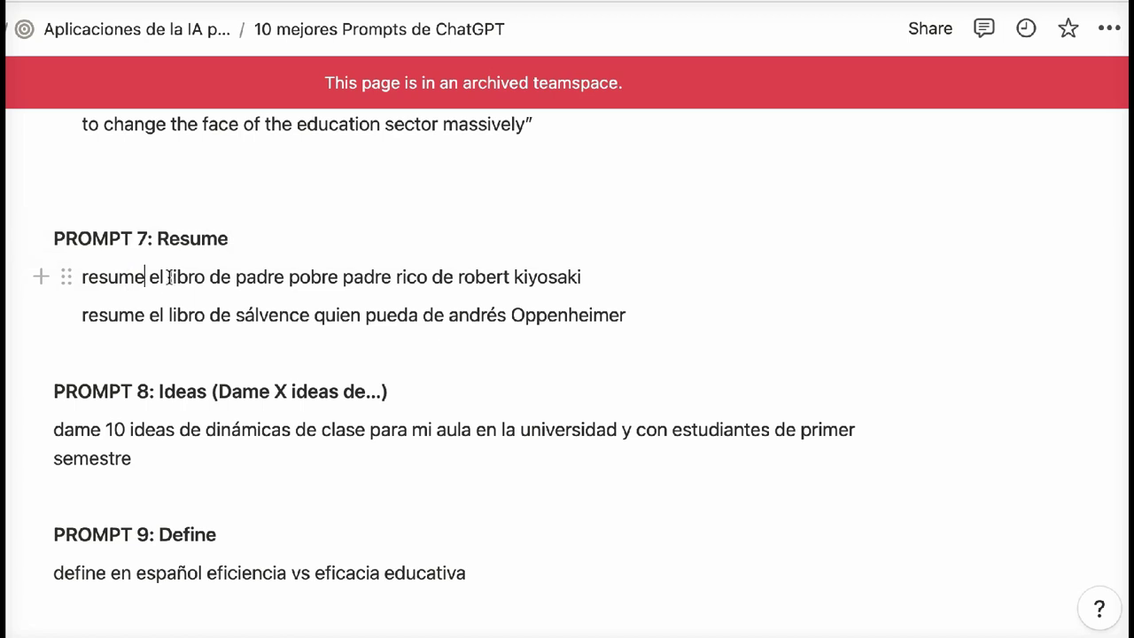
- Add the line "resume este texto “ ”" under PROMPT 7, below the prompt about the Oppenheimer book
{"action": "left_click_drag", "start_coordinate": [169, 276], "coordinate": [205, 278]}
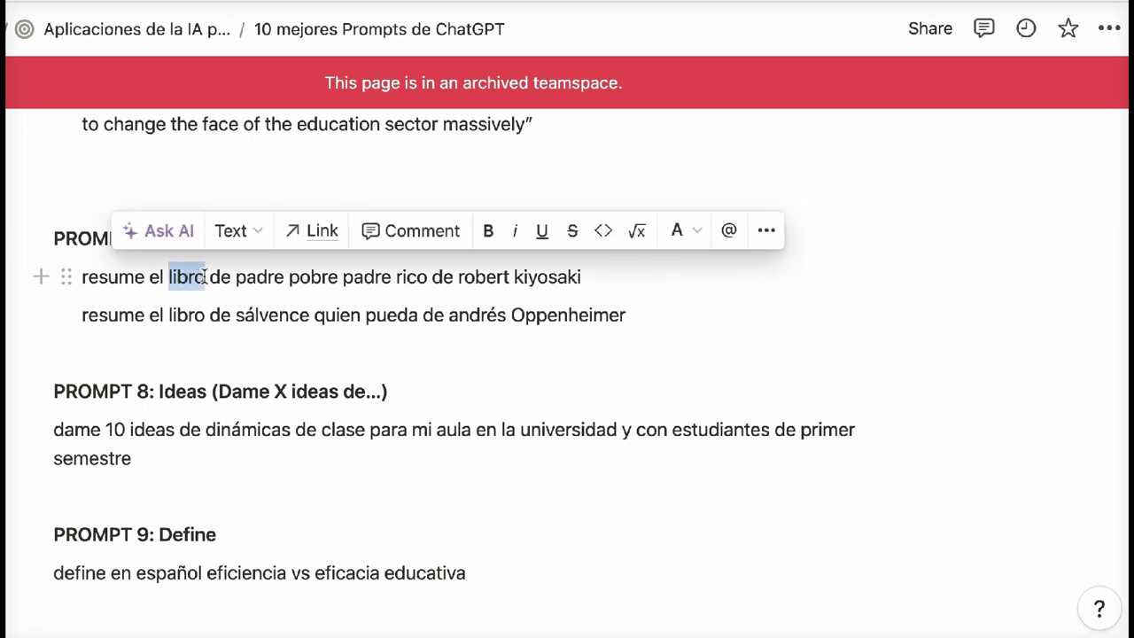
{"action": "left_click", "coordinate": [642, 316]}
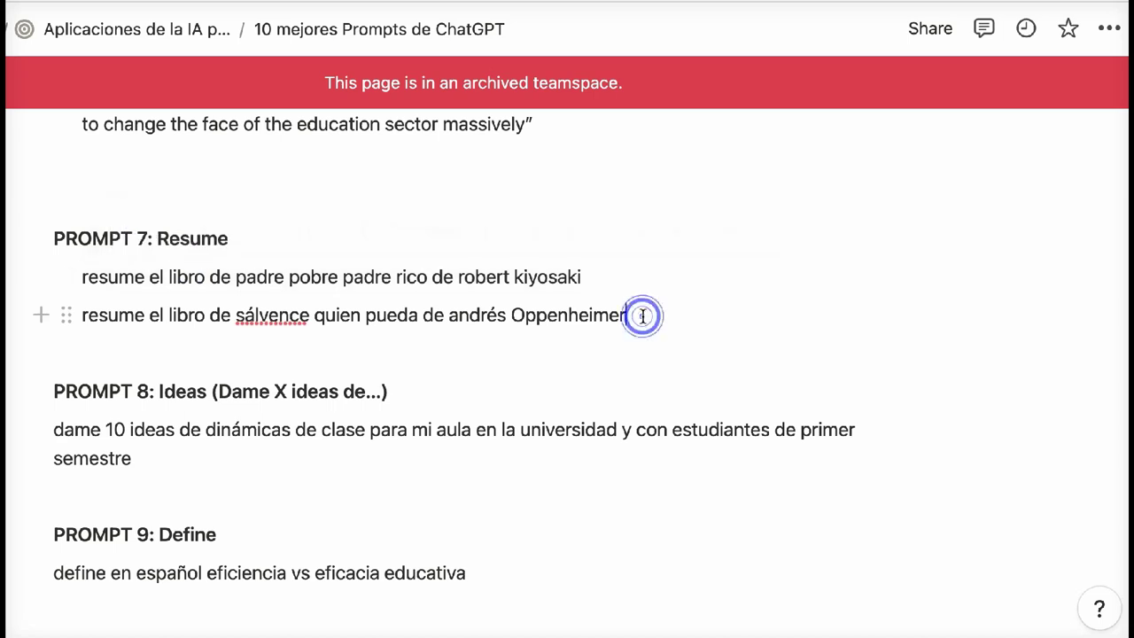
{"action": "key", "text": "Return"}
{"action": "type", "text": "resume este texto “ ”"}
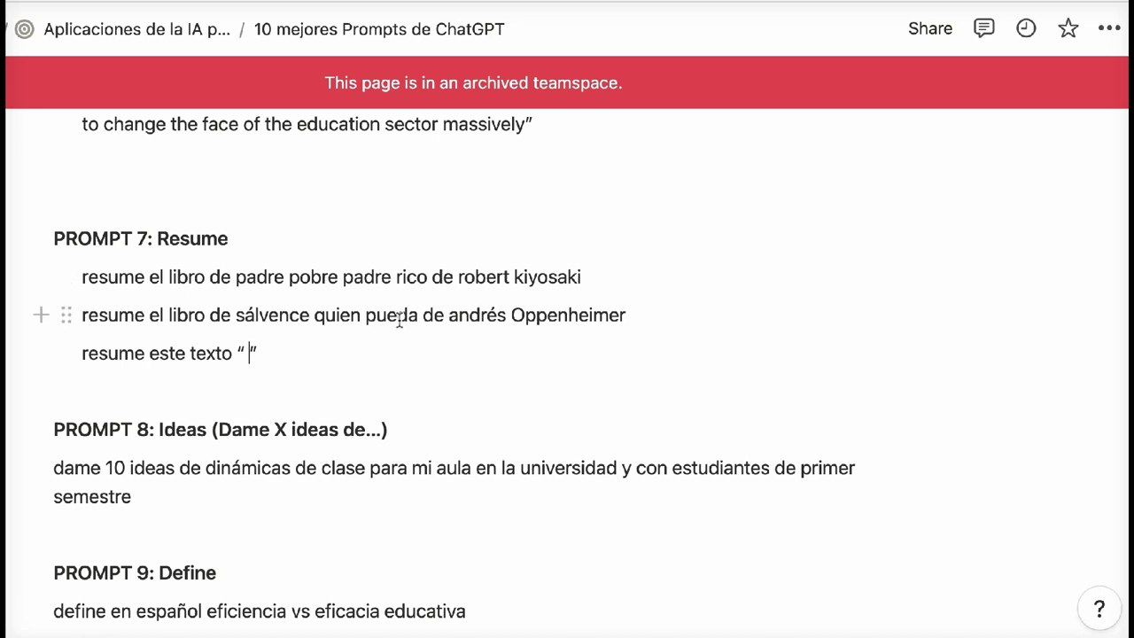
- Copy the prompt "resume el libro de padre pobre padre rico de robert kiyosaki" and submit it in ChatGPT
{"action": "triple_click", "coordinate": [257, 273]}
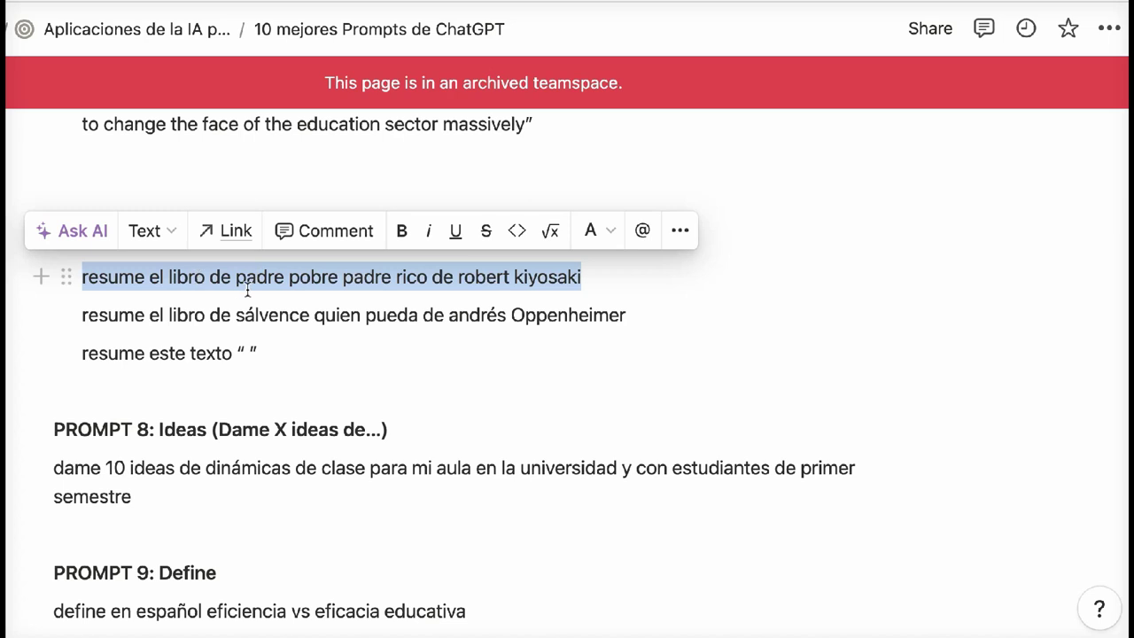
{"action": "left_click", "coordinate": [438, 280]}
{"action": "left_click_drag", "start_coordinate": [453, 278], "coordinate": [580, 279]}
{"action": "triple_click", "coordinate": [553, 278]}
{"action": "key", "text": "ctrl+c"}
{"action": "left_click", "coordinate": [204, 1]}
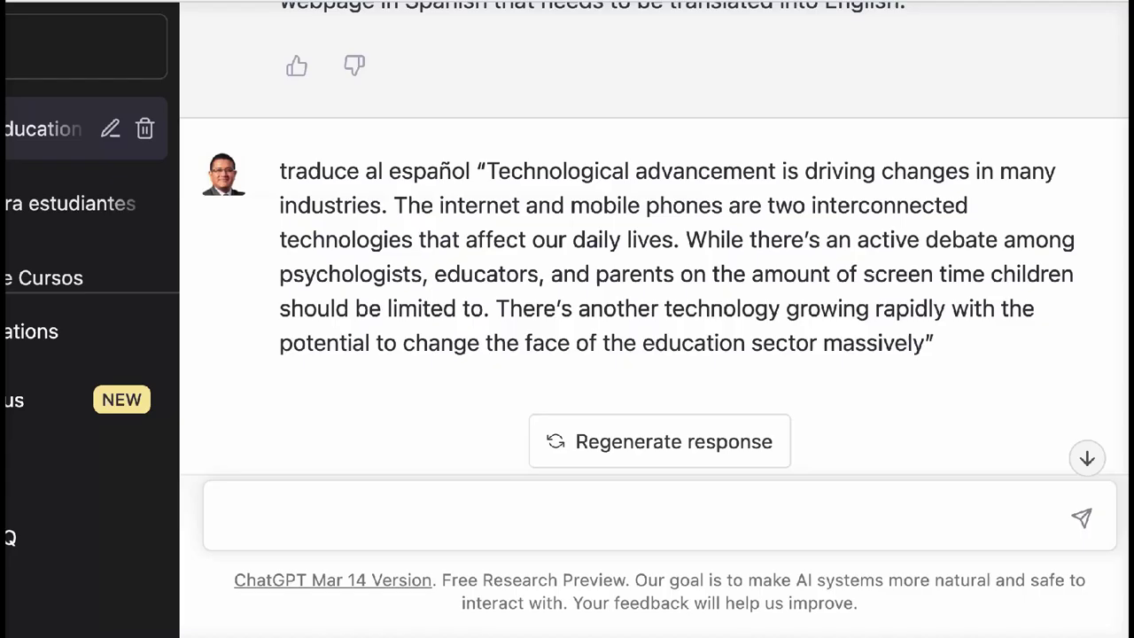
{"action": "left_click", "coordinate": [393, 506]}
{"action": "key", "text": "ctrl+v"}
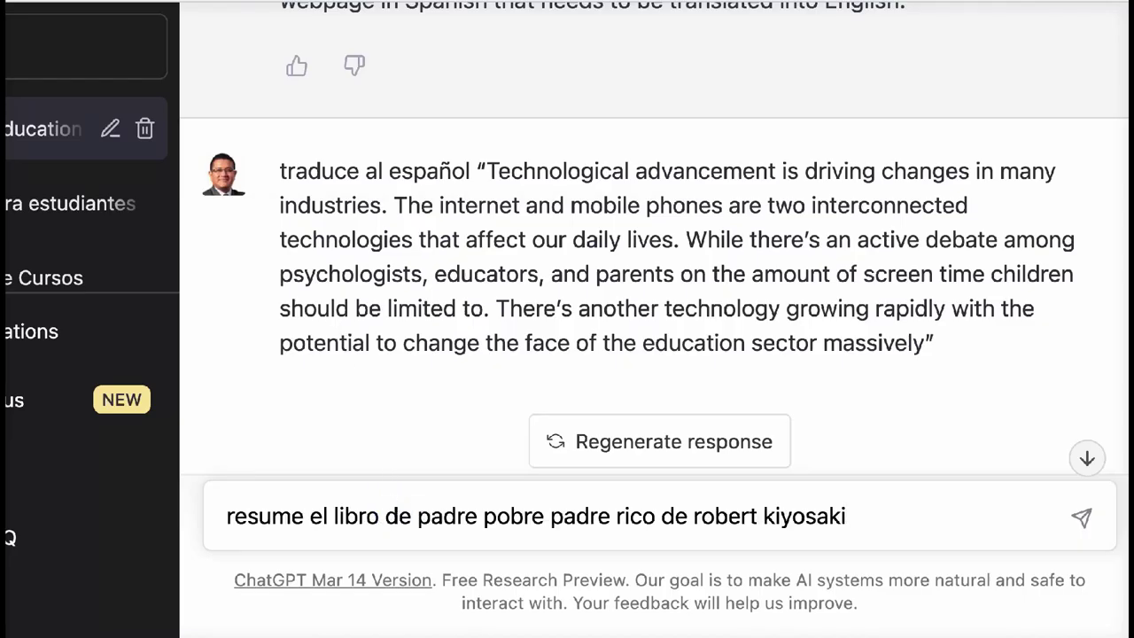
{"action": "key", "text": "Return"}
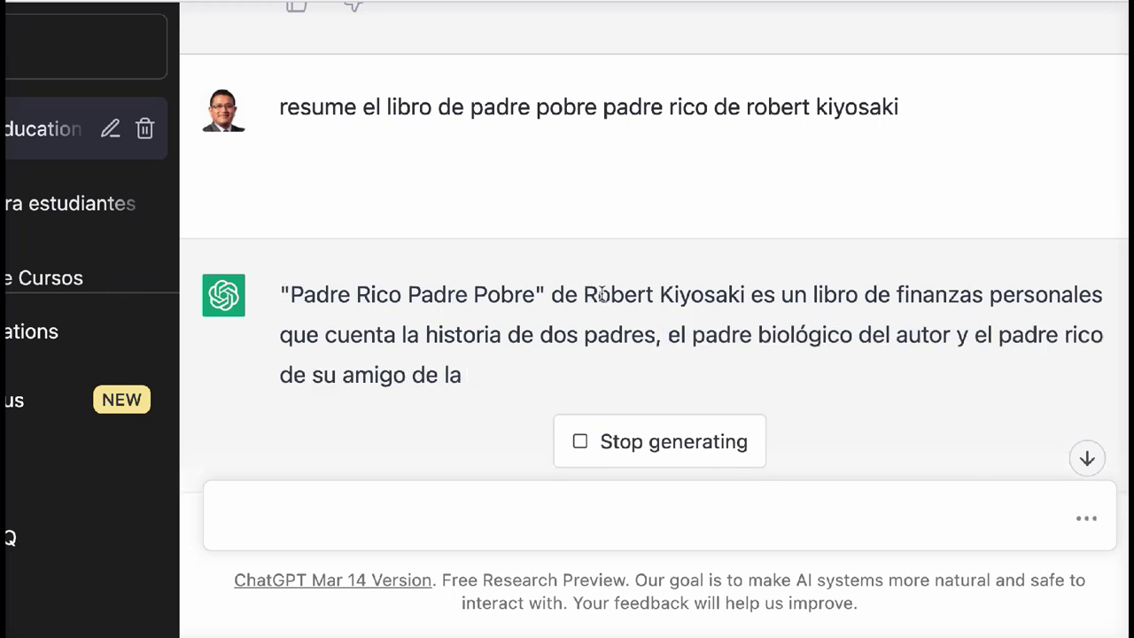
{"action": "scroll", "coordinate": [831, 315], "scroll_direction": "down", "scroll_amount": 2}
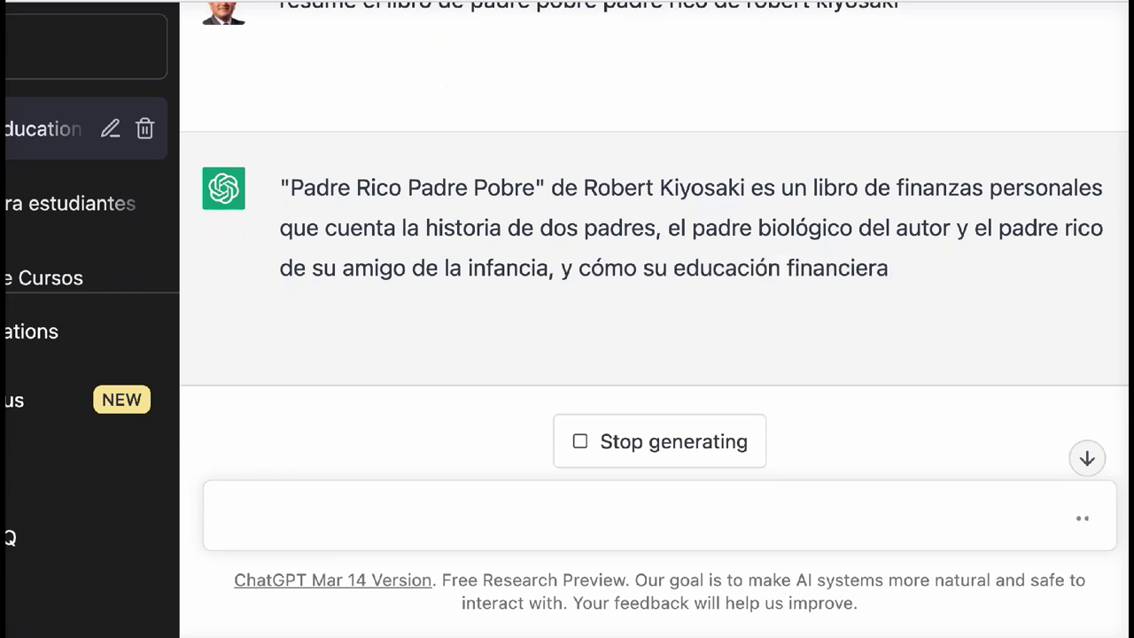
{"action": "scroll", "coordinate": [370, 217], "scroll_direction": "up", "scroll_amount": 1}
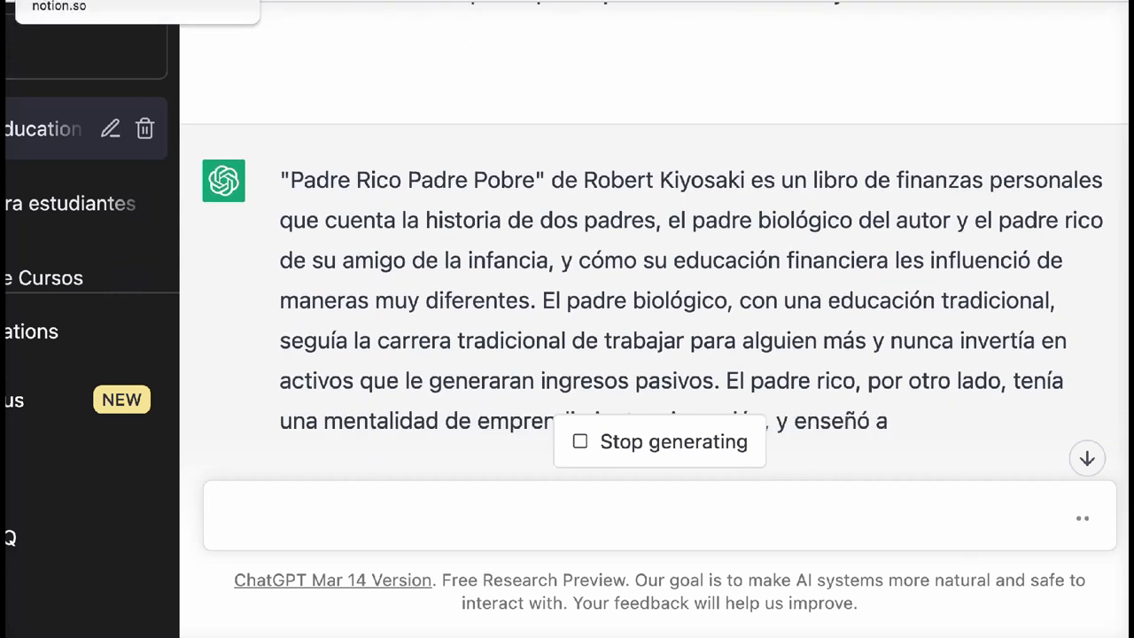
- Back in Notion, duplicate the Kiyosaki prompt on a new line below it and insert "en 300 palabras" after "resume" in the copy
{"action": "left_click", "coordinate": [106, 5]}
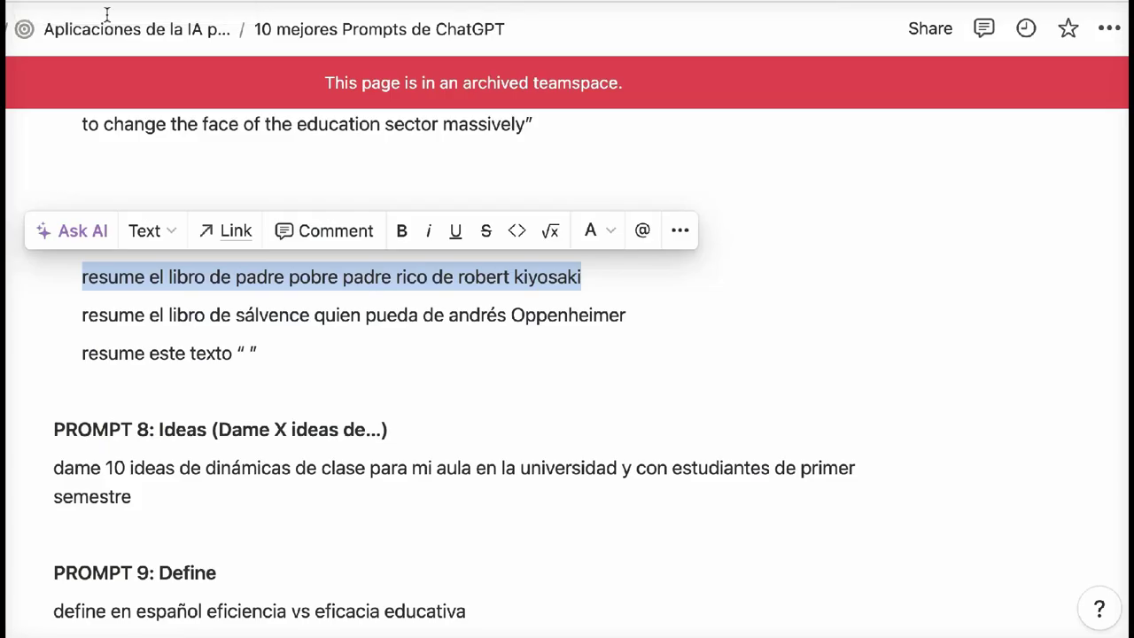
{"action": "left_click", "coordinate": [615, 277]}
{"action": "key", "text": "Return"}
{"action": "key", "text": "ctrl+v"}
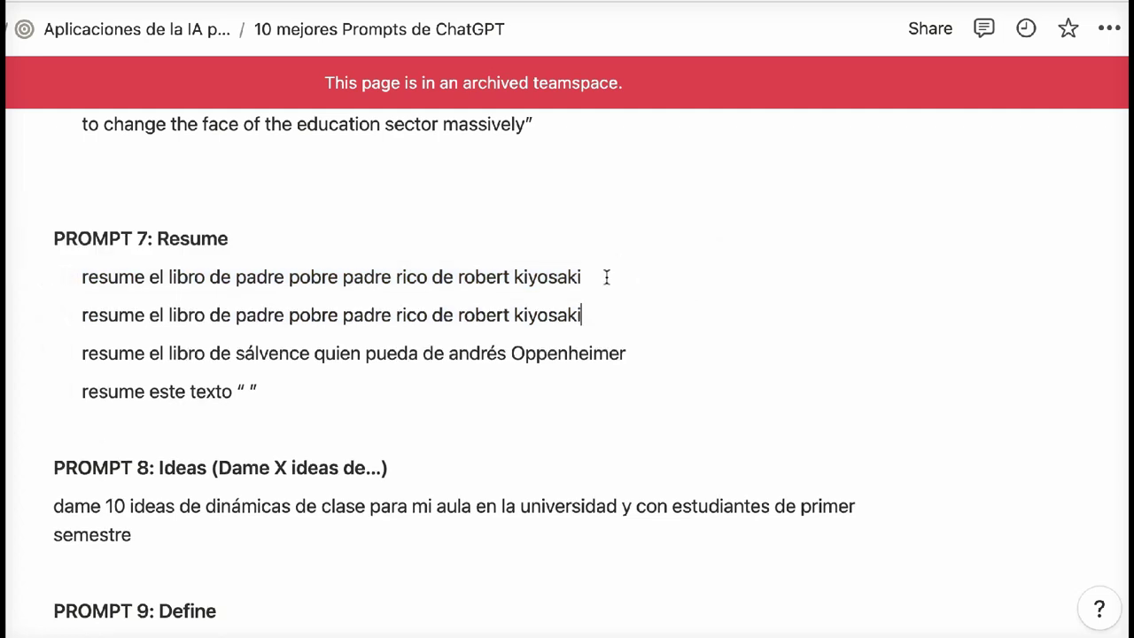
{"action": "left_click", "coordinate": [149, 315]}
{"action": "type", "text": "en 300 palabras"}
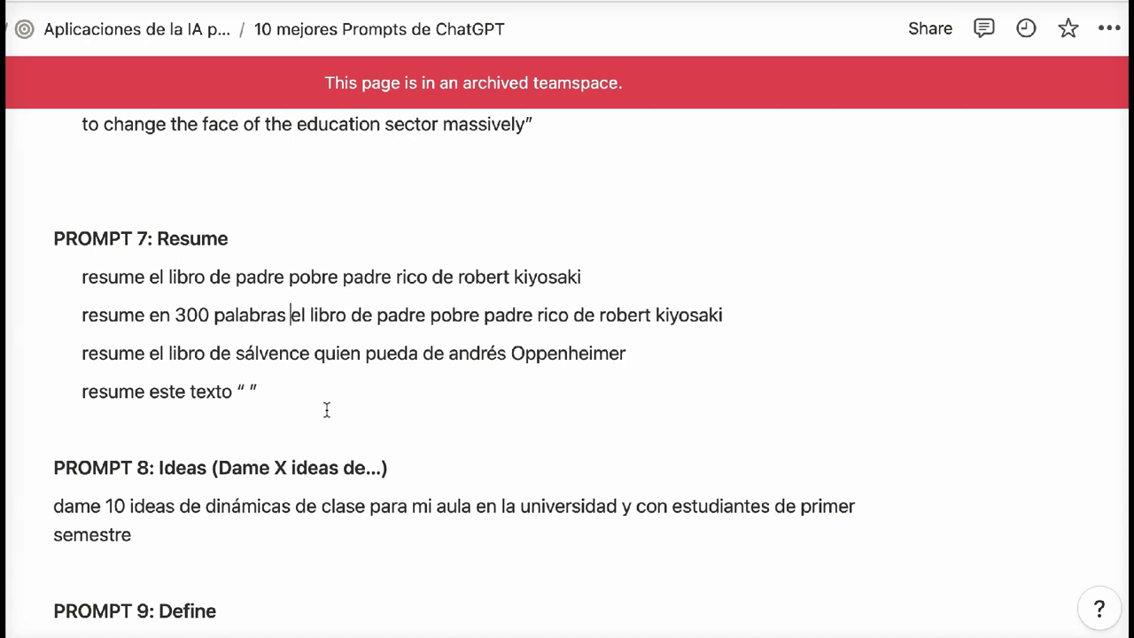
- Copy the "resume en 300 palabras" prompt and submit it in ChatGPT once the first summary has finished generating
{"action": "triple_click", "coordinate": [392, 312]}
{"action": "key", "text": "super+c"}
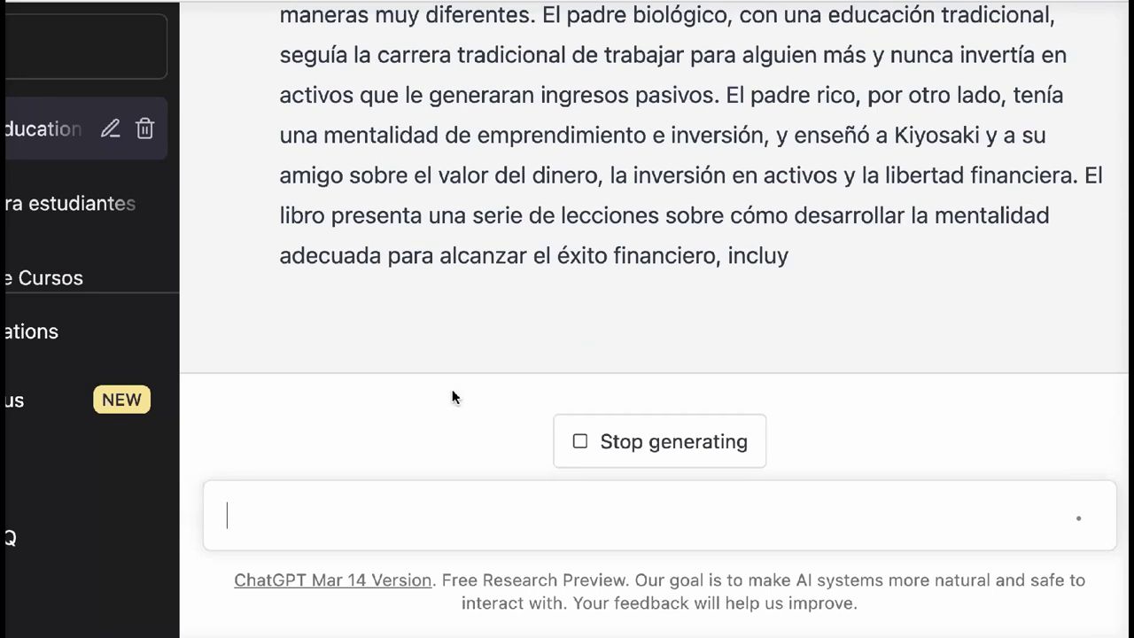
{"action": "scroll", "coordinate": [485, 298], "scroll_direction": "up", "scroll_amount": 2}
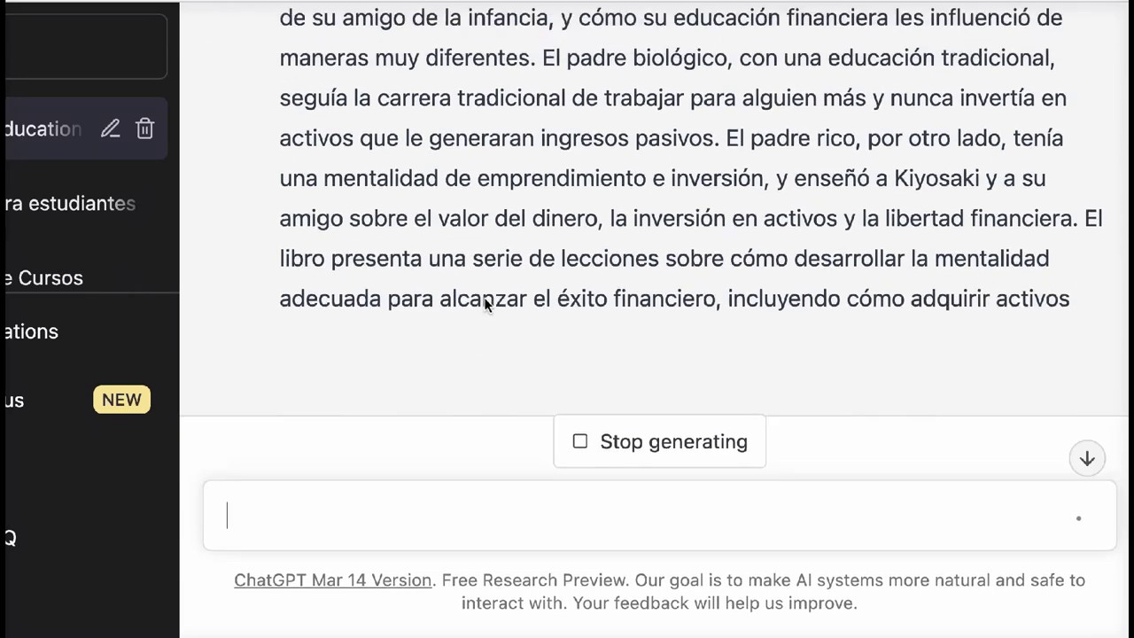
{"action": "scroll", "coordinate": [485, 298], "scroll_direction": "down", "scroll_amount": 3}
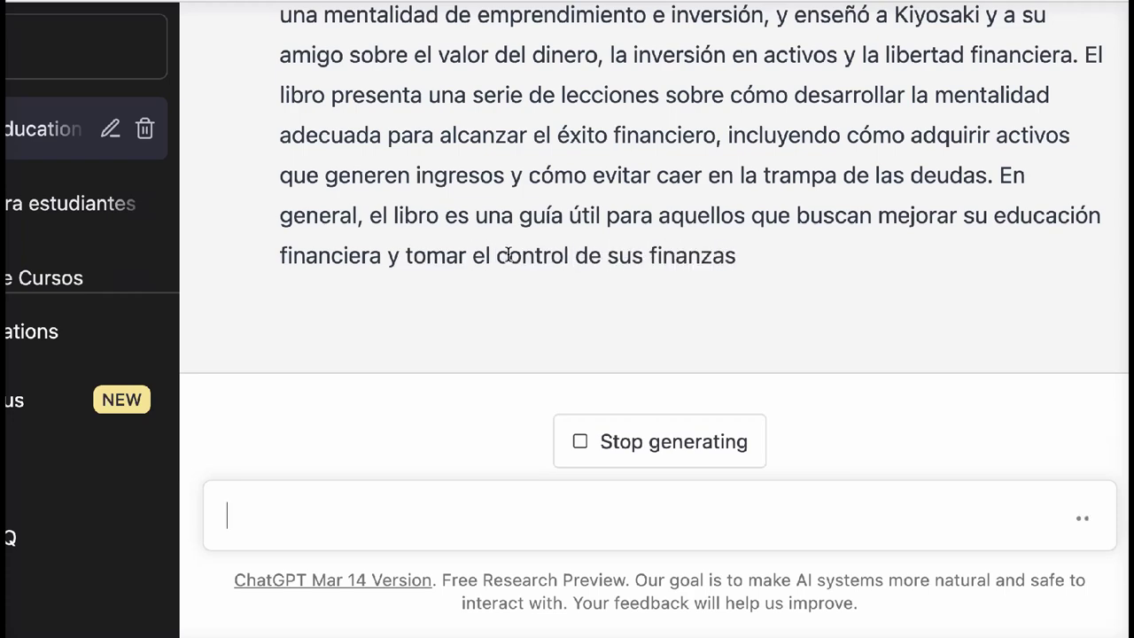
{"action": "scroll", "coordinate": [507, 255], "scroll_direction": "up", "scroll_amount": 5}
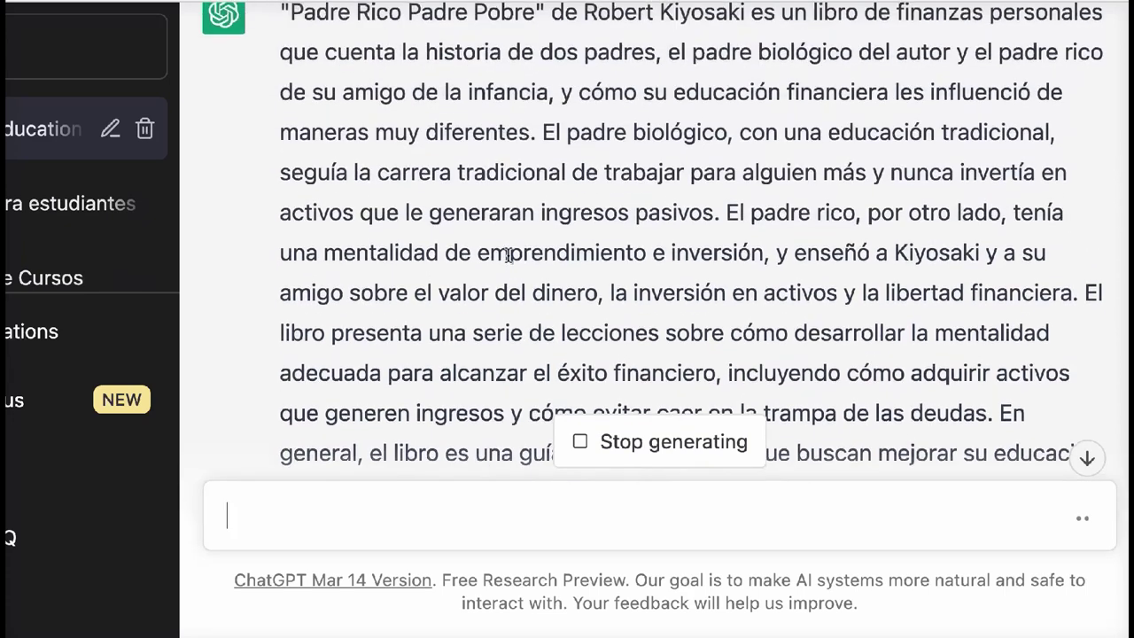
{"action": "scroll", "coordinate": [508, 255], "scroll_direction": "up", "scroll_amount": 2}
{"action": "scroll", "coordinate": [507, 255], "scroll_direction": "down", "scroll_amount": 5}
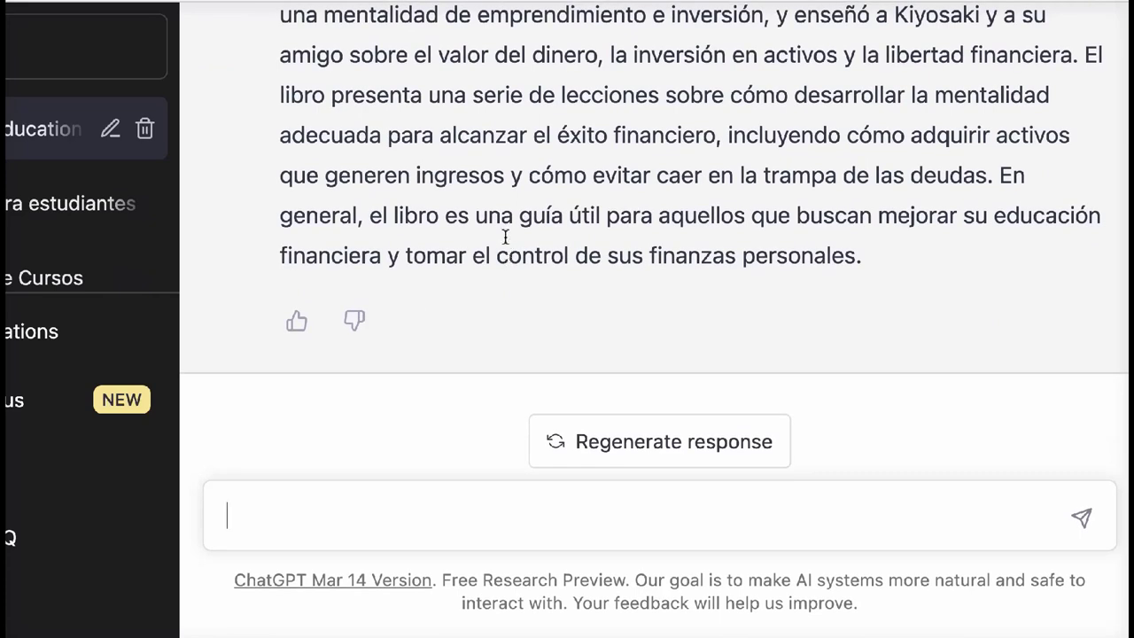
{"action": "key", "text": "super+v"}
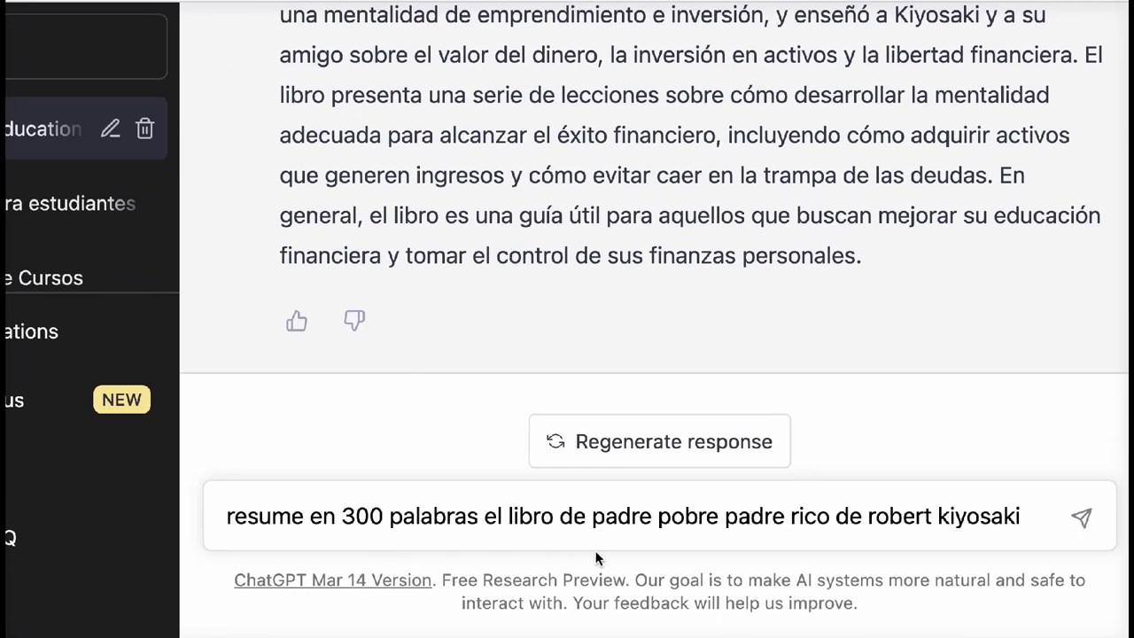
{"action": "left_click", "coordinate": [1082, 519]}
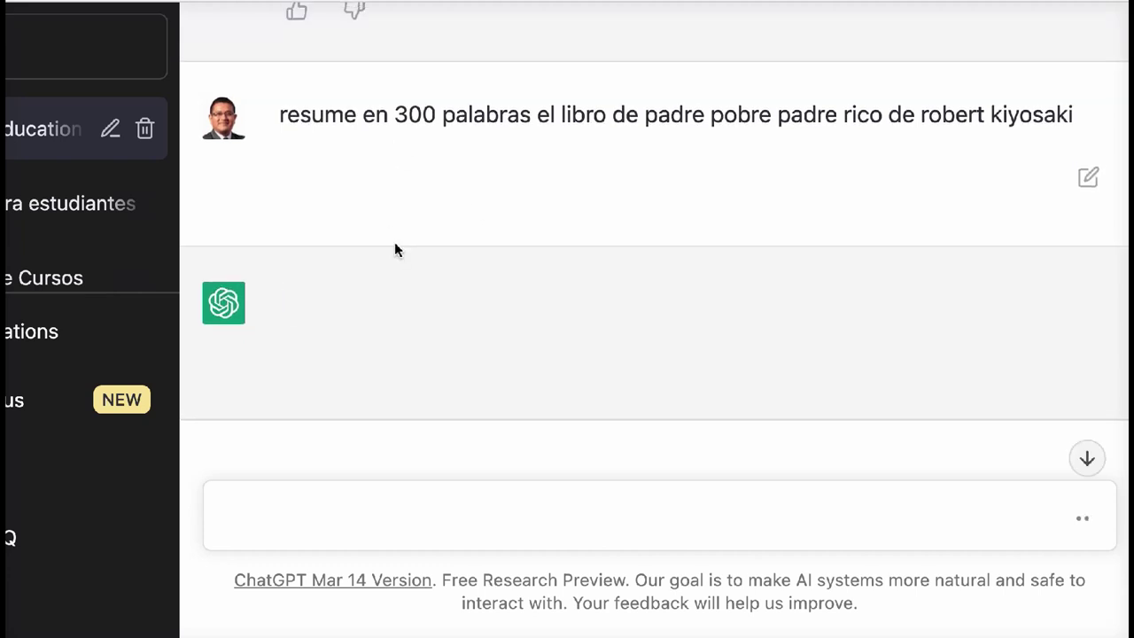
- Compare the first book summary with the 300-word version and review the wording of the 300-word prompt
{"action": "scroll", "coordinate": [394, 249], "scroll_direction": "up", "scroll_amount": 5}
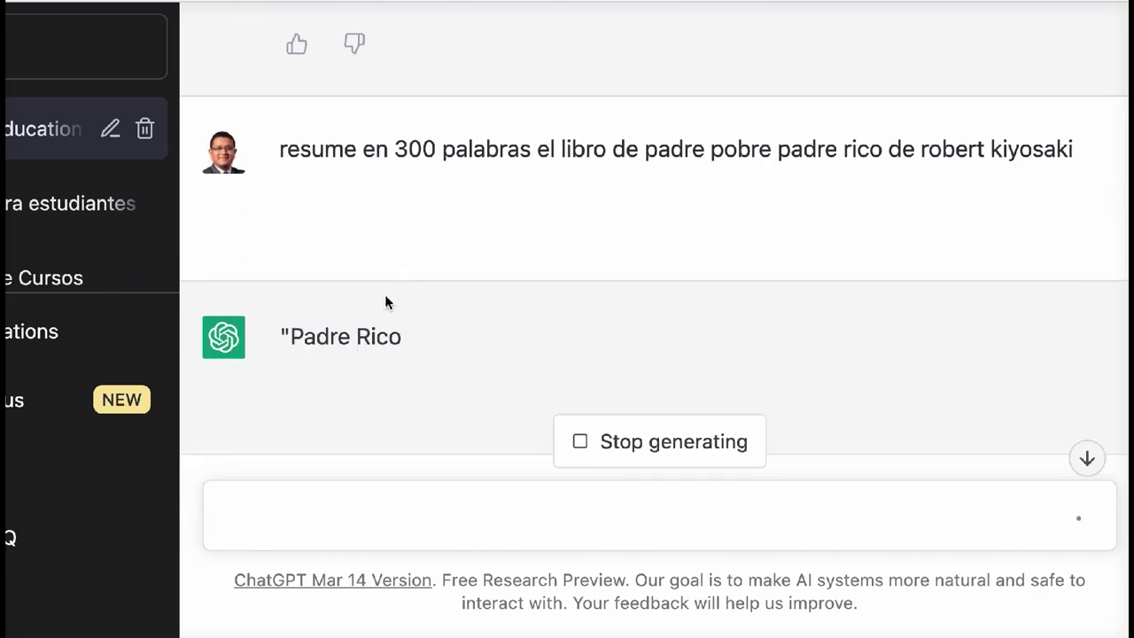
{"action": "scroll", "coordinate": [404, 257], "scroll_direction": "up", "scroll_amount": 8}
{"action": "scroll", "coordinate": [404, 257], "scroll_direction": "down", "scroll_amount": 4}
{"action": "scroll", "coordinate": [404, 257], "scroll_direction": "down", "scroll_amount": 6}
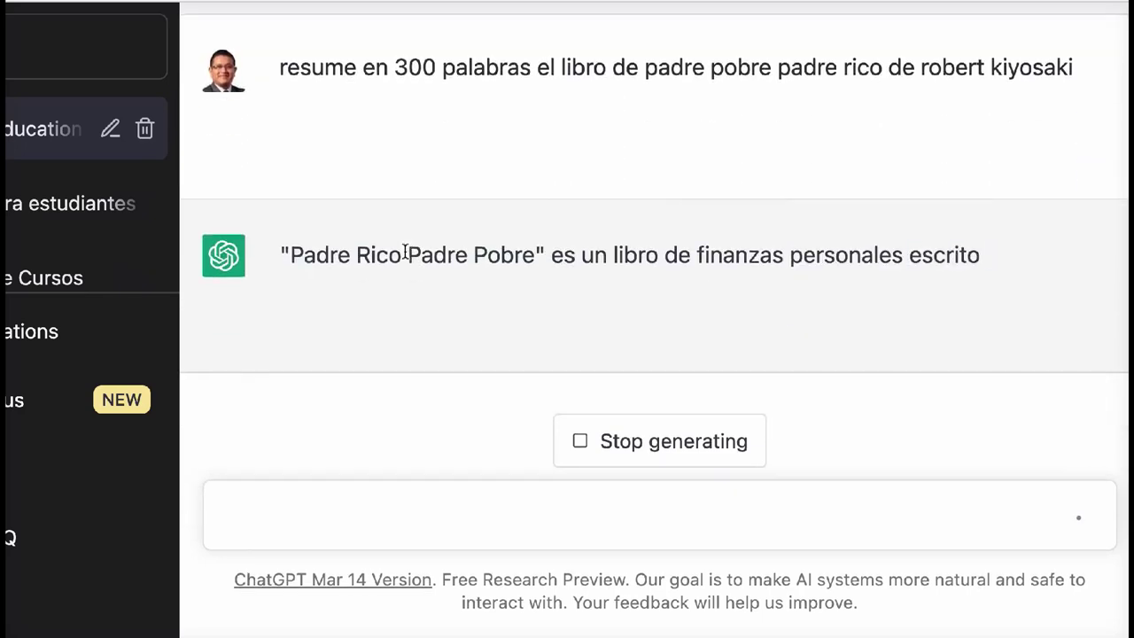
{"action": "scroll", "coordinate": [404, 257], "scroll_direction": "up", "scroll_amount": 10}
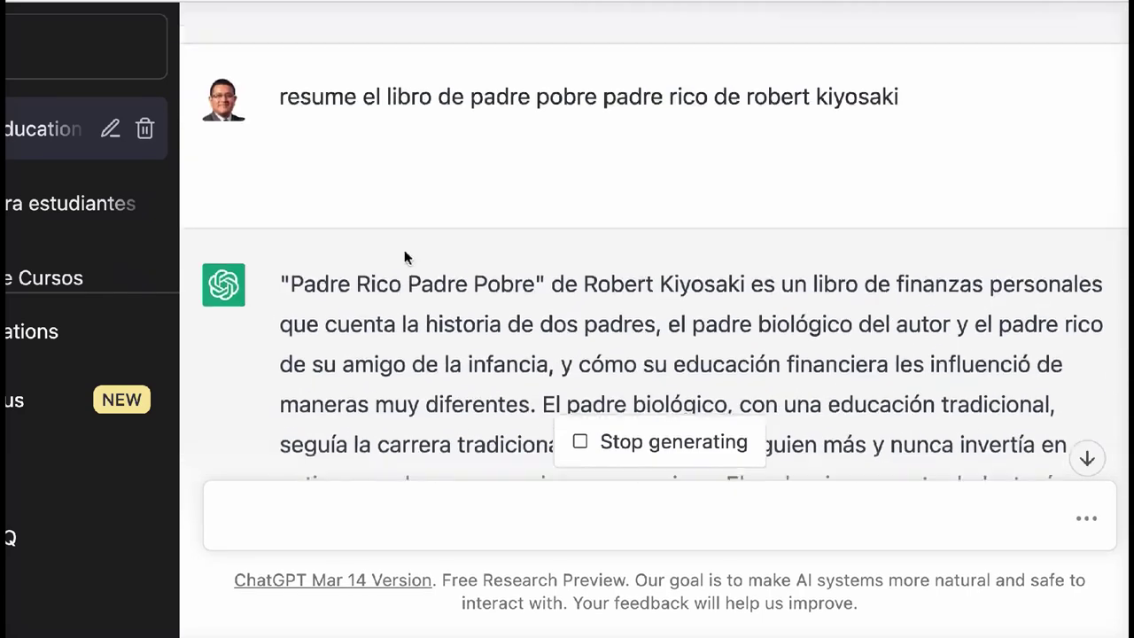
{"action": "scroll", "coordinate": [404, 257], "scroll_direction": "down", "scroll_amount": 2}
{"action": "scroll", "coordinate": [417, 310], "scroll_direction": "down", "scroll_amount": 4}
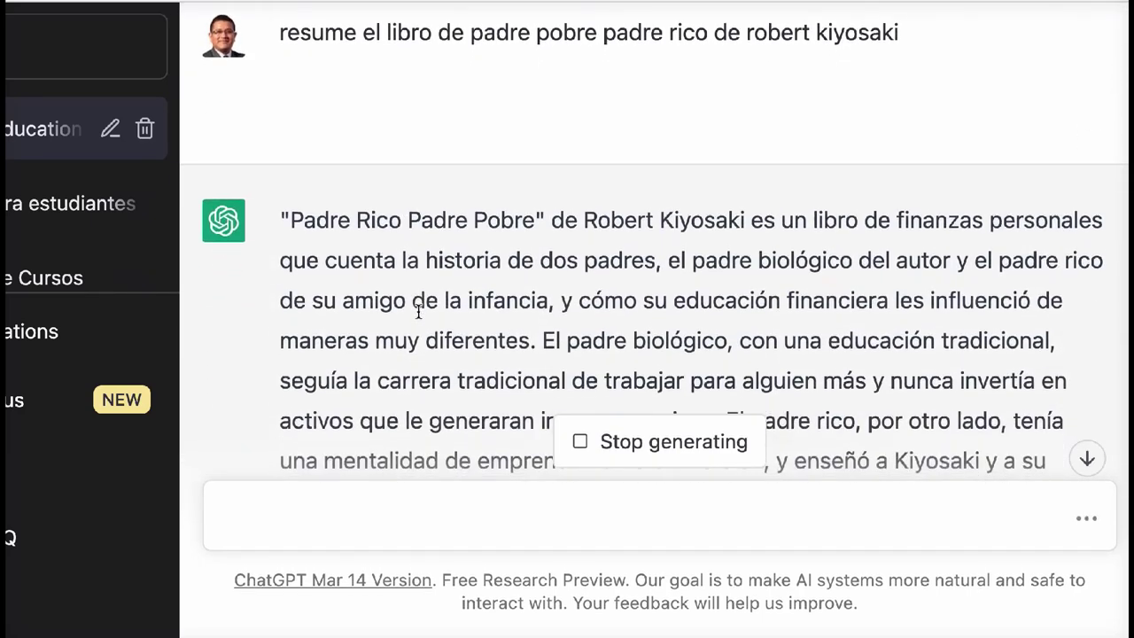
{"action": "scroll", "coordinate": [417, 309], "scroll_direction": "down", "scroll_amount": 9}
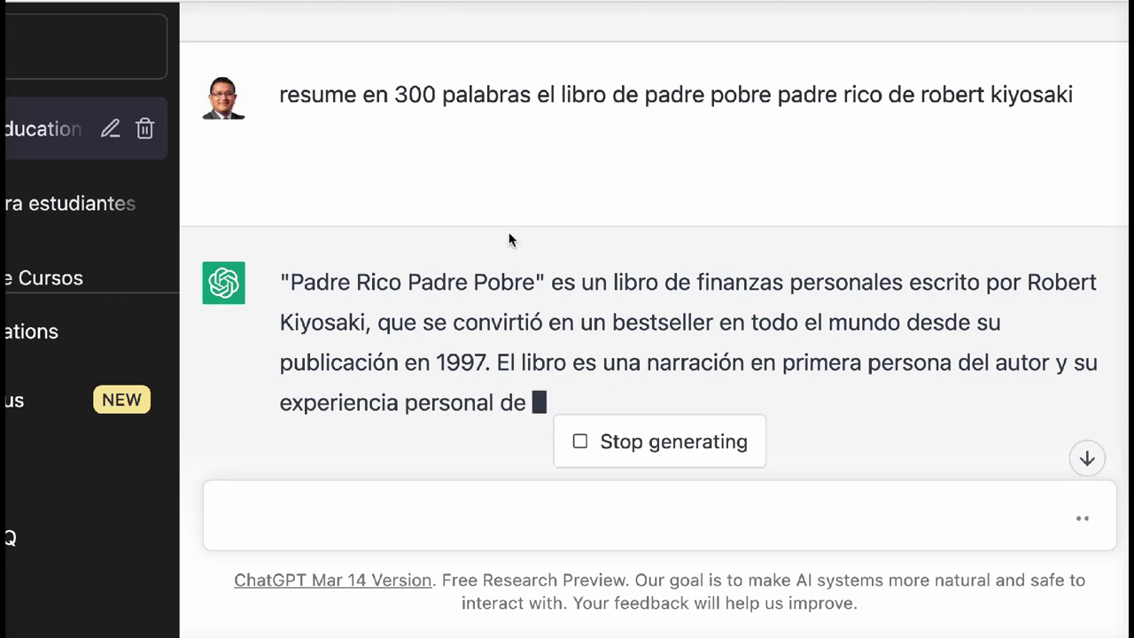
{"action": "left_click_drag", "start_coordinate": [392, 94], "coordinate": [528, 97]}
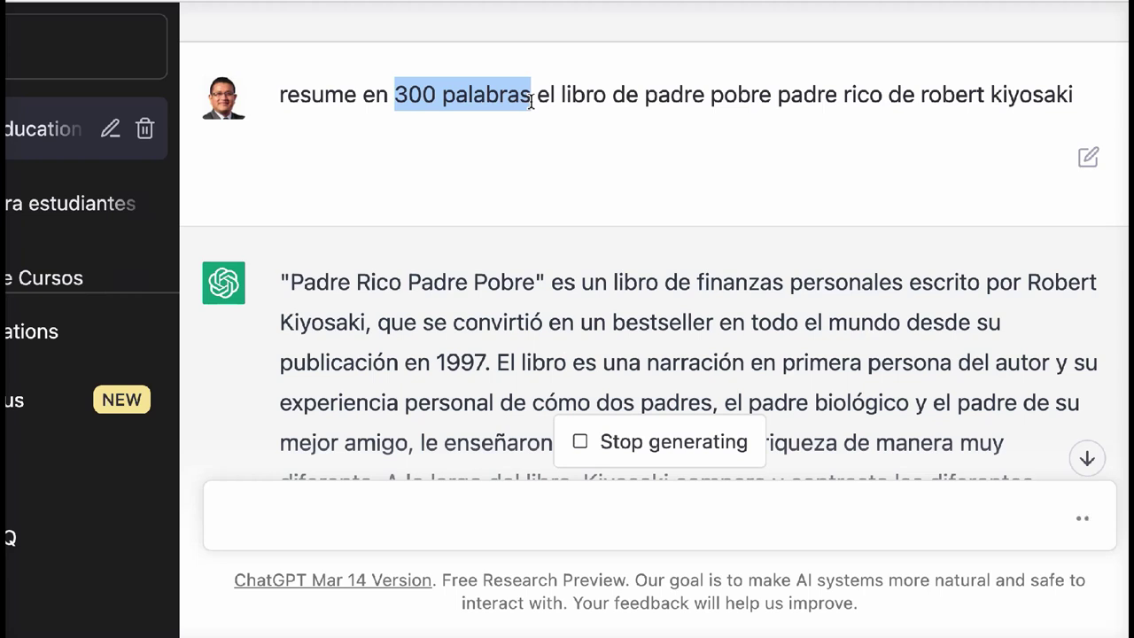
{"action": "left_click_drag", "start_coordinate": [277, 97], "coordinate": [362, 96]}
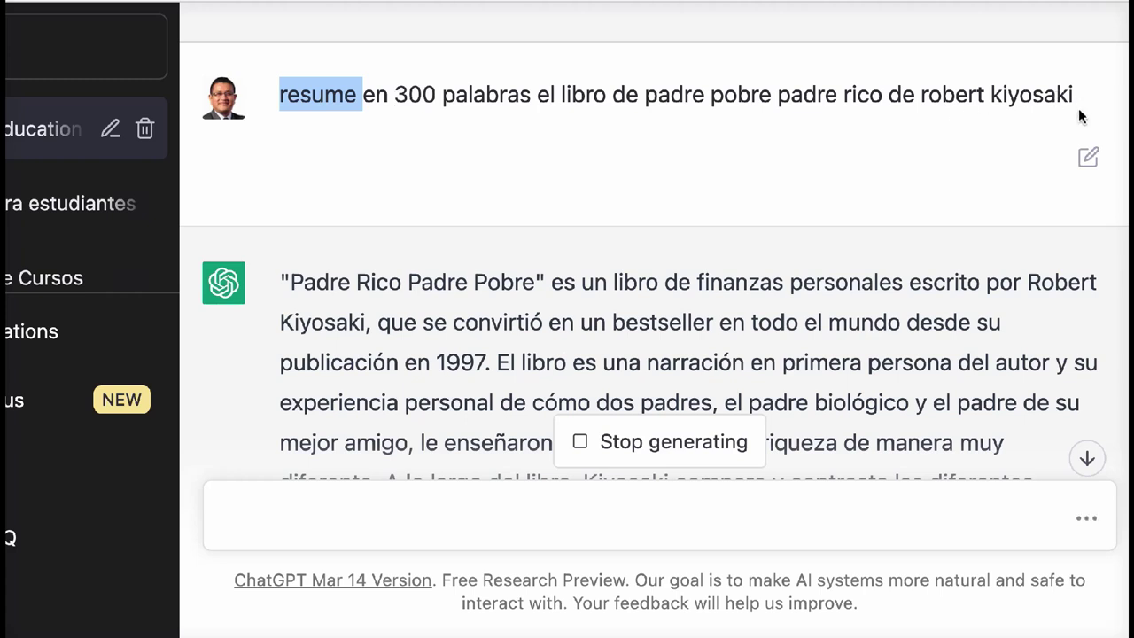
{"action": "scroll", "coordinate": [687, 202], "scroll_direction": "down", "scroll_amount": 5}
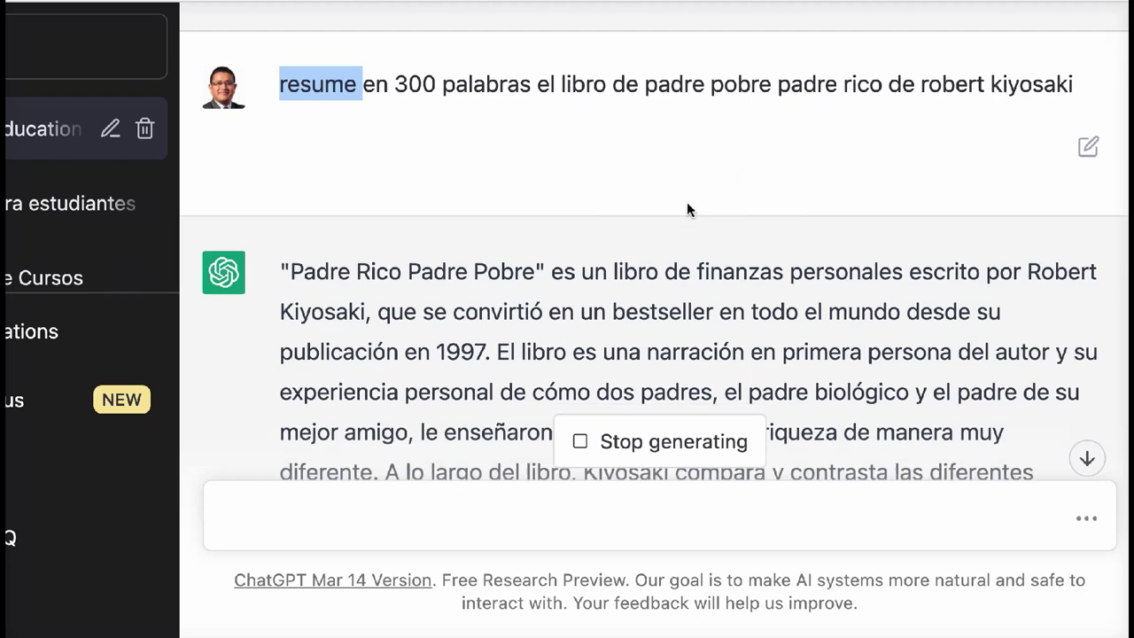
{"action": "scroll", "coordinate": [687, 201], "scroll_direction": "down", "scroll_amount": 2}
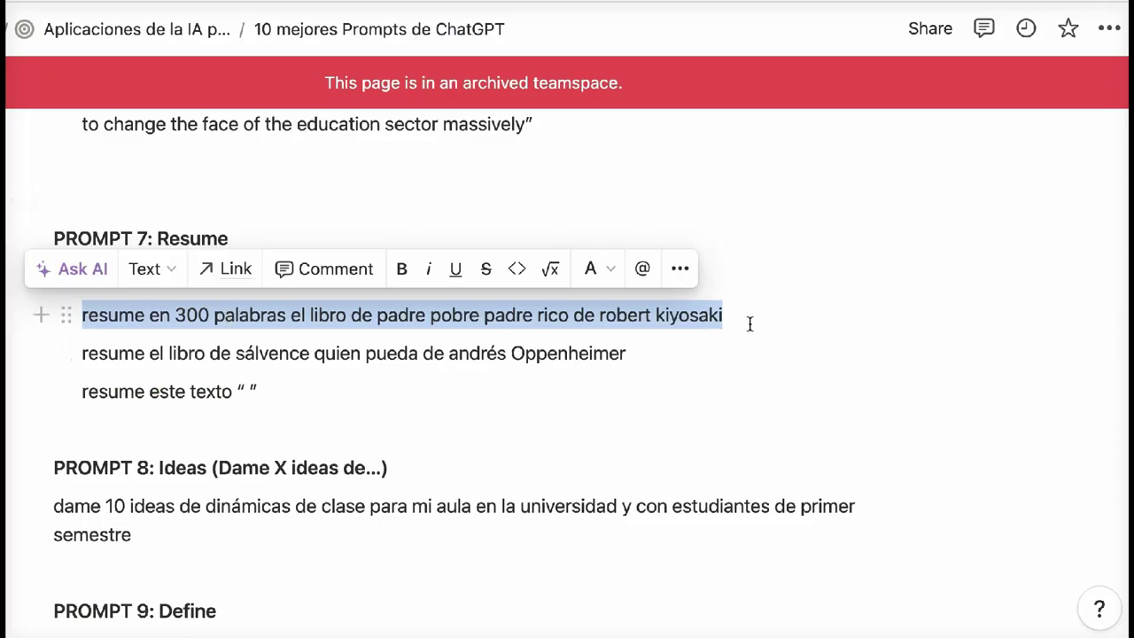
- In Notion, duplicate the 300-word prompt below it, remove "en 300 palabras" and append ". Teniendo en cuenta 3 categorías principios, claves y desafios"
{"action": "left_click", "coordinate": [749, 324]}
{"action": "key", "text": "Return"}
{"action": "key", "text": "ctrl+v"}
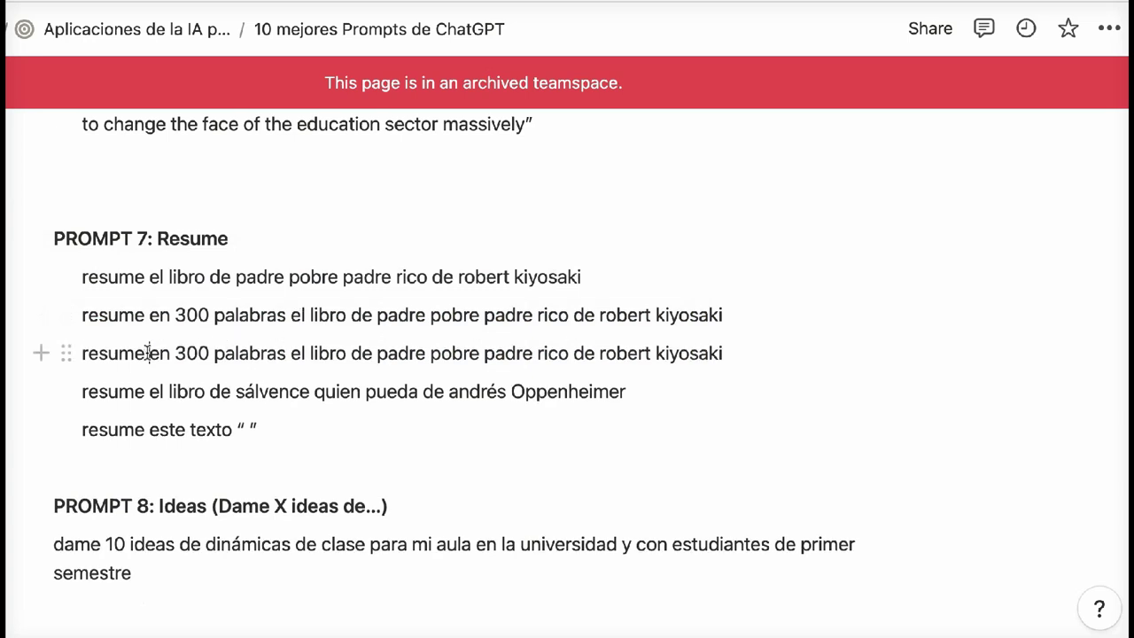
{"action": "left_click_drag", "start_coordinate": [148, 353], "coordinate": [292, 353]}
{"action": "key", "text": "BackSpace"}
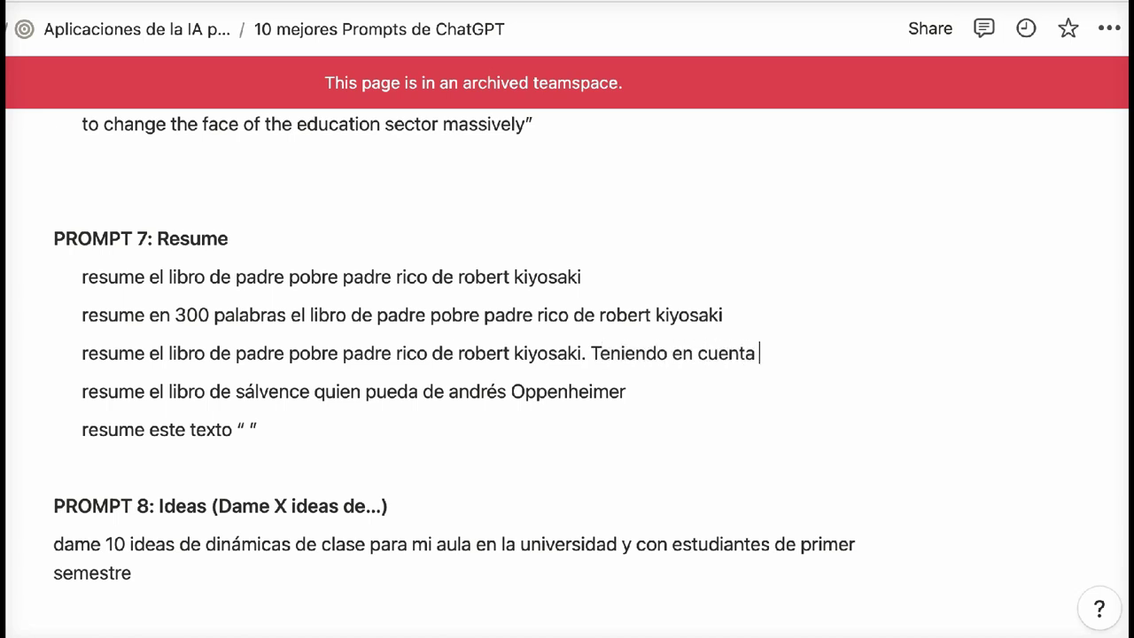
{"action": "type", "text": "egorías de"}
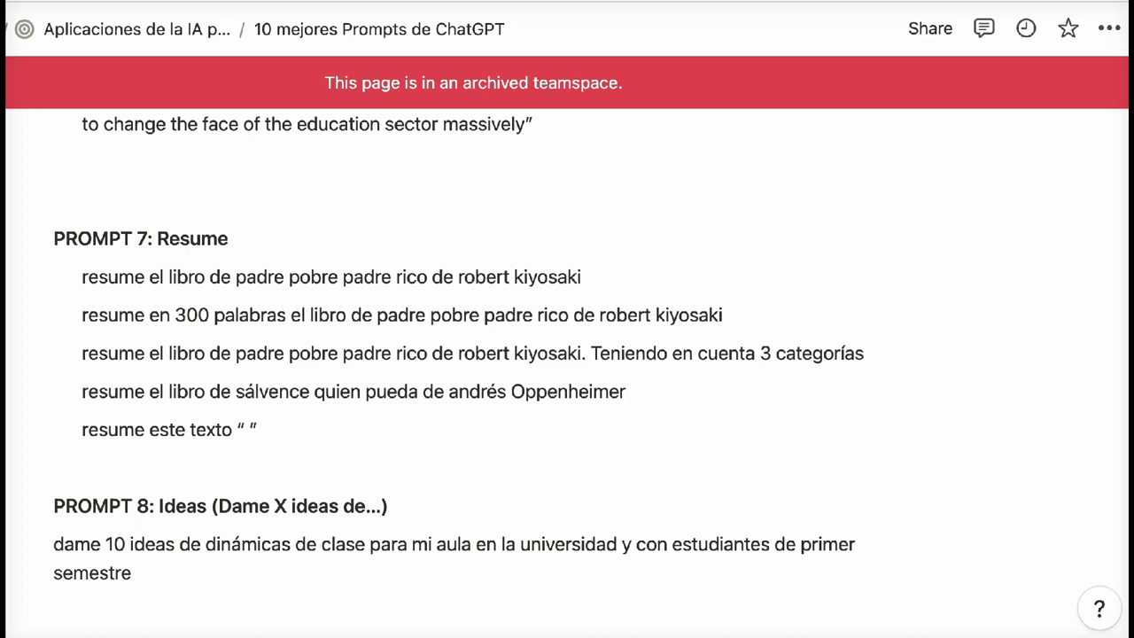
{"action": "type", "text": "principios,"}
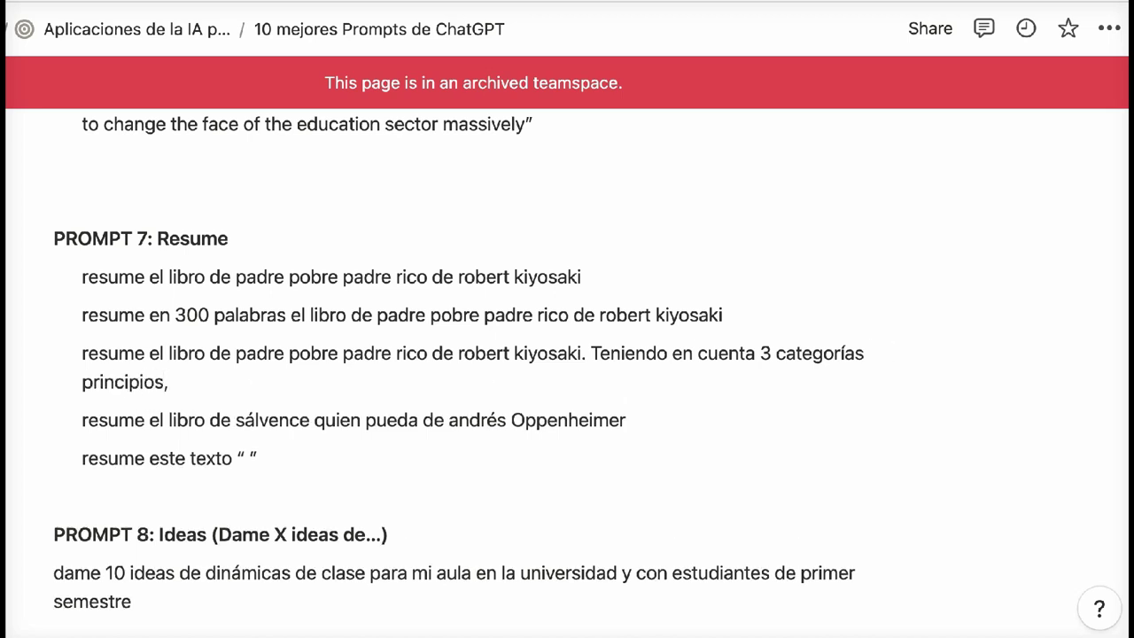
{"action": "type", "text": " claves y d"}
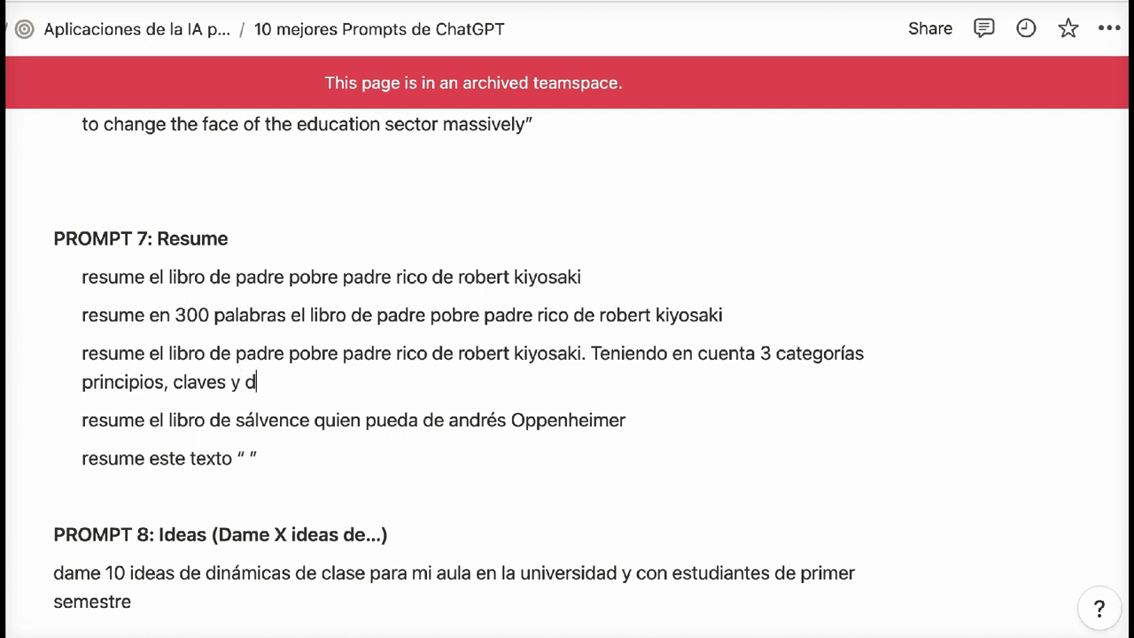
{"action": "type", "text": "esafios"}
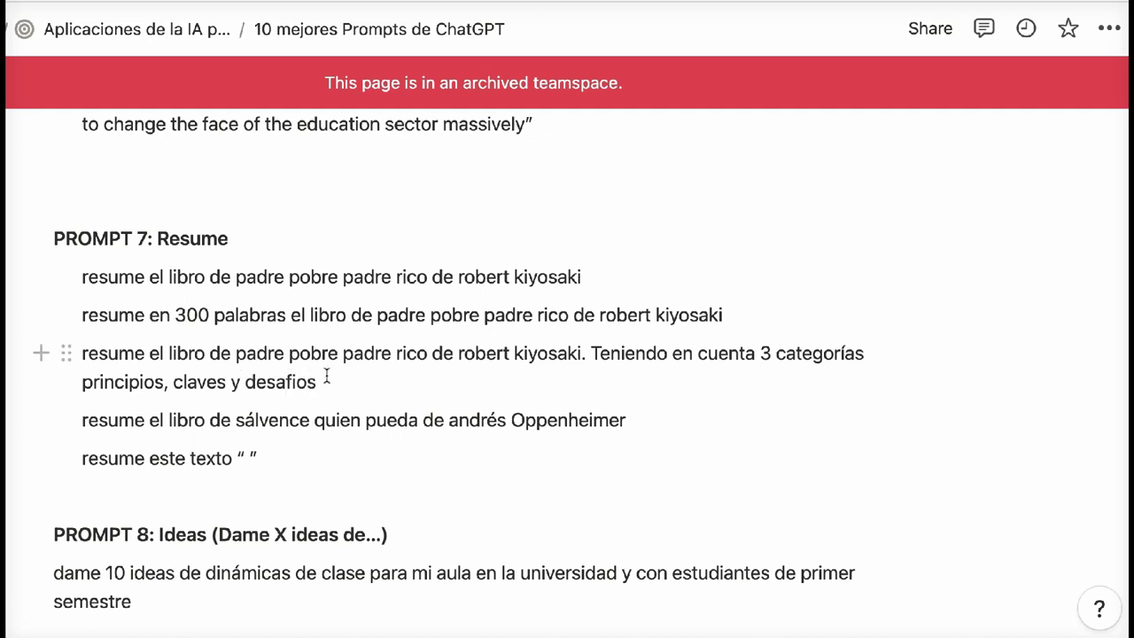
- Insert "en 100 palabras" after "resume" in the three-category Kiyosaki prompt and copy the whole prompt
{"action": "triple_click", "coordinate": [341, 381]}
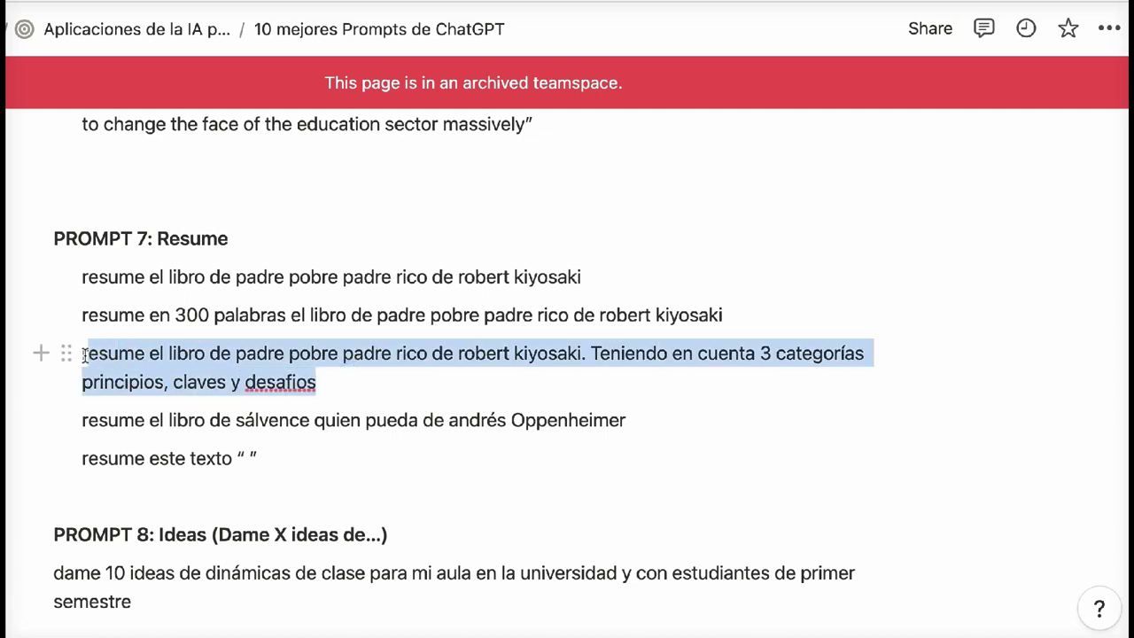
{"action": "left_click", "coordinate": [178, 353]}
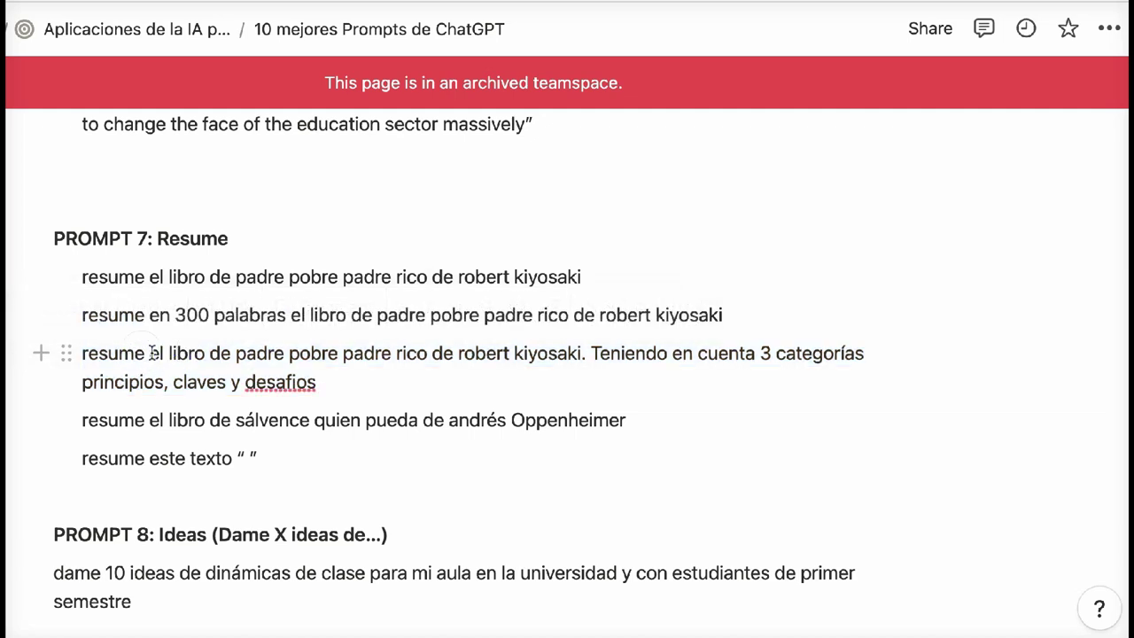
{"action": "type", "text": "en "}
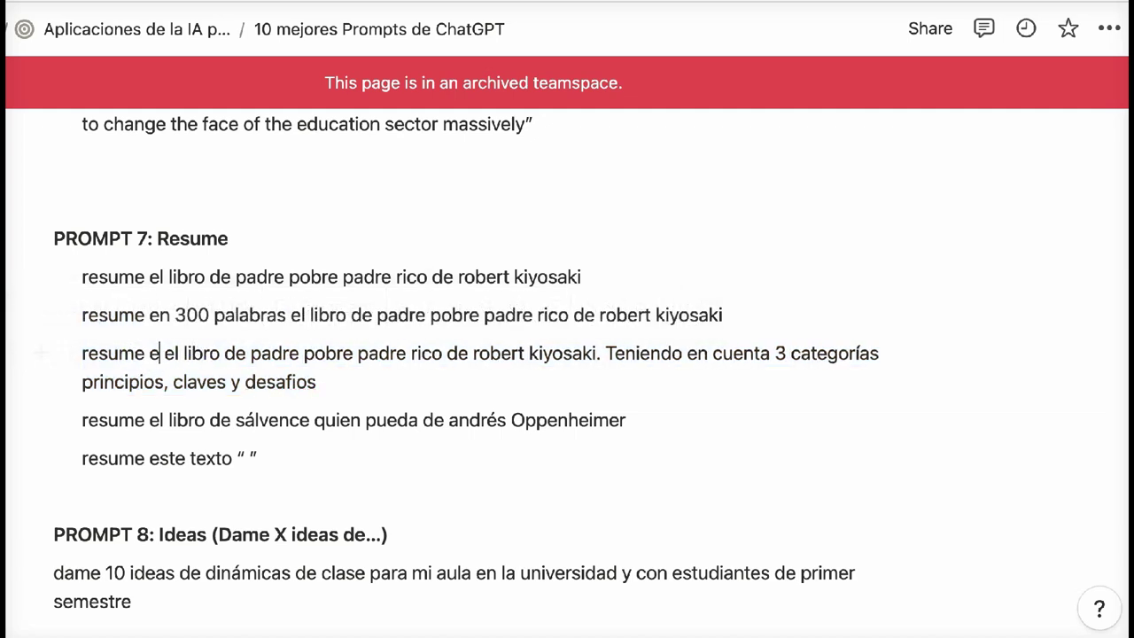
{"action": "type", "text": "100 palabras"}
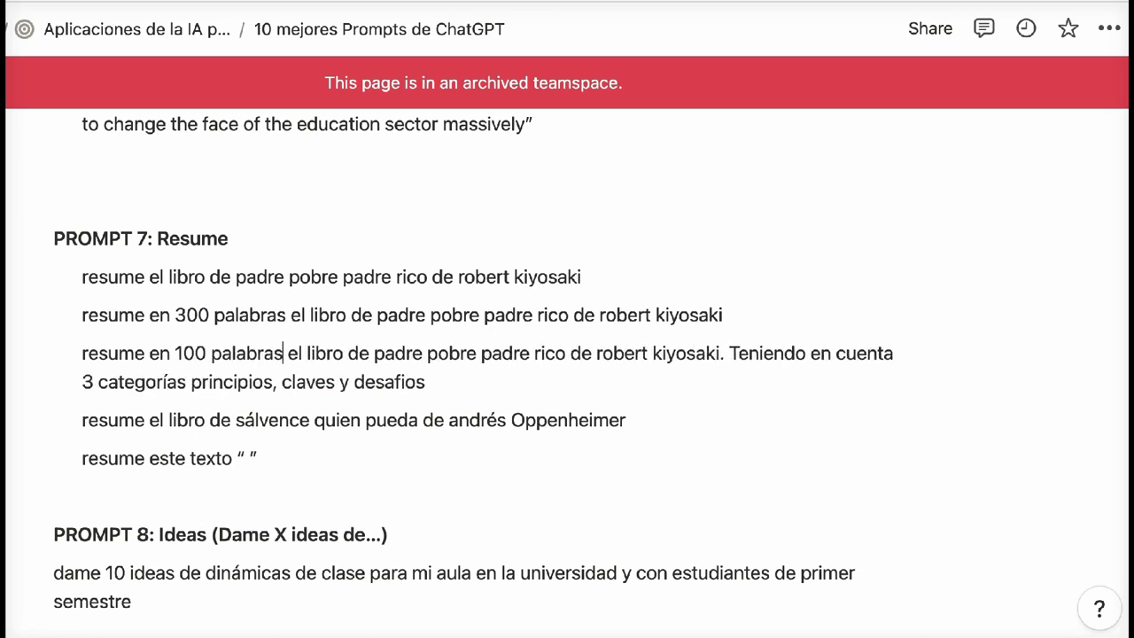
{"action": "left_click_drag", "start_coordinate": [446, 374], "coordinate": [79, 350]}
{"action": "key", "text": "ctrl+c"}
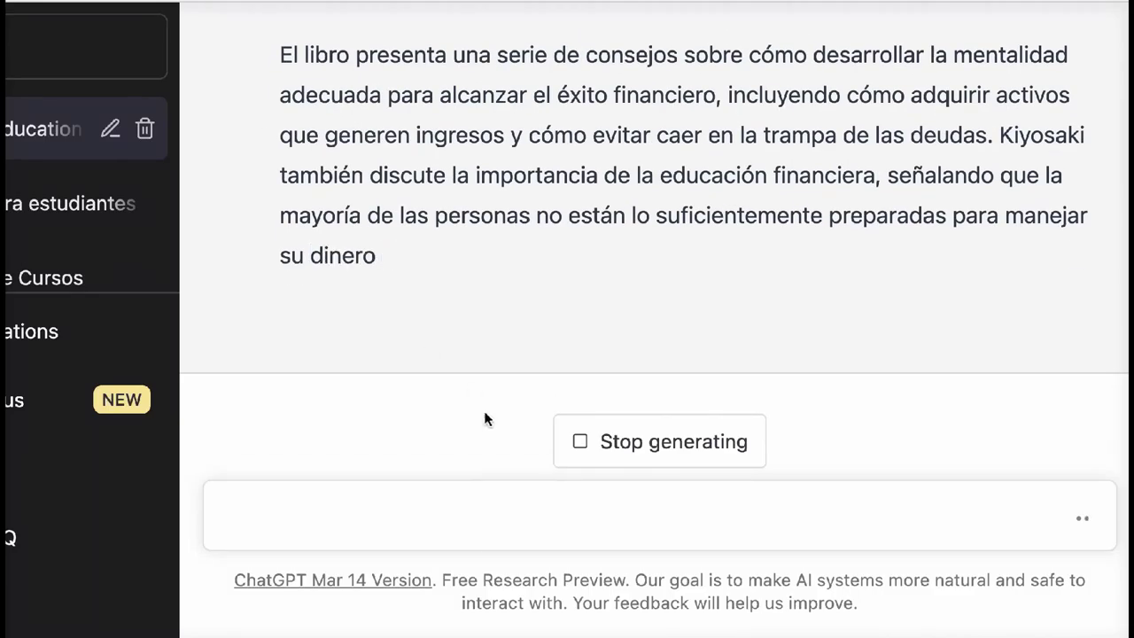
- Switch to ChatGPT and read through the 300-word book summary, from its prompt to the closing paragraph
{"action": "scroll", "coordinate": [494, 282], "scroll_direction": "up", "scroll_amount": 8}
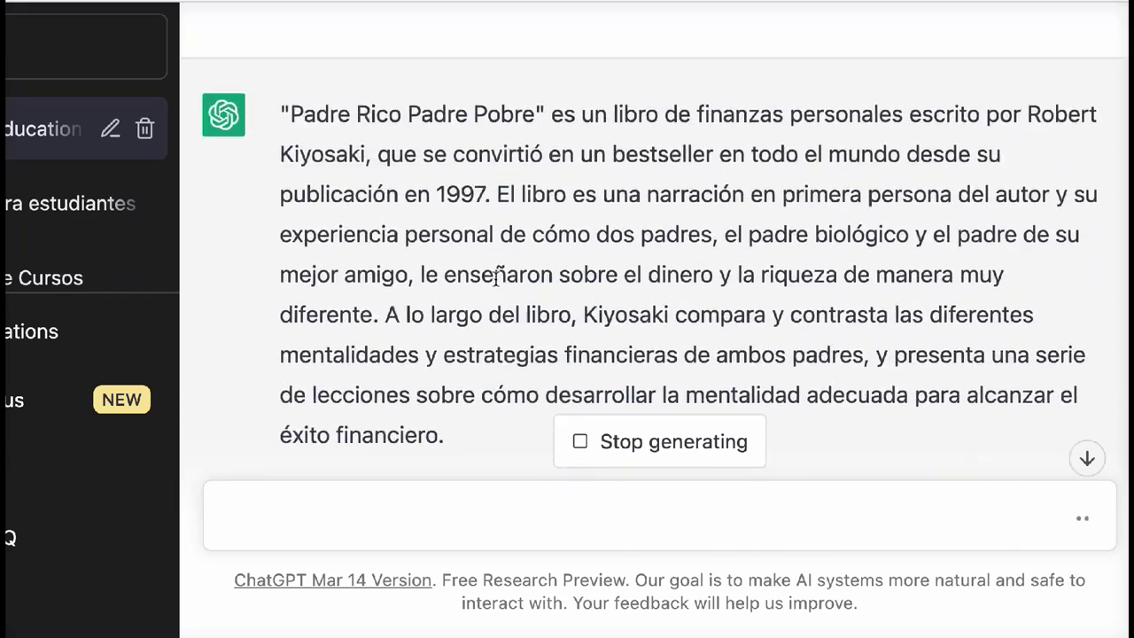
{"action": "scroll", "coordinate": [495, 280], "scroll_direction": "down", "scroll_amount": 6}
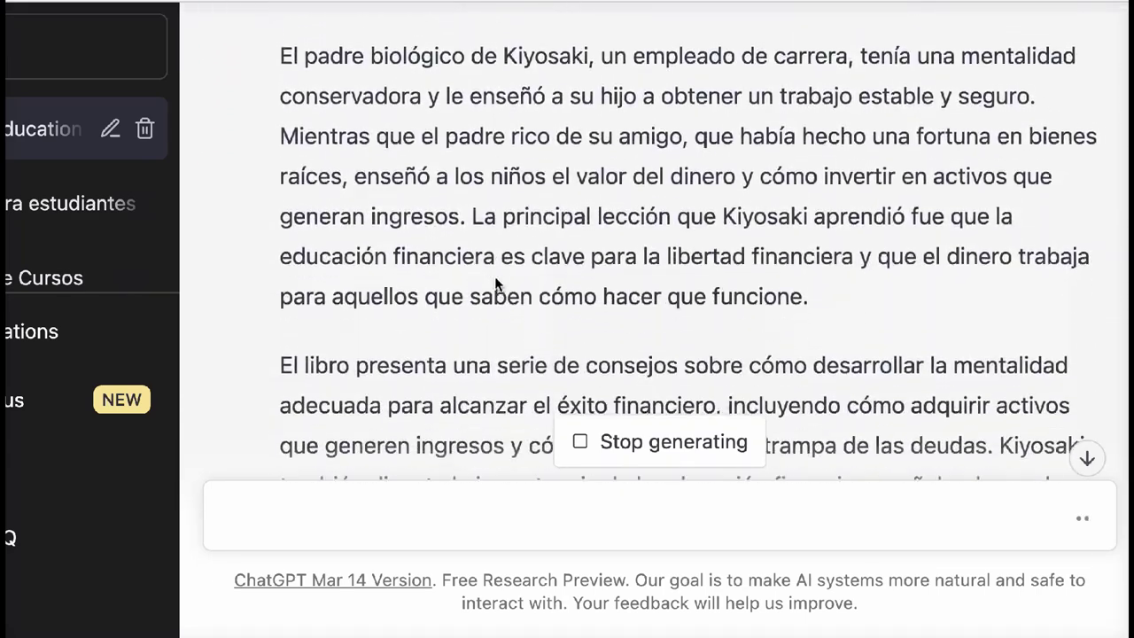
{"action": "scroll", "coordinate": [495, 281], "scroll_direction": "down", "scroll_amount": 4}
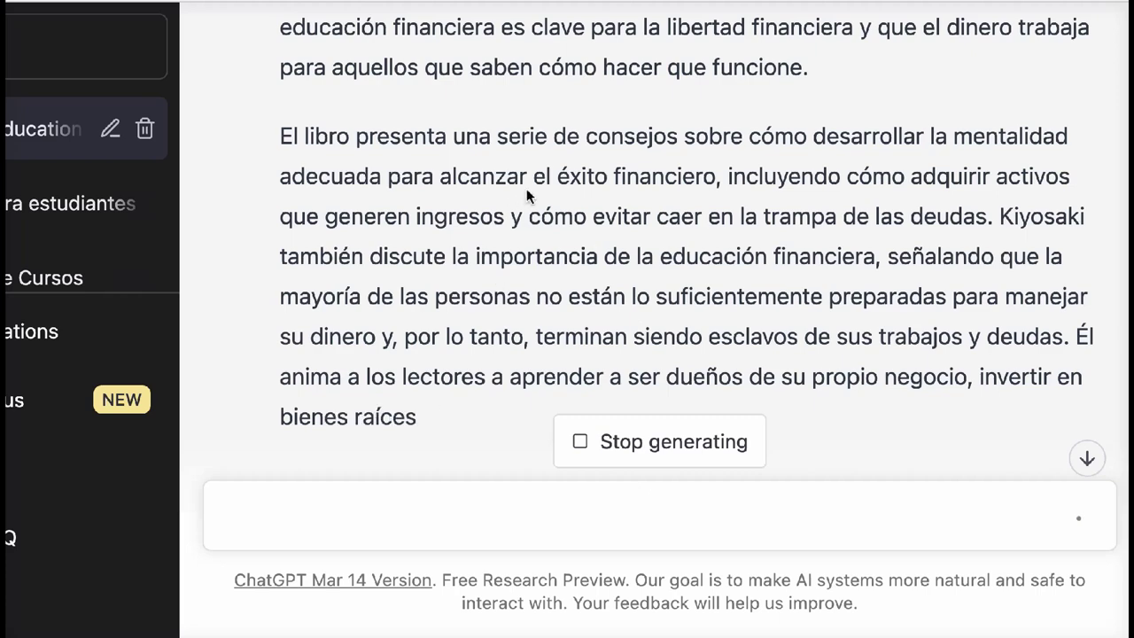
{"action": "scroll", "coordinate": [527, 195], "scroll_direction": "up", "scroll_amount": 2}
{"action": "scroll", "coordinate": [527, 195], "scroll_direction": "up", "scroll_amount": 10}
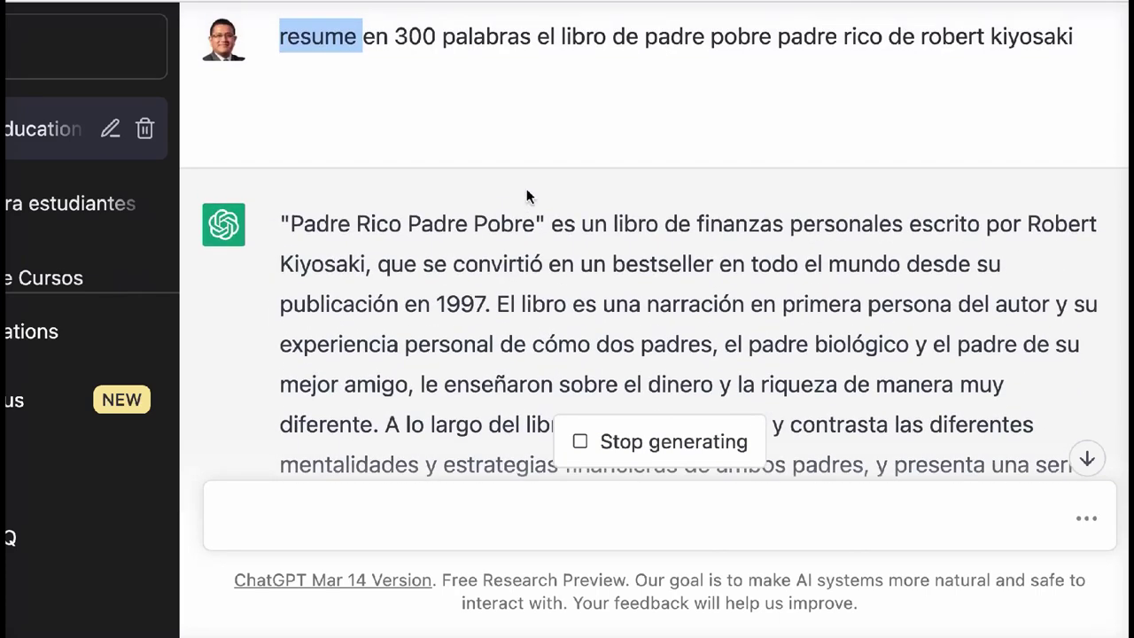
{"action": "scroll", "coordinate": [527, 195], "scroll_direction": "down", "scroll_amount": 5}
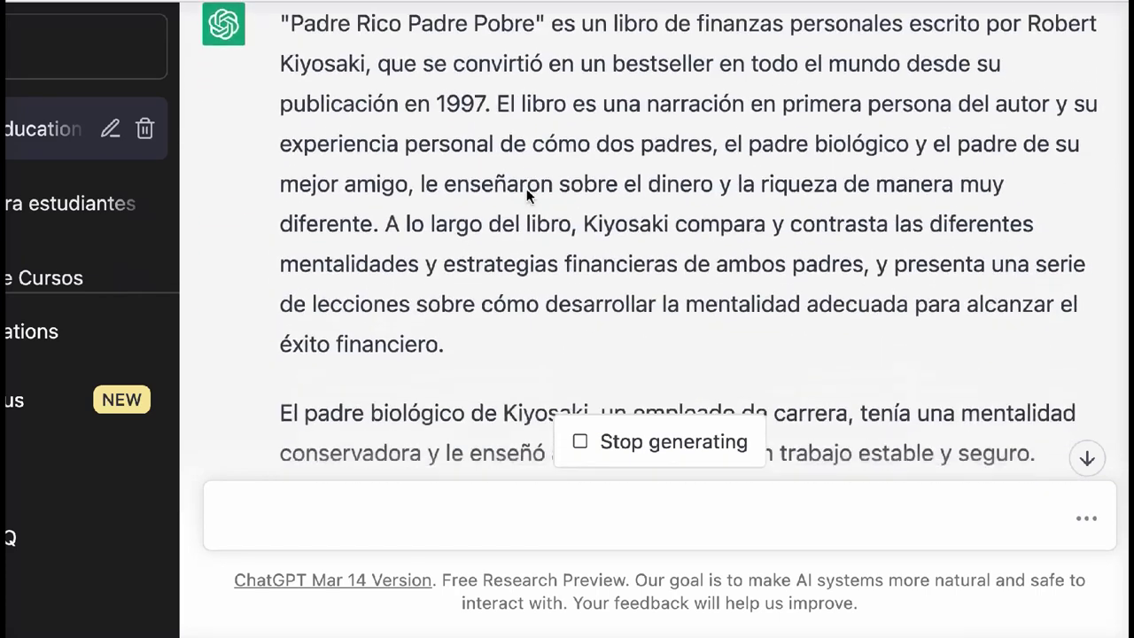
{"action": "scroll", "coordinate": [527, 191], "scroll_direction": "down", "scroll_amount": 1}
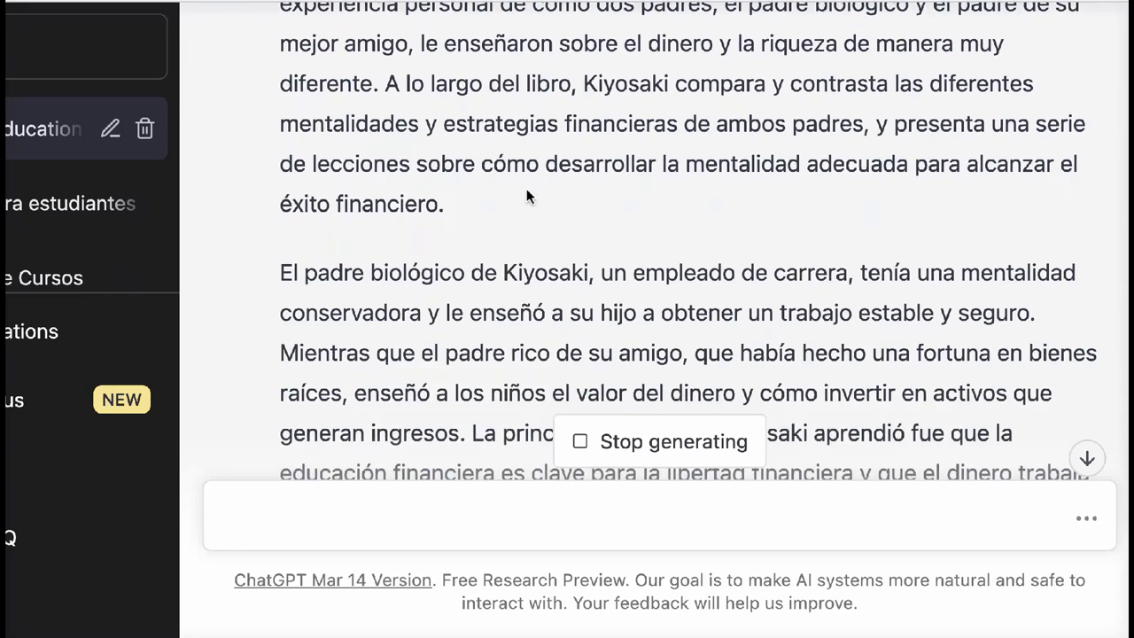
{"action": "scroll", "coordinate": [526, 191], "scroll_direction": "down", "scroll_amount": 5}
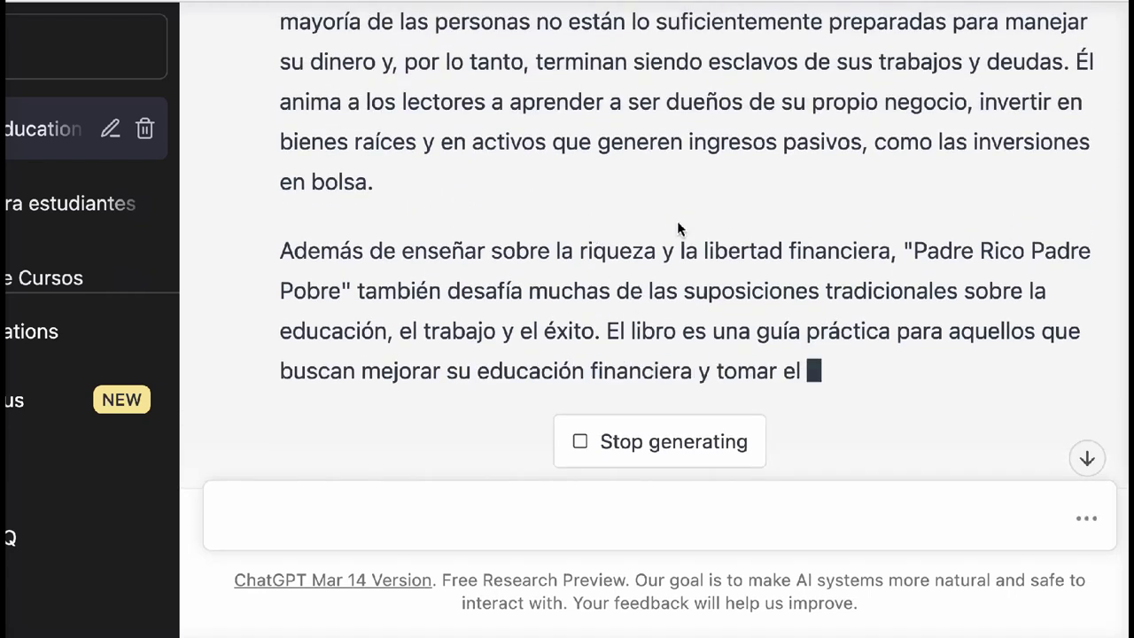
{"action": "scroll", "coordinate": [660, 195], "scroll_direction": "up", "scroll_amount": 2}
{"action": "scroll", "coordinate": [660, 197], "scroll_direction": "up", "scroll_amount": 2}
{"action": "scroll", "coordinate": [661, 197], "scroll_direction": "down", "scroll_amount": 6}
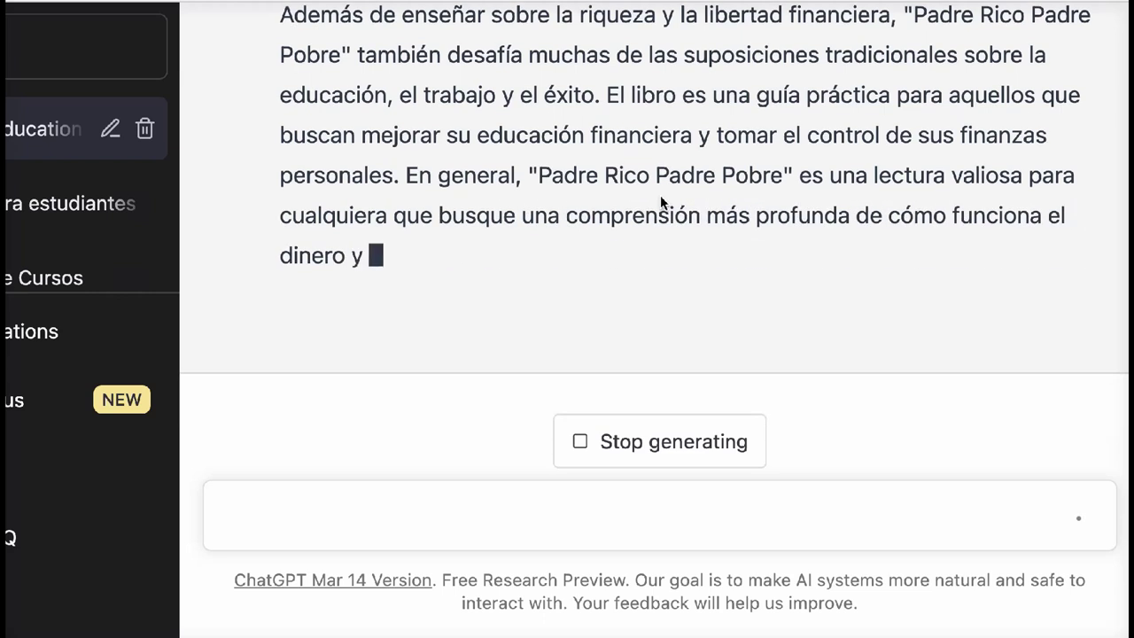
- Stop the response being generated and submit the copied 100-word, three-category prompt
{"action": "left_click", "coordinate": [656, 433]}
{"action": "left_click", "coordinate": [618, 521]}
{"action": "key", "text": "ctrl+v"}
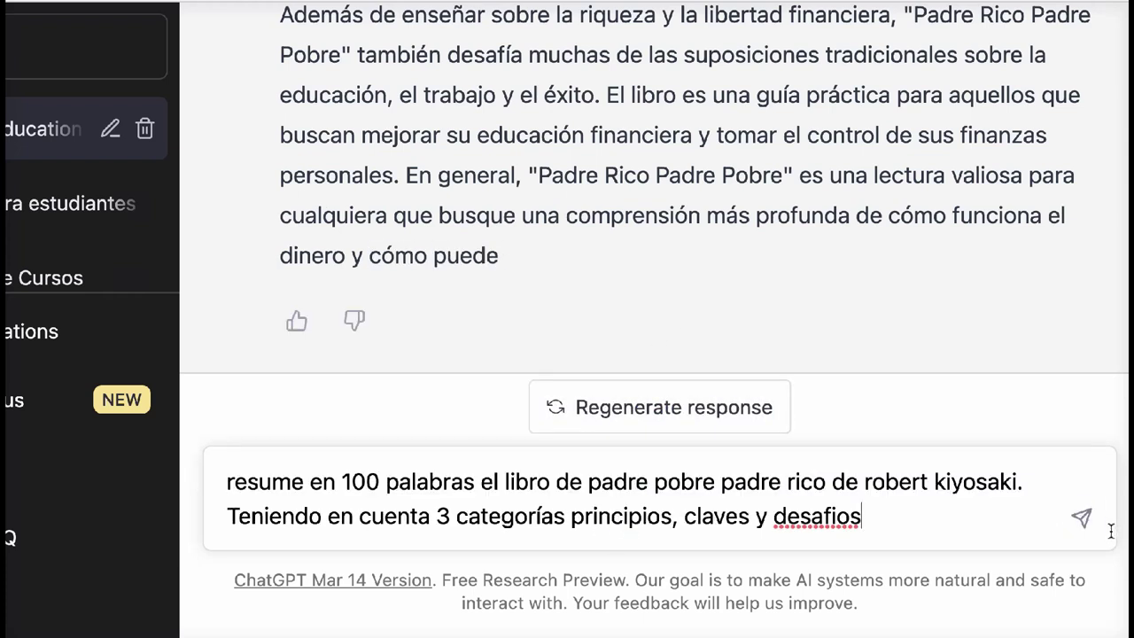
{"action": "left_click", "coordinate": [1084, 522]}
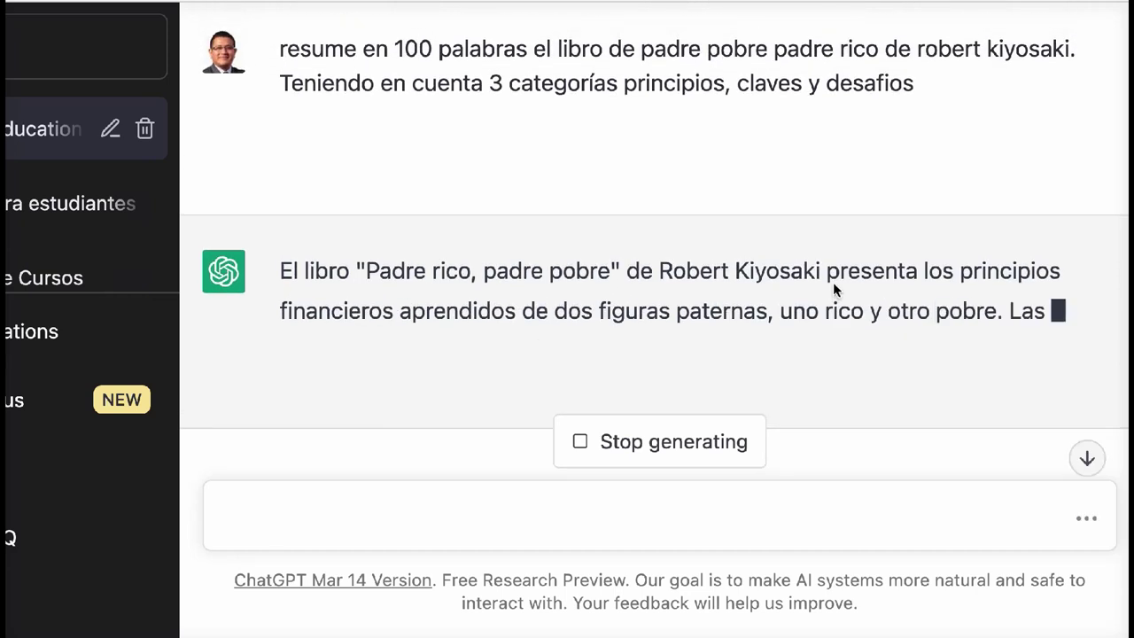
- Examine how the 100-word answer covers the requested categories principios, claves and desafios, including its closing summary sentence
{"action": "scroll", "coordinate": [833, 281], "scroll_direction": "up", "scroll_amount": 1}
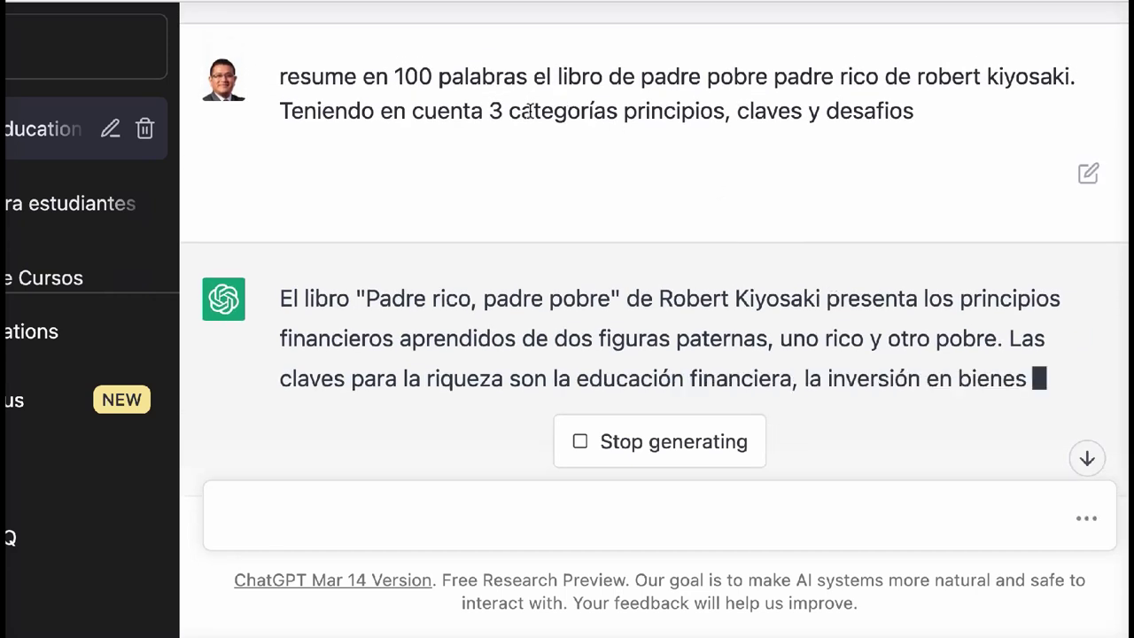
{"action": "double_click", "coordinate": [635, 111]}
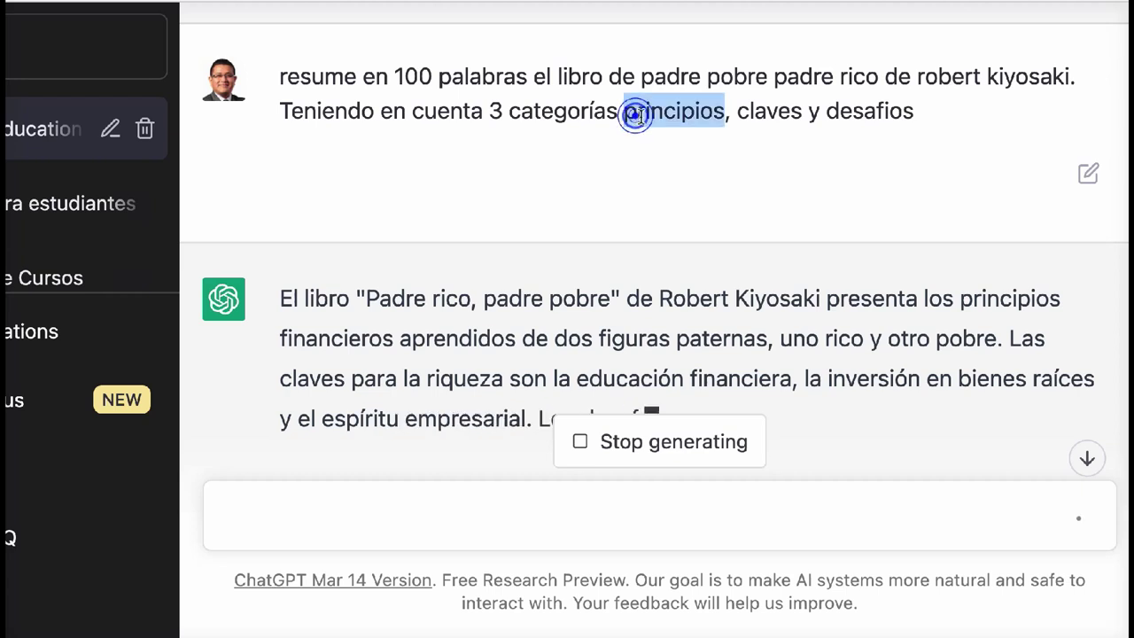
{"action": "double_click", "coordinate": [739, 112]}
{"action": "double_click", "coordinate": [837, 111]}
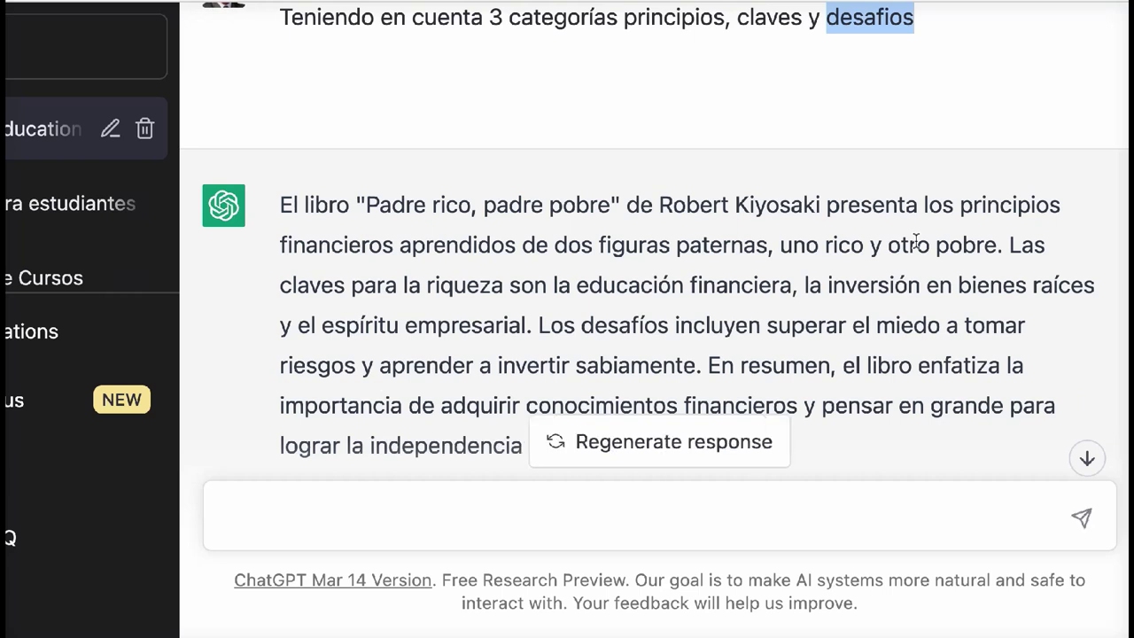
{"action": "scroll", "coordinate": [748, 235], "scroll_direction": "down", "scroll_amount": 2}
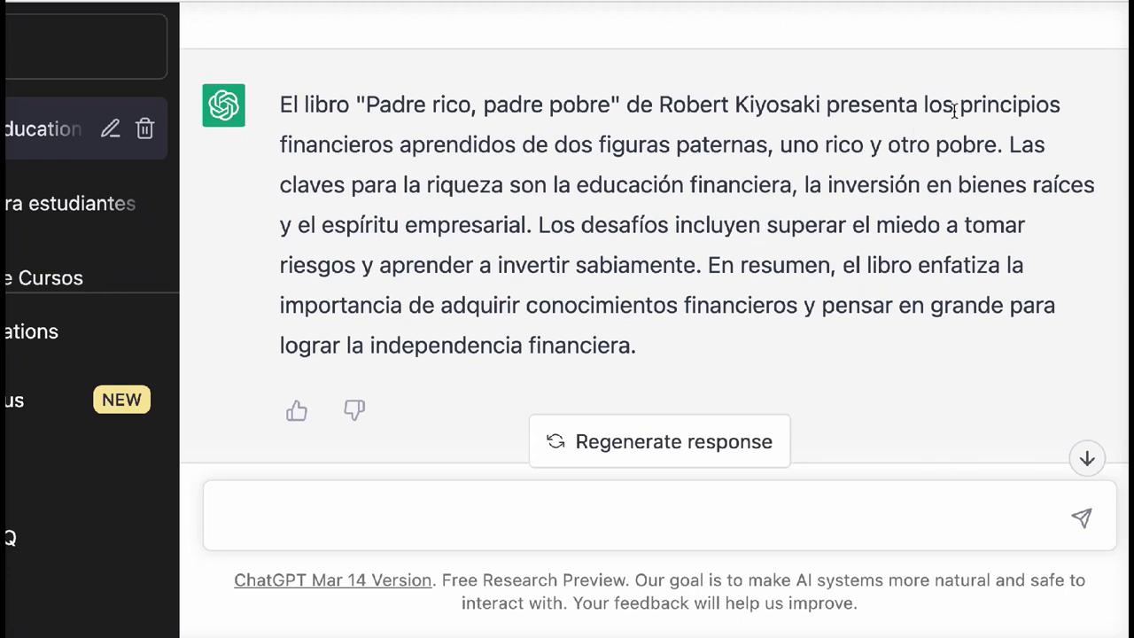
{"action": "left_click_drag", "start_coordinate": [952, 108], "coordinate": [659, 176]}
{"action": "left_click", "coordinate": [754, 179]}
{"action": "left_click_drag", "start_coordinate": [542, 222], "coordinate": [609, 268]}
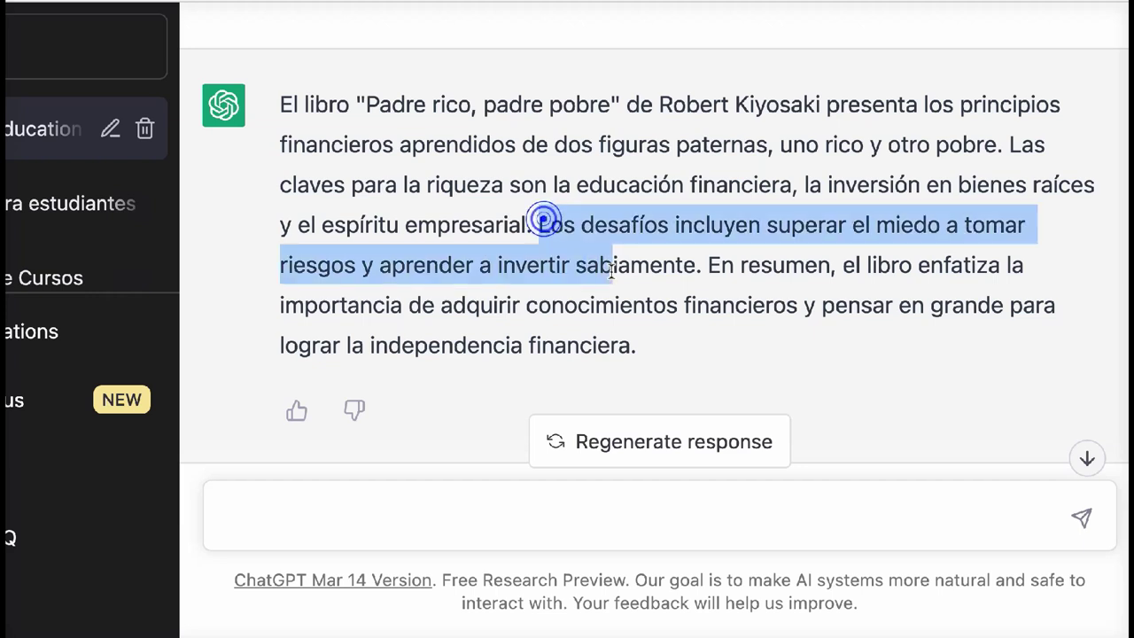
{"action": "left_click", "coordinate": [628, 296]}
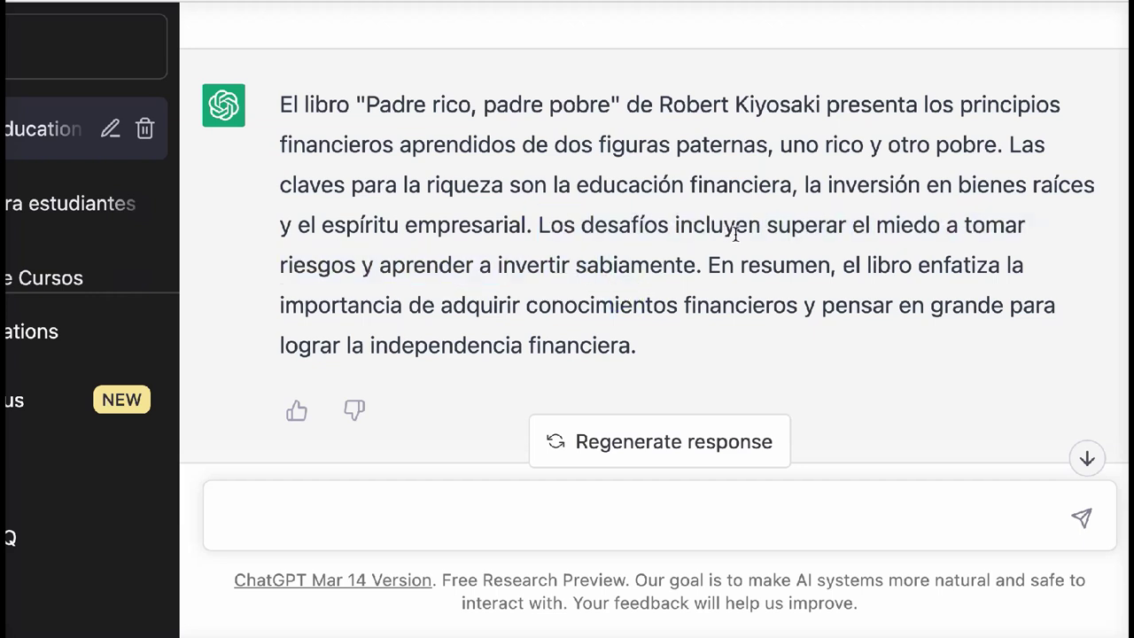
{"action": "left_click_drag", "start_coordinate": [709, 264], "coordinate": [693, 350]}
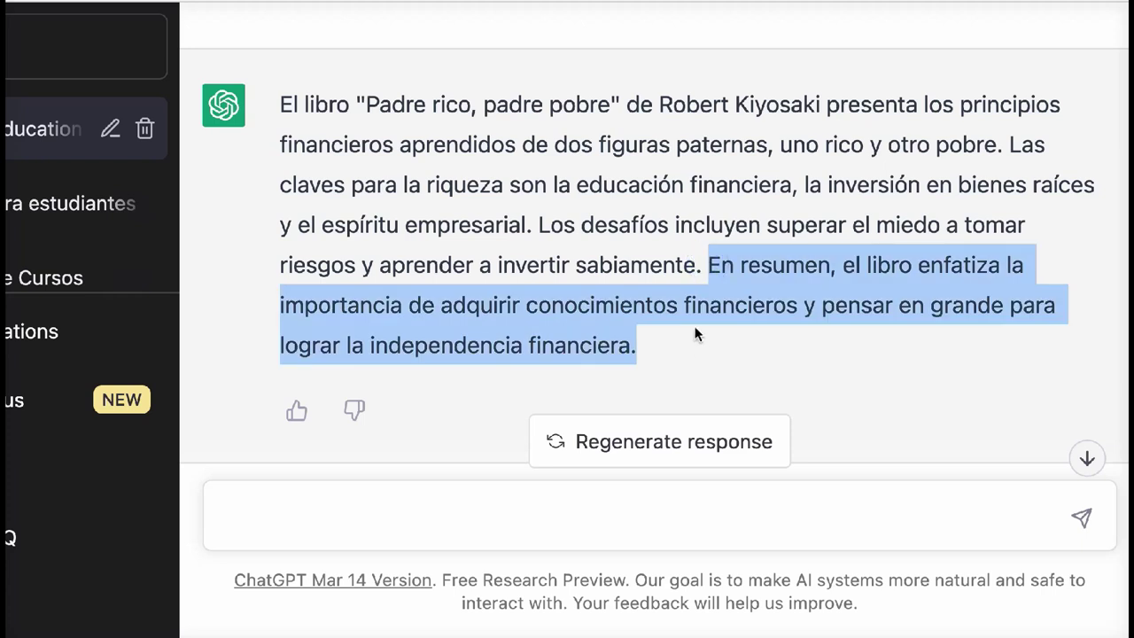
{"action": "scroll", "coordinate": [705, 309], "scroll_direction": "up", "scroll_amount": 3}
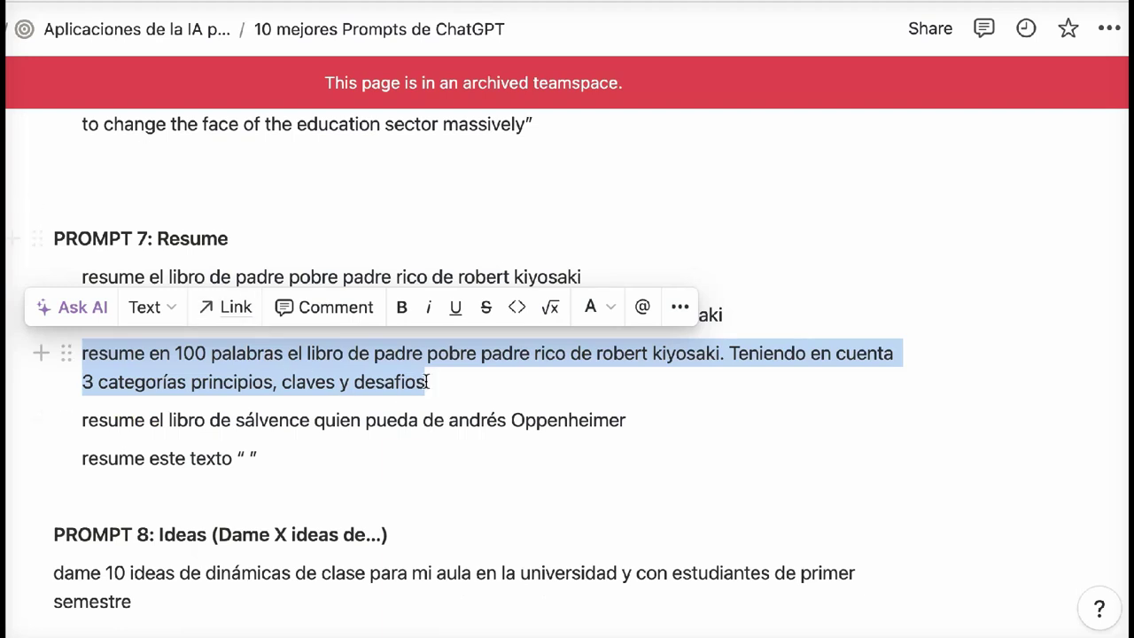
- Copy the "resume el libro de sálvence quien pueda de andrés Oppenheimer" prompt from Notion and submit it in ChatGPT
{"action": "left_click", "coordinate": [434, 381]}
{"action": "left_click_drag", "start_coordinate": [646, 422], "coordinate": [82, 420]}
{"action": "key", "text": "super+c"}
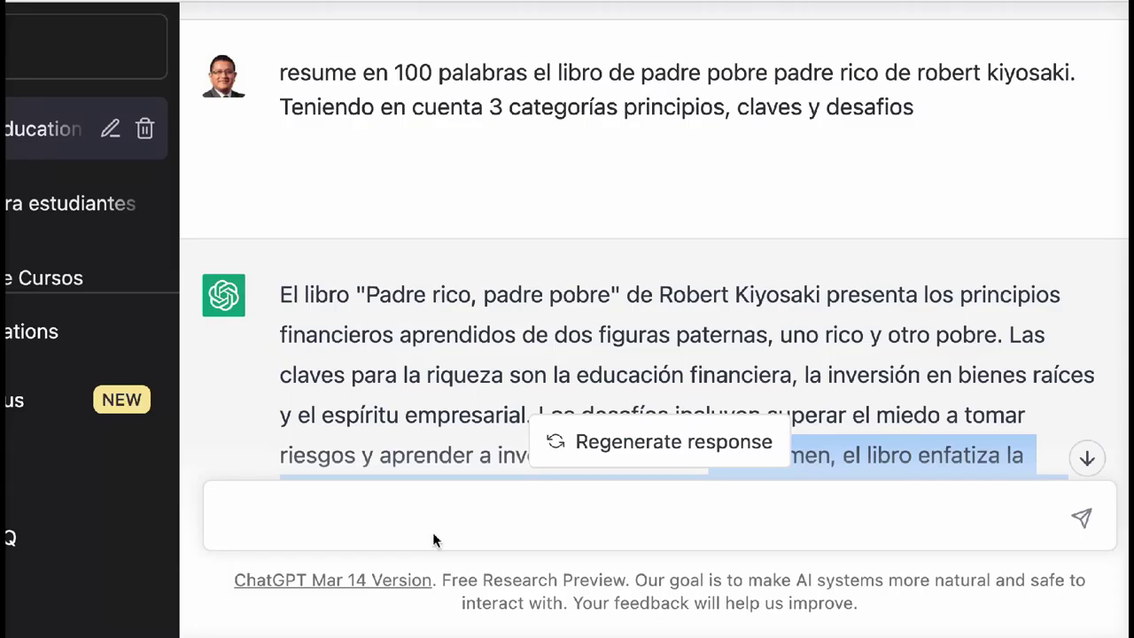
{"action": "left_click", "coordinate": [432, 532]}
{"action": "key", "text": "super+v"}
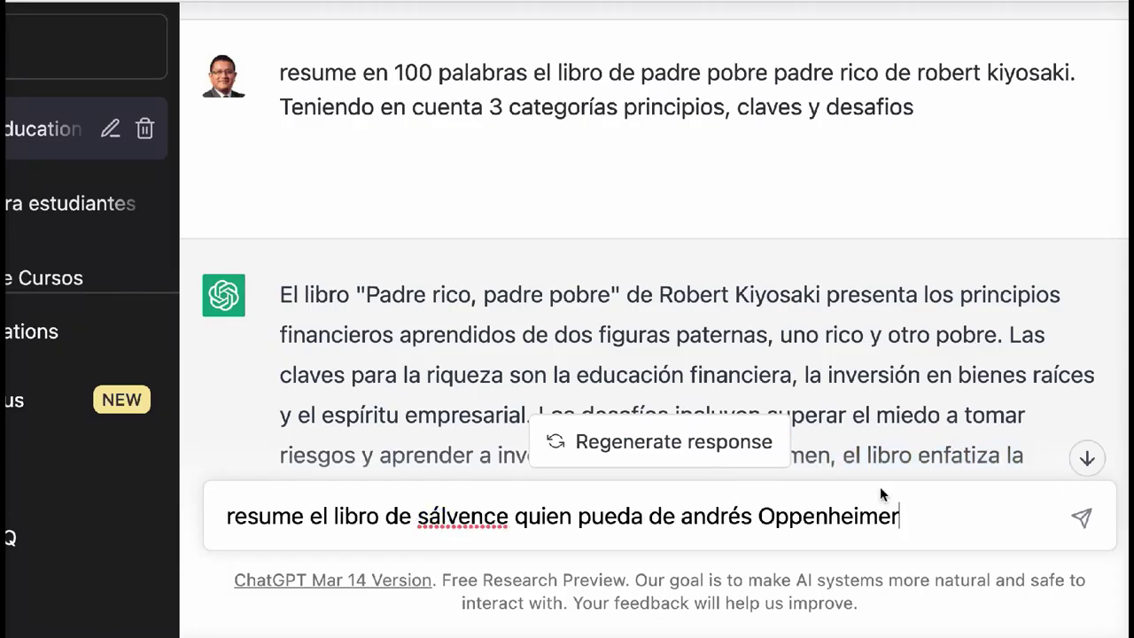
{"action": "left_click", "coordinate": [1082, 518]}
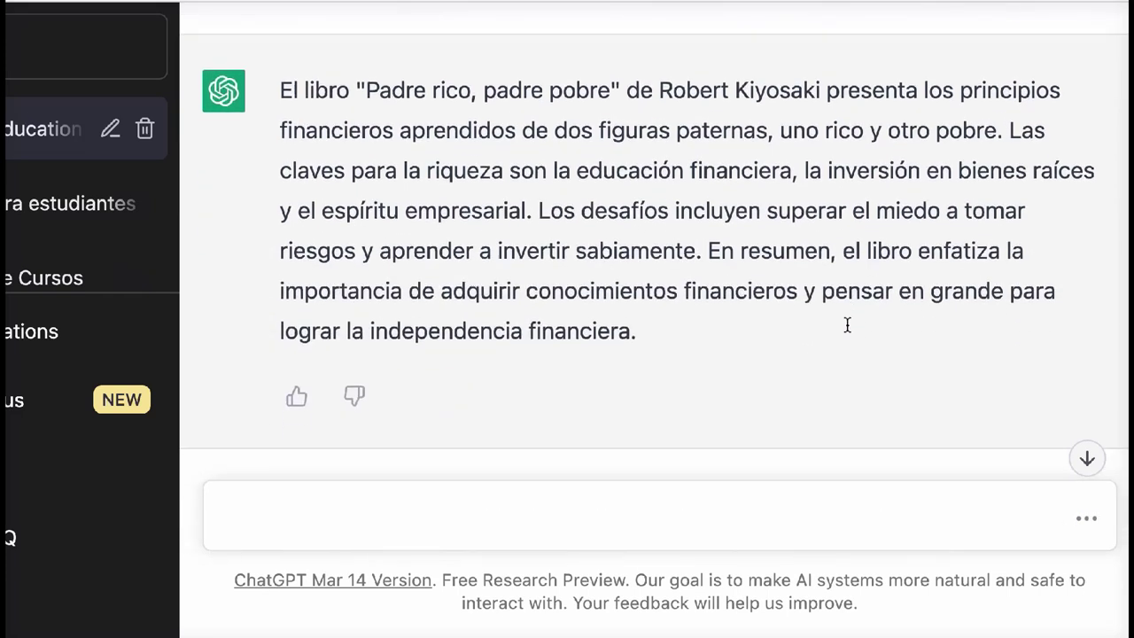
{"action": "scroll", "coordinate": [846, 331], "scroll_direction": "up", "scroll_amount": 2}
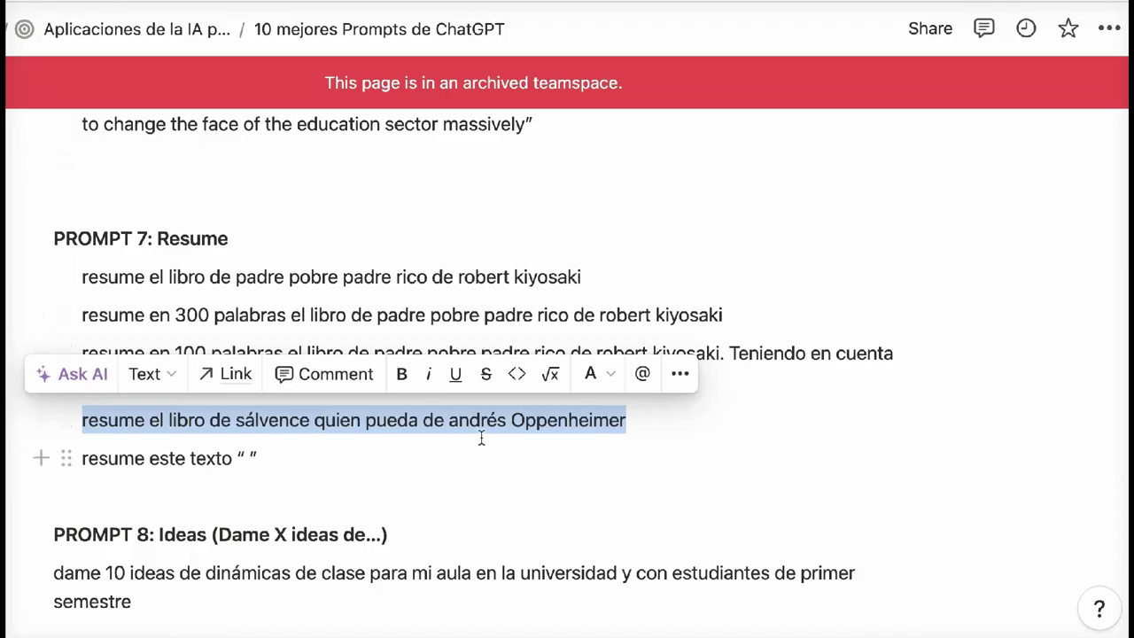
- Back in Notion, add a new line reading "resume" below the Oppenheimer prompt
{"action": "left_click", "coordinate": [644, 416]}
{"action": "key", "text": "Return"}
{"action": "type", "text": "resume"}
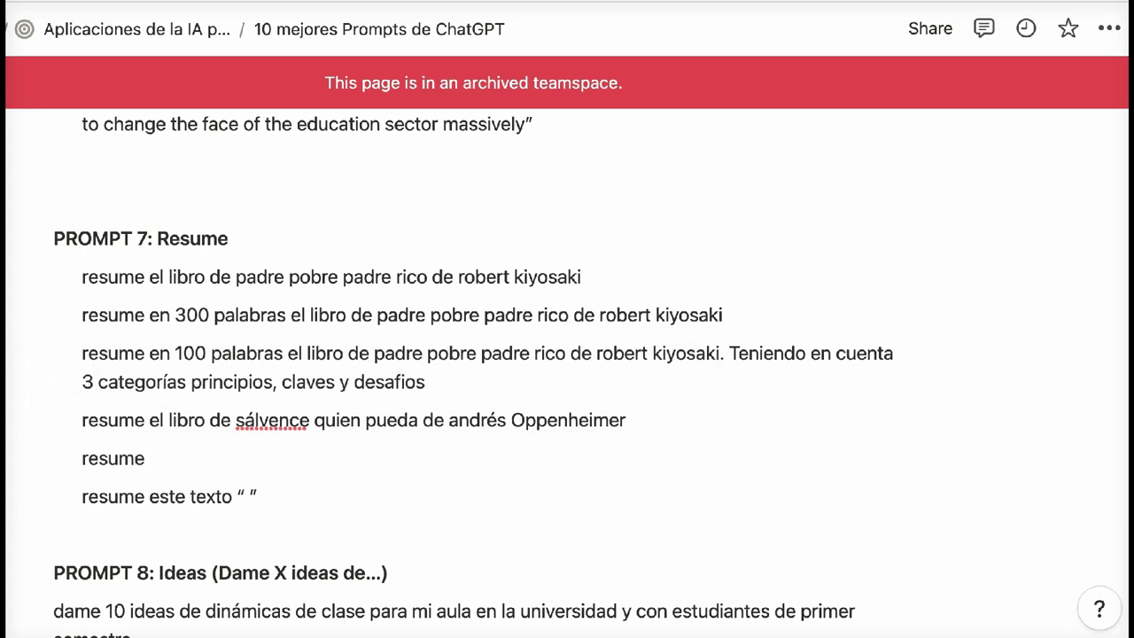
{"action": "type", "text": " el capitulo del l"}
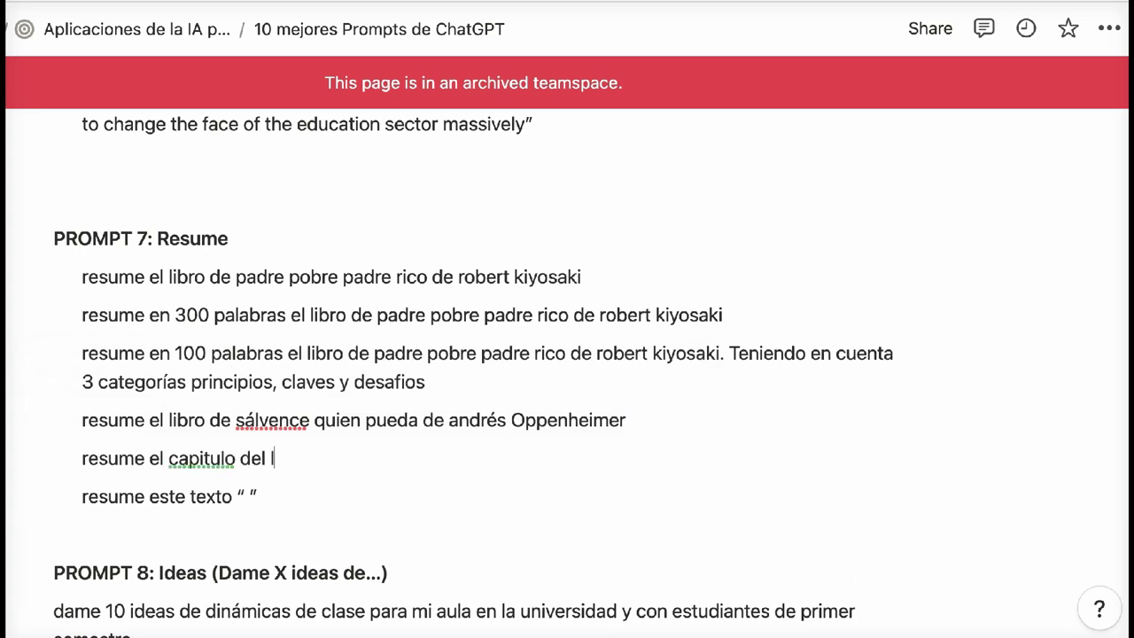
{"action": "type", "text": "ibro sobre docentes"}
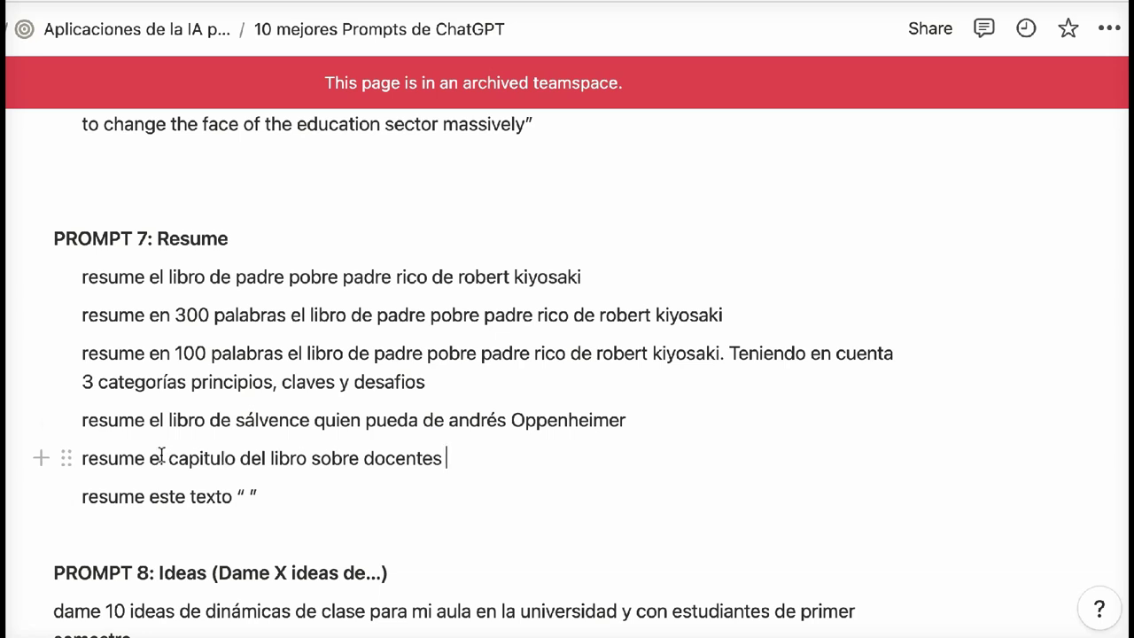
{"action": "left_click_drag", "start_coordinate": [151, 458], "coordinate": [442, 459]}
{"action": "key", "text": "BackSpace"}
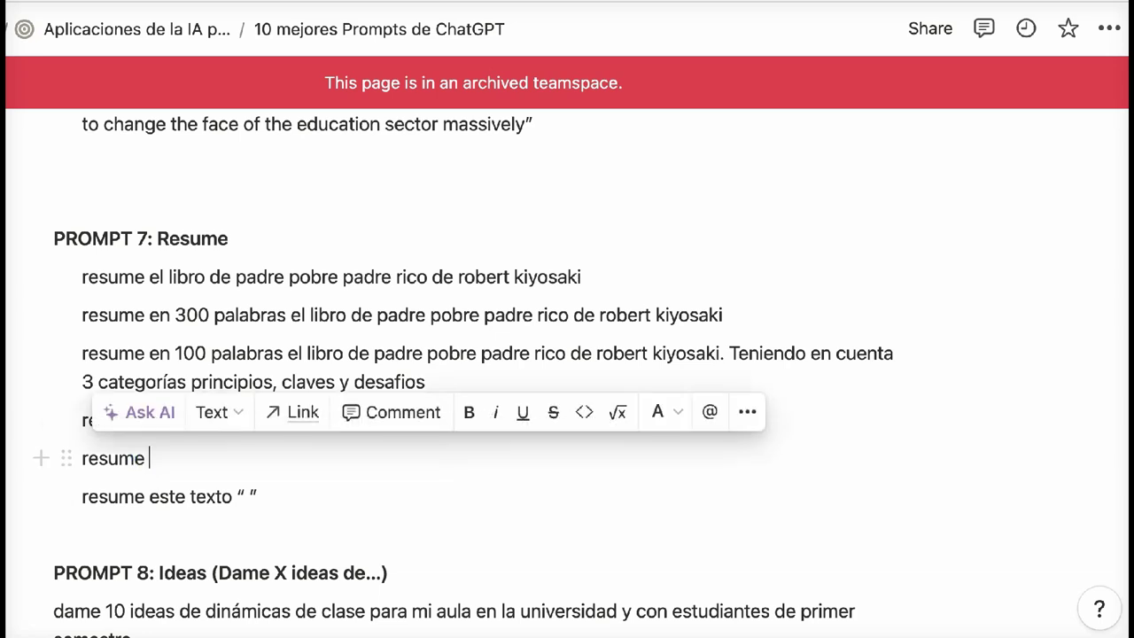
- Replace "resume" on the new line with a copy of the Oppenheimer prompt, without a final period
{"action": "triple_click", "coordinate": [278, 421]}
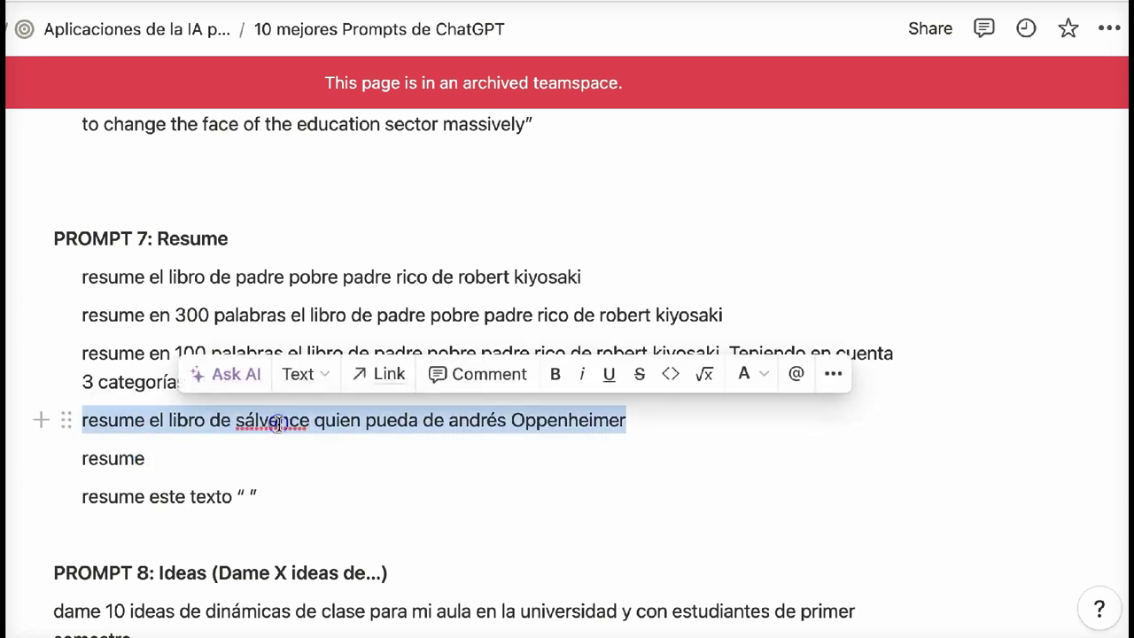
{"action": "key", "text": "ctrl+c"}
{"action": "double_click", "coordinate": [95, 459]}
{"action": "key", "text": "ctrl+v"}
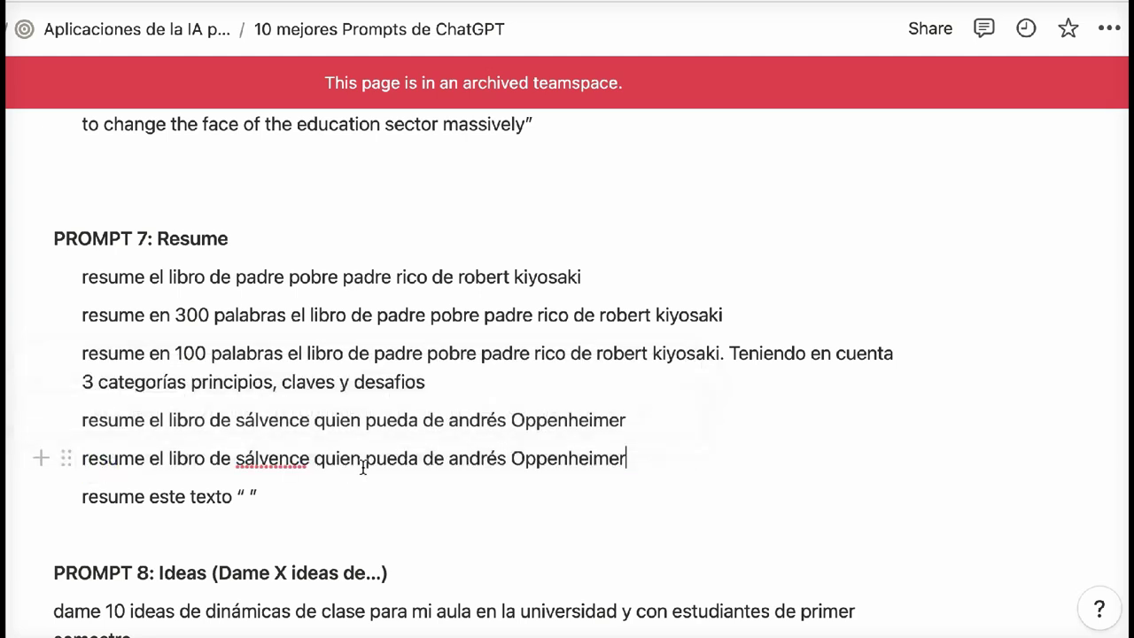
{"action": "type", "text": "."}
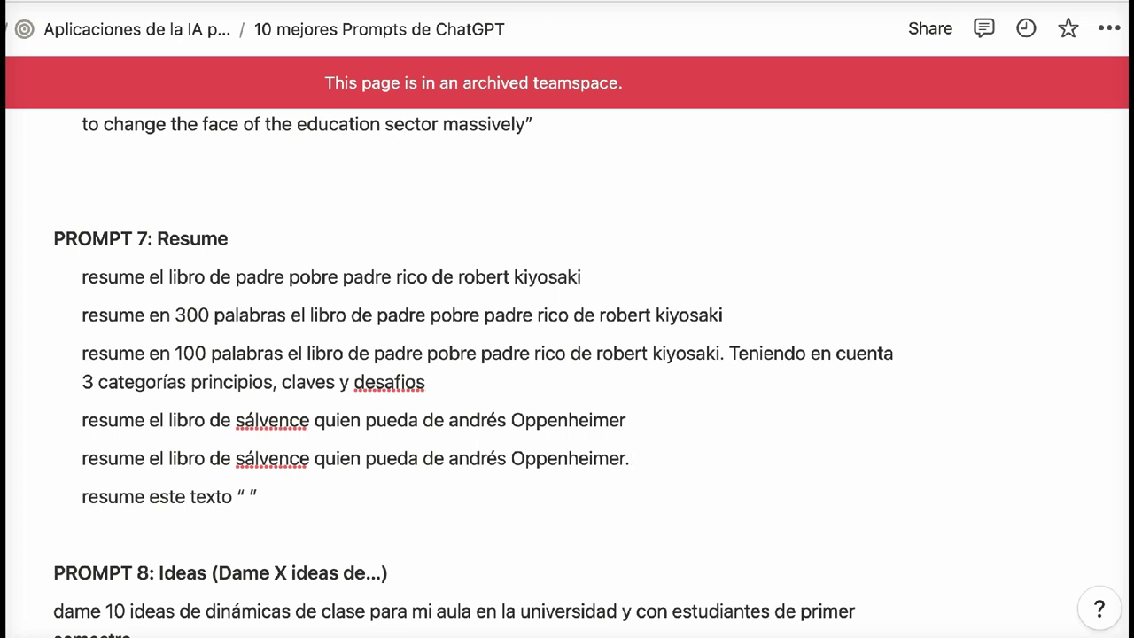
{"action": "key", "text": "BackSpace"}
{"action": "key", "text": "BackSpace"}
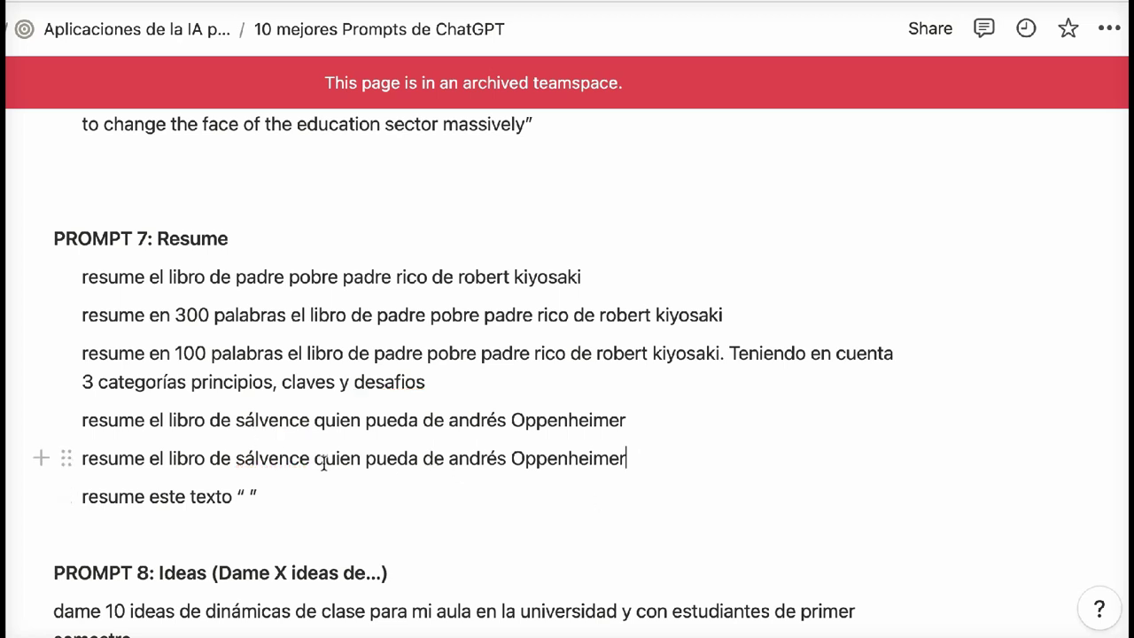
- Extend the new Oppenheimer prompt line with "sobre el capítulo dirigido a docentes"
{"action": "type", "text": "sobre e"}
{"action": "type", "text": "l c"}
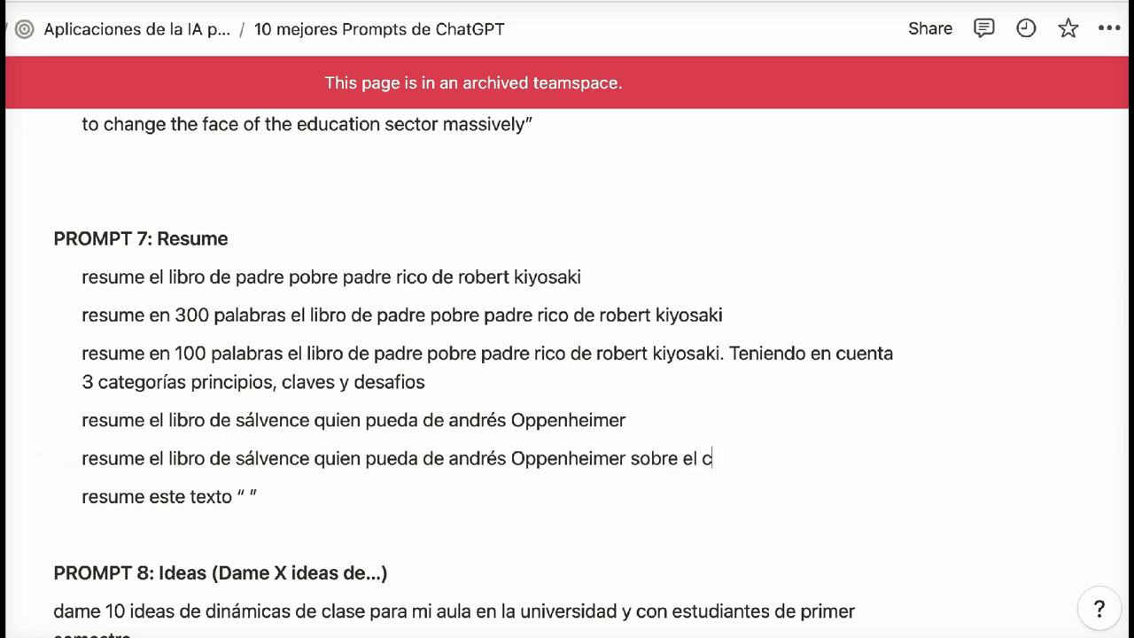
{"action": "type", "text": "apítulo dir"}
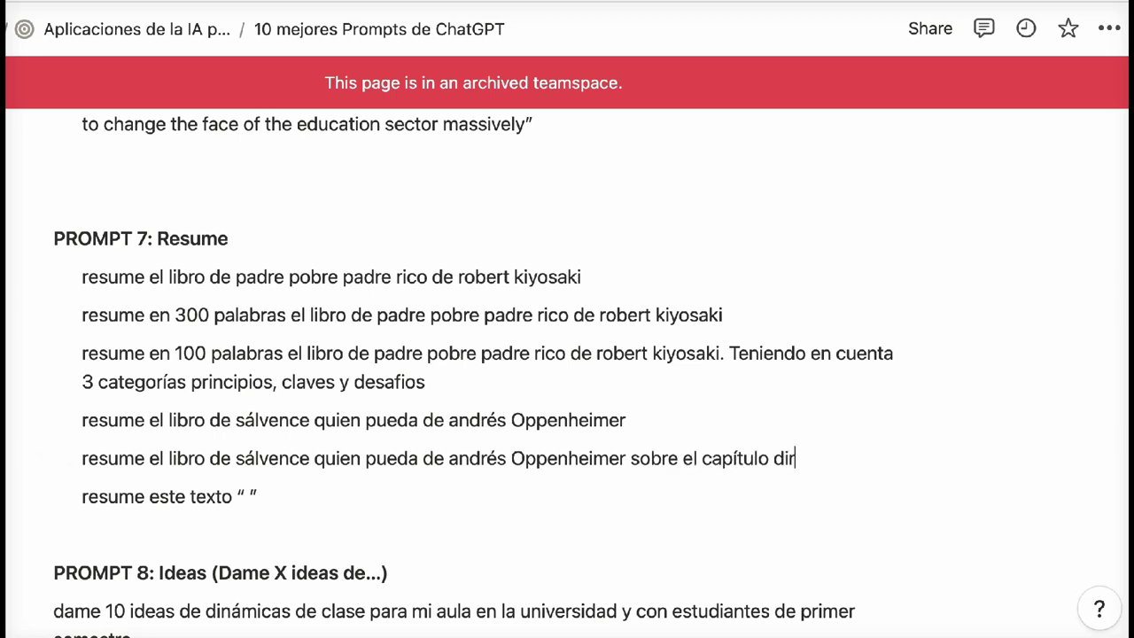
{"action": "type", "text": "igido a docentes"}
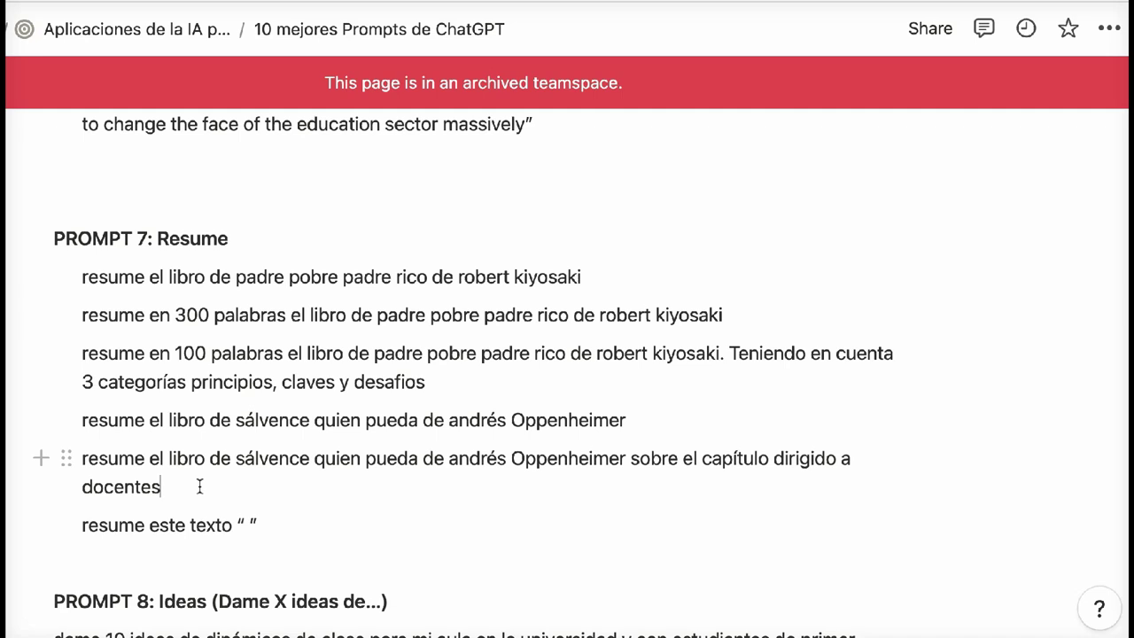
- Copy the full prompt ending in "sobre el capítulo dirigido a docentes" from the Resume section
{"action": "left_click_drag", "start_coordinate": [185, 484], "coordinate": [82, 464]}
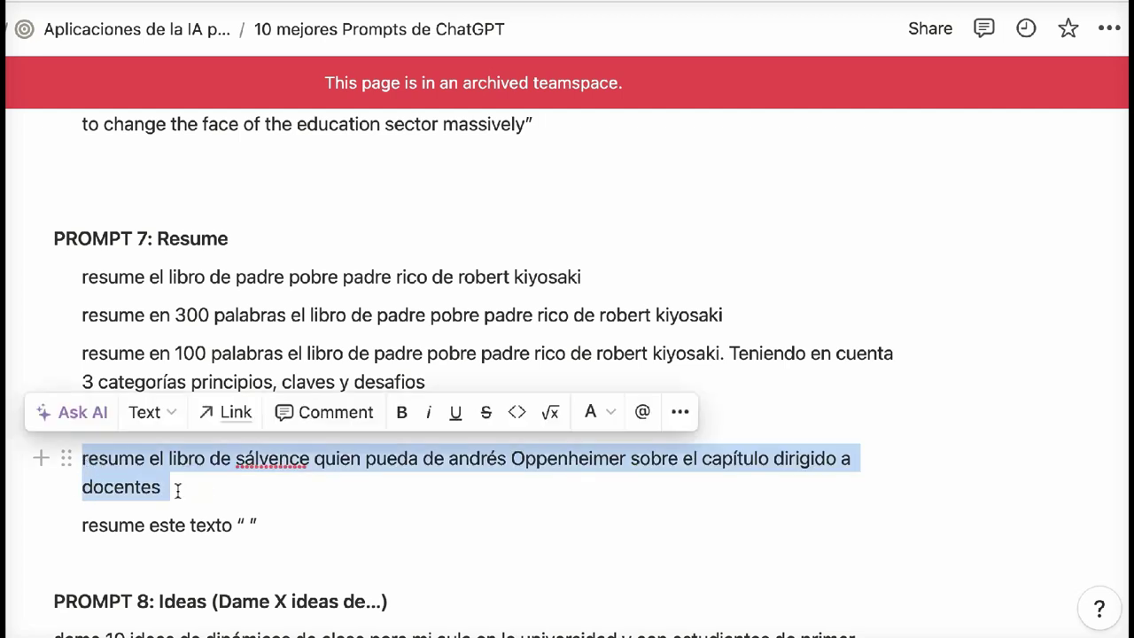
{"action": "left_click", "coordinate": [362, 493]}
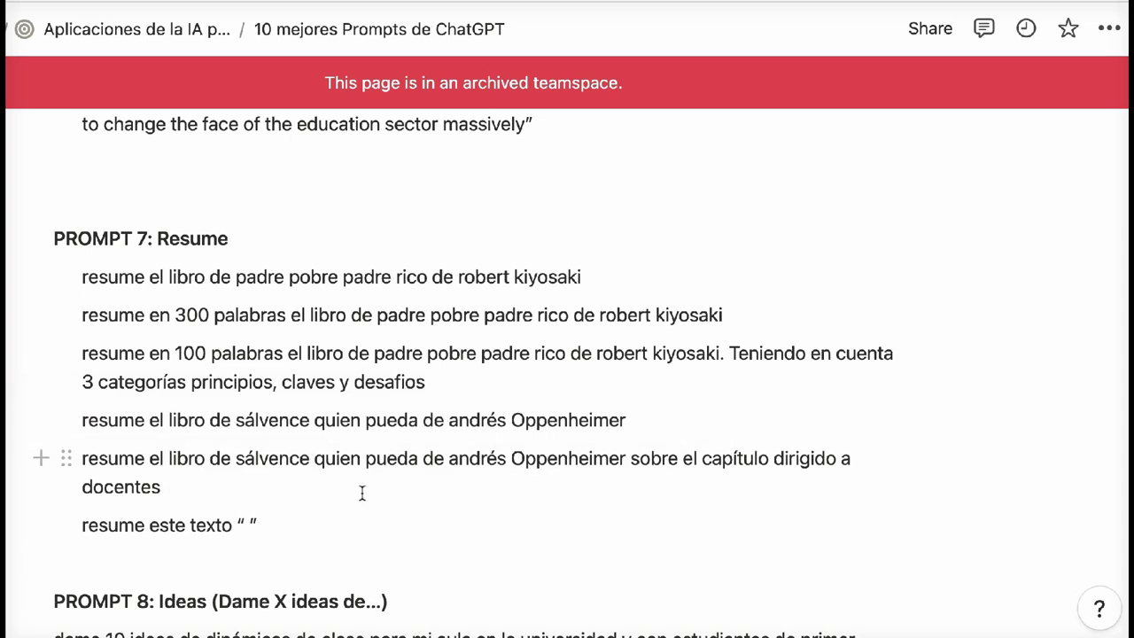
{"action": "left_click_drag", "start_coordinate": [190, 488], "coordinate": [84, 465]}
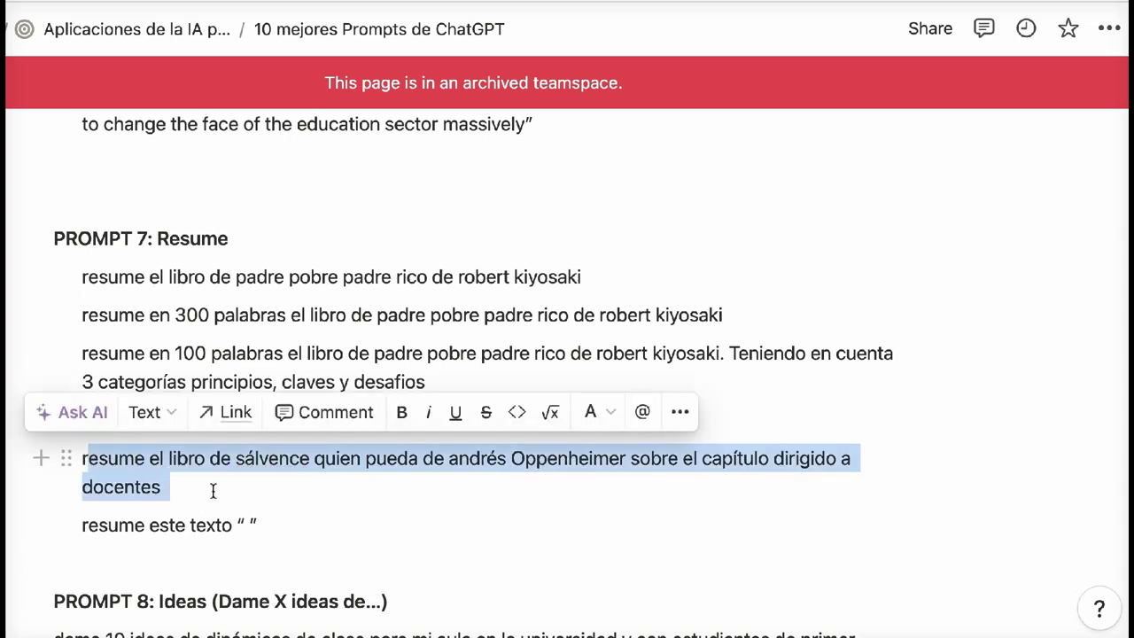
{"action": "key", "text": "super+a"}
{"action": "key", "text": "ctrl+c"}
{"action": "left_click", "coordinate": [246, 484]}
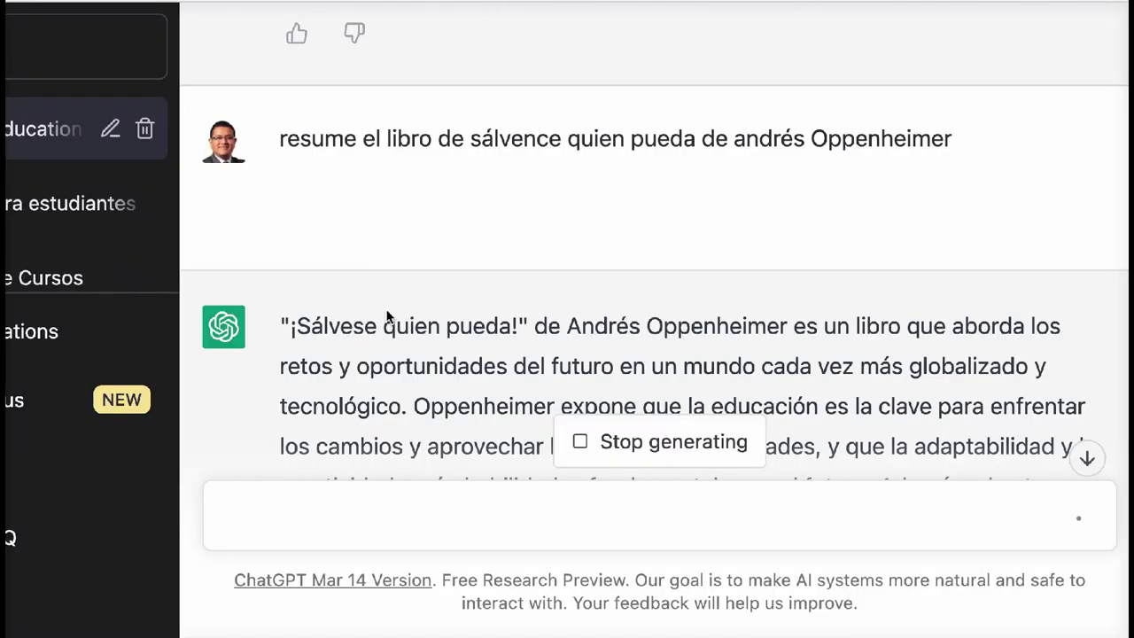
- Switch to ChatGPT, review the general Oppenheimer book summary, and submit the copied prompt about the chapter for teachers
{"action": "scroll", "coordinate": [388, 315], "scroll_direction": "down", "scroll_amount": 5}
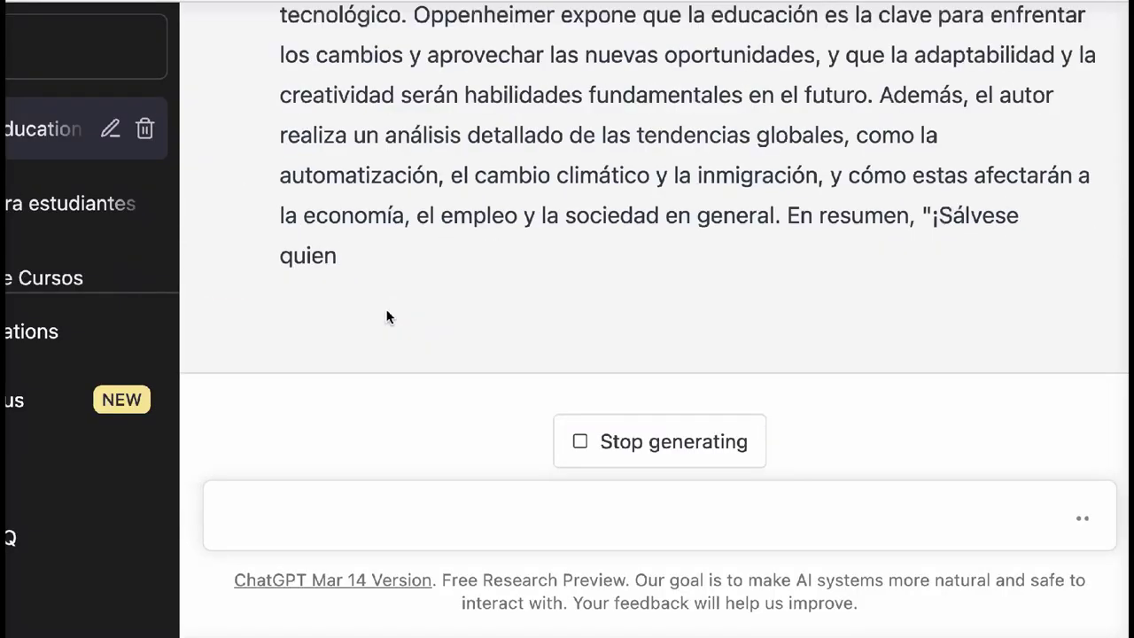
{"action": "scroll", "coordinate": [387, 315], "scroll_direction": "up", "scroll_amount": 2}
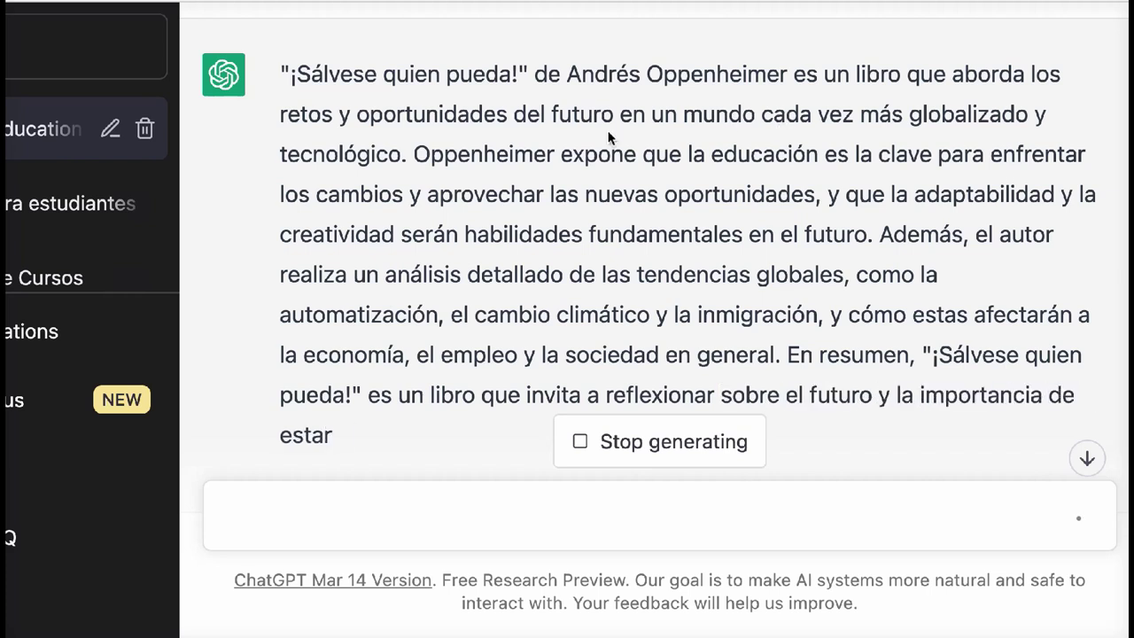
{"action": "scroll", "coordinate": [683, 281], "scroll_direction": "down", "scroll_amount": 2}
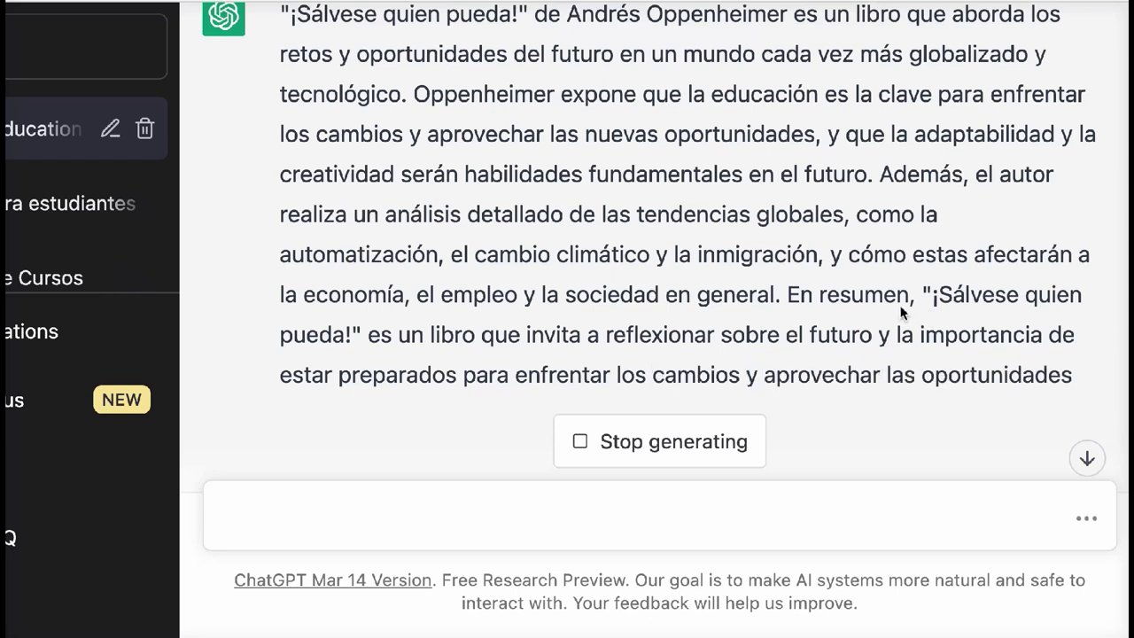
{"action": "scroll", "coordinate": [815, 292], "scroll_direction": "down", "scroll_amount": 3}
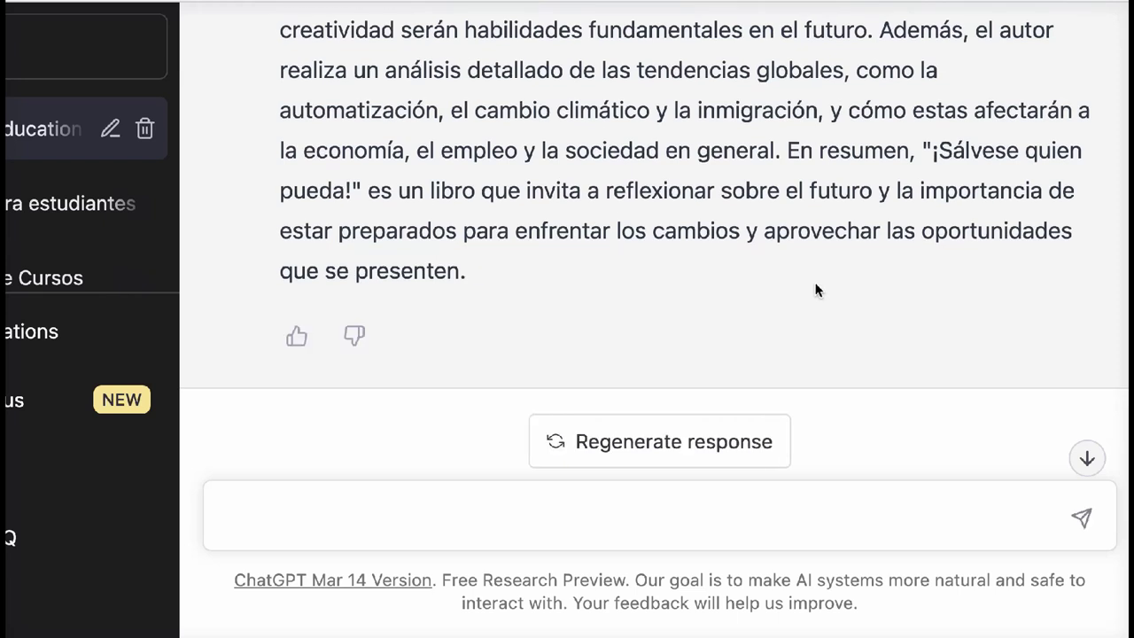
{"action": "left_click", "coordinate": [586, 503]}
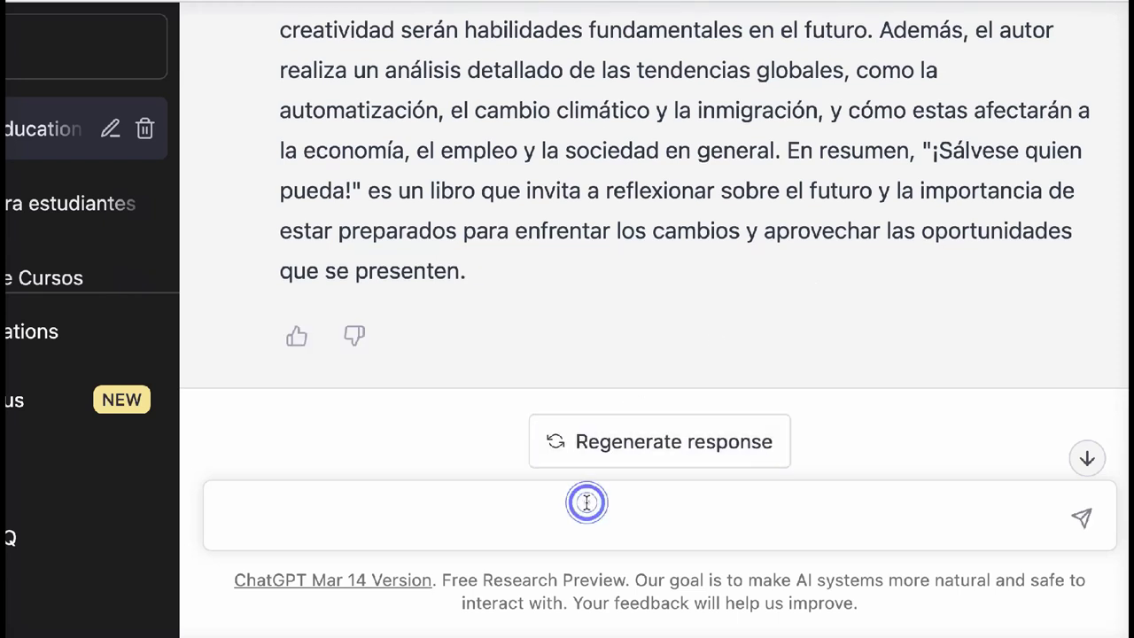
{"action": "key", "text": "ctrl+v"}
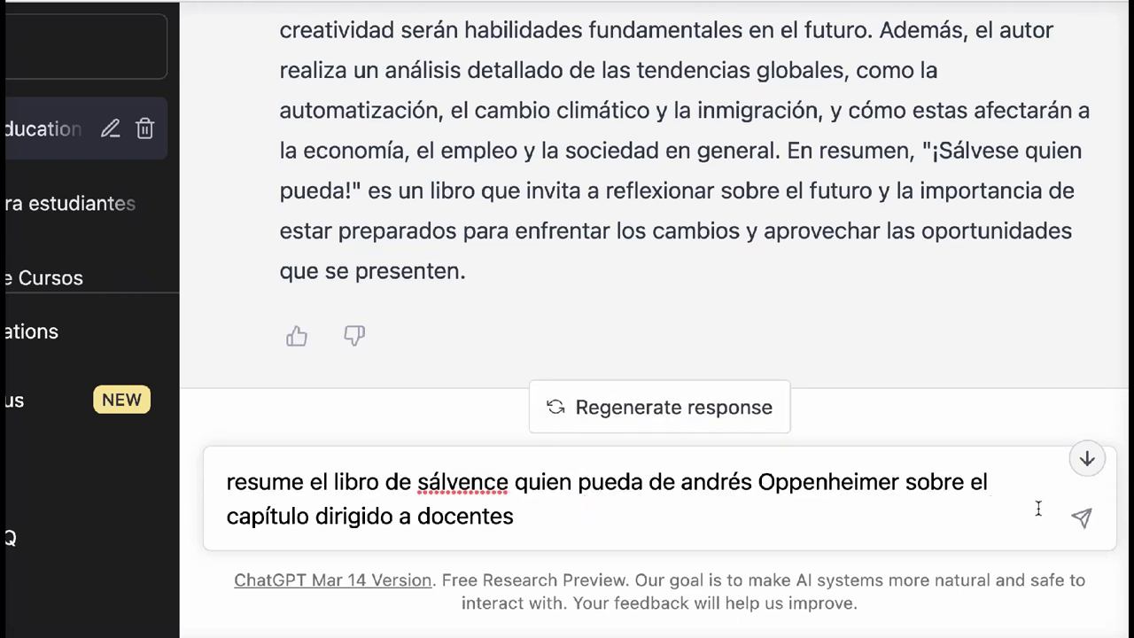
{"action": "left_click", "coordinate": [1082, 518]}
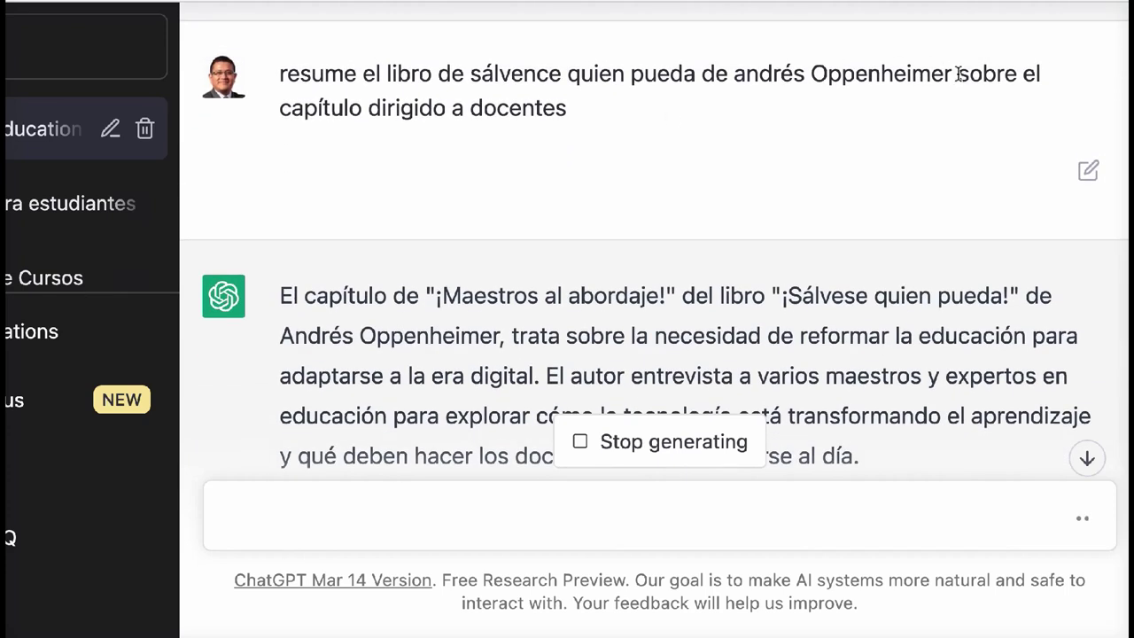
- Examine the answer about the chapter for teachers, from its opening paragraph through its closing summary
{"action": "left_click_drag", "start_coordinate": [955, 71], "coordinate": [959, 112]}
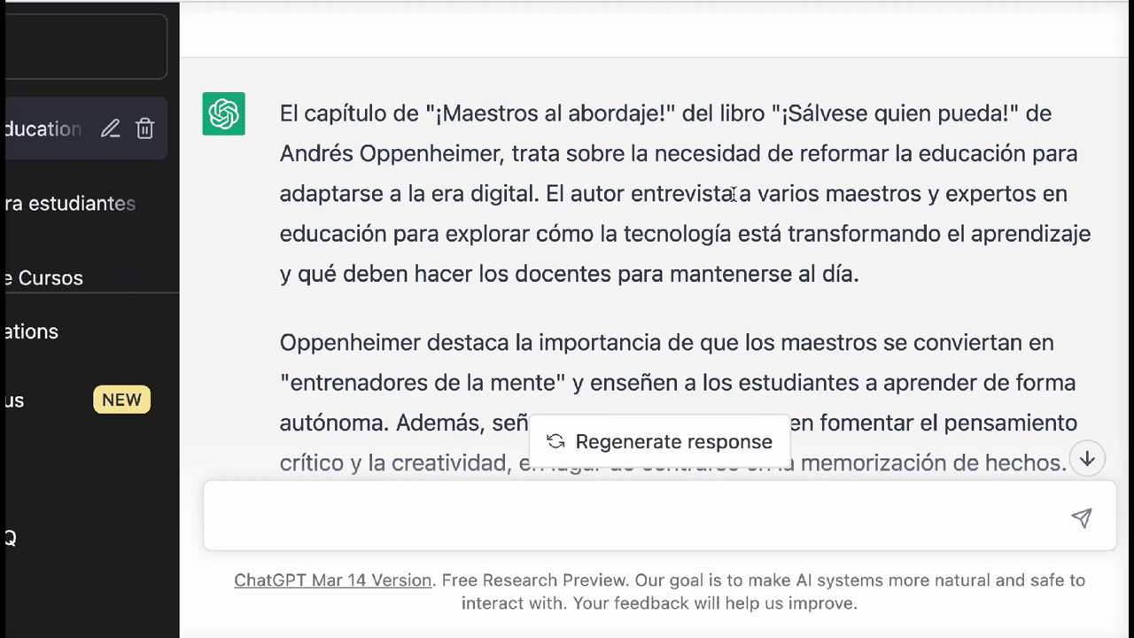
{"action": "scroll", "coordinate": [653, 260], "scroll_direction": "down", "scroll_amount": 3}
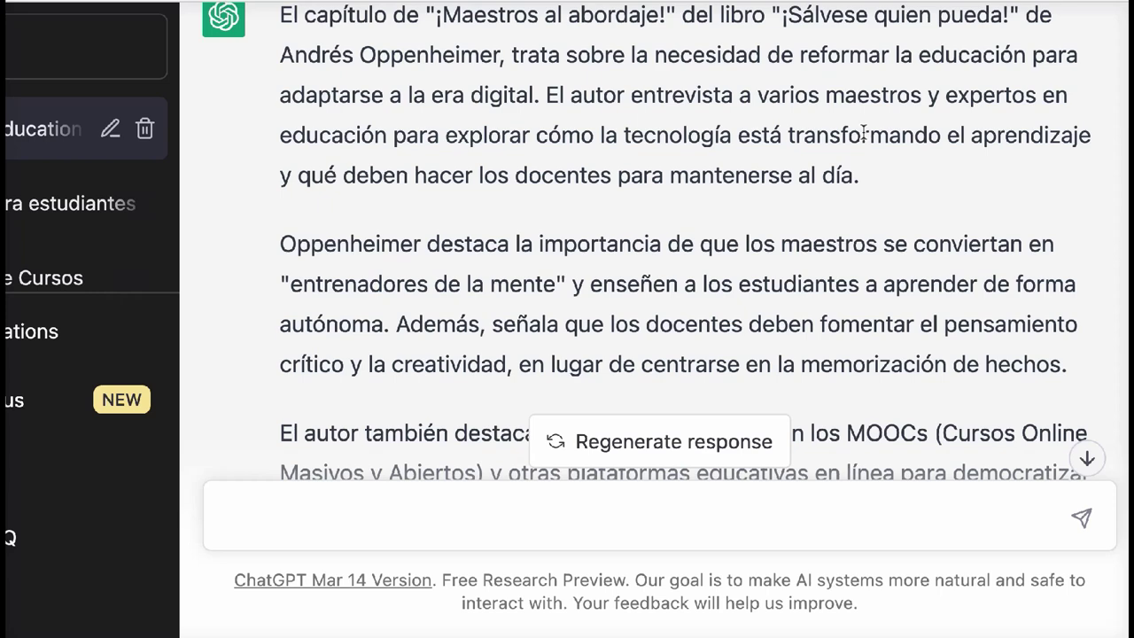
{"action": "scroll", "coordinate": [864, 133], "scroll_direction": "down", "scroll_amount": 5}
{"action": "scroll", "coordinate": [864, 133], "scroll_direction": "down", "scroll_amount": 6}
{"action": "scroll", "coordinate": [864, 133], "scroll_direction": "up", "scroll_amount": 3}
{"action": "scroll", "coordinate": [864, 133], "scroll_direction": "down", "scroll_amount": 4}
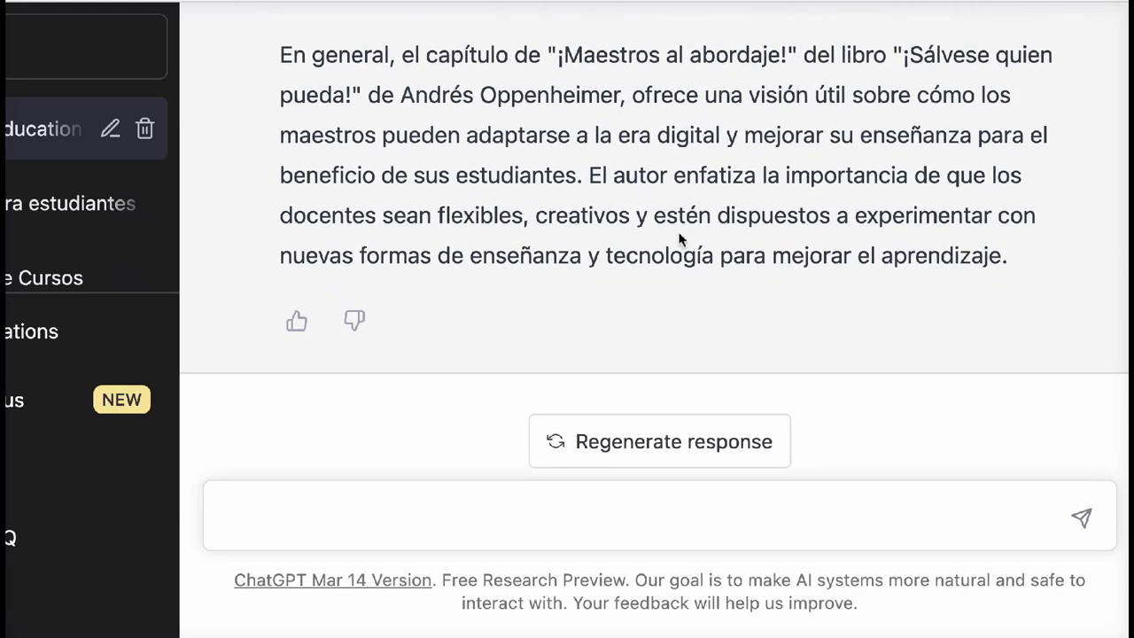
{"action": "scroll", "coordinate": [680, 234], "scroll_direction": "up", "scroll_amount": 5}
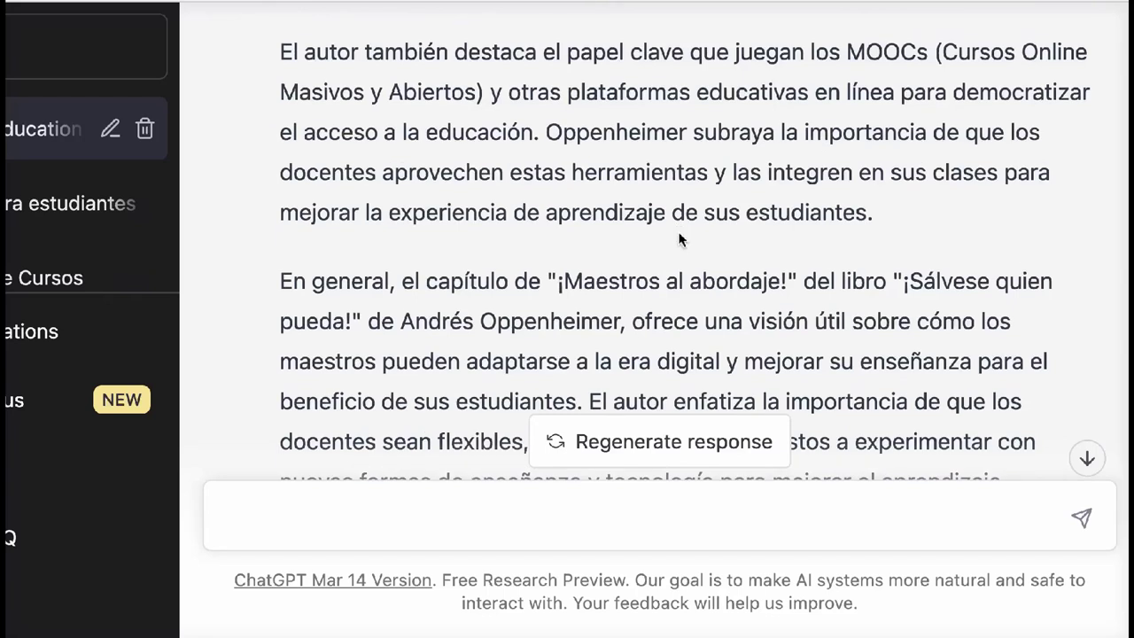
- Insert the copied chapter prompt in the message box and append ". Presenta la lista en 5 viñetas"
{"action": "left_click", "coordinate": [472, 506]}
{"action": "key", "text": "ctrl+v"}
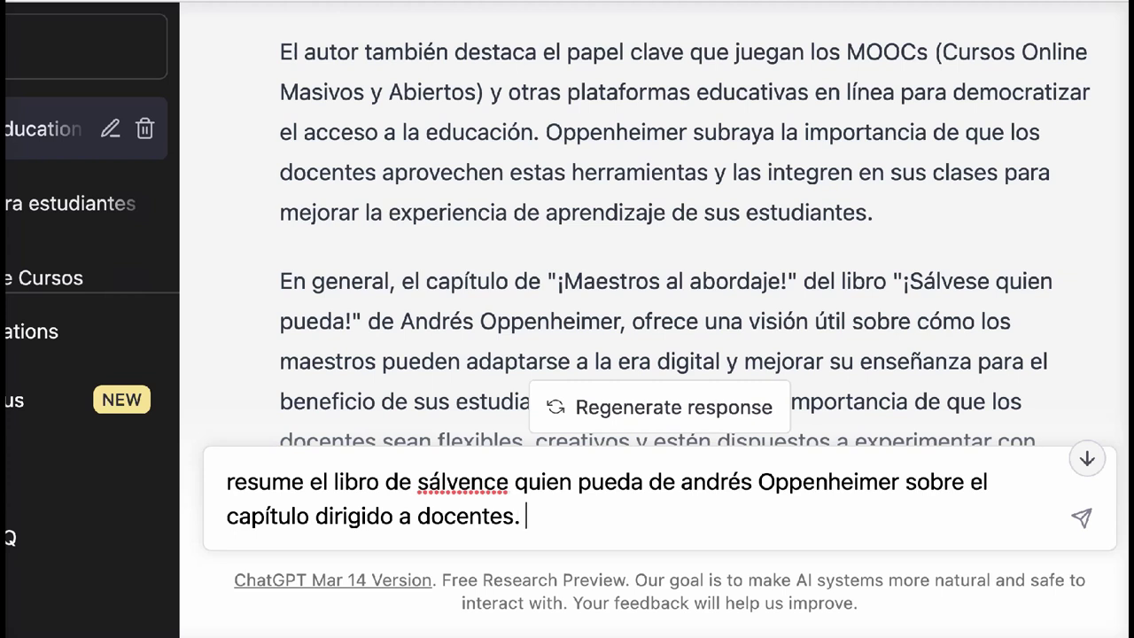
{"action": "type", "text": "Presenta "}
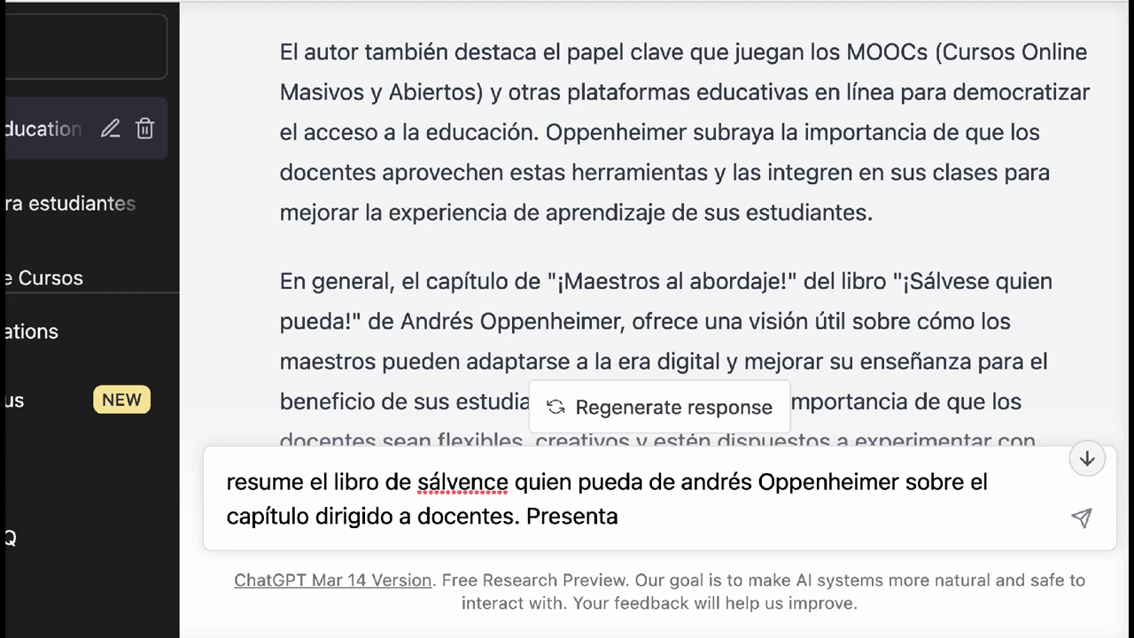
{"action": "type", "text": "5 vieñtas"}
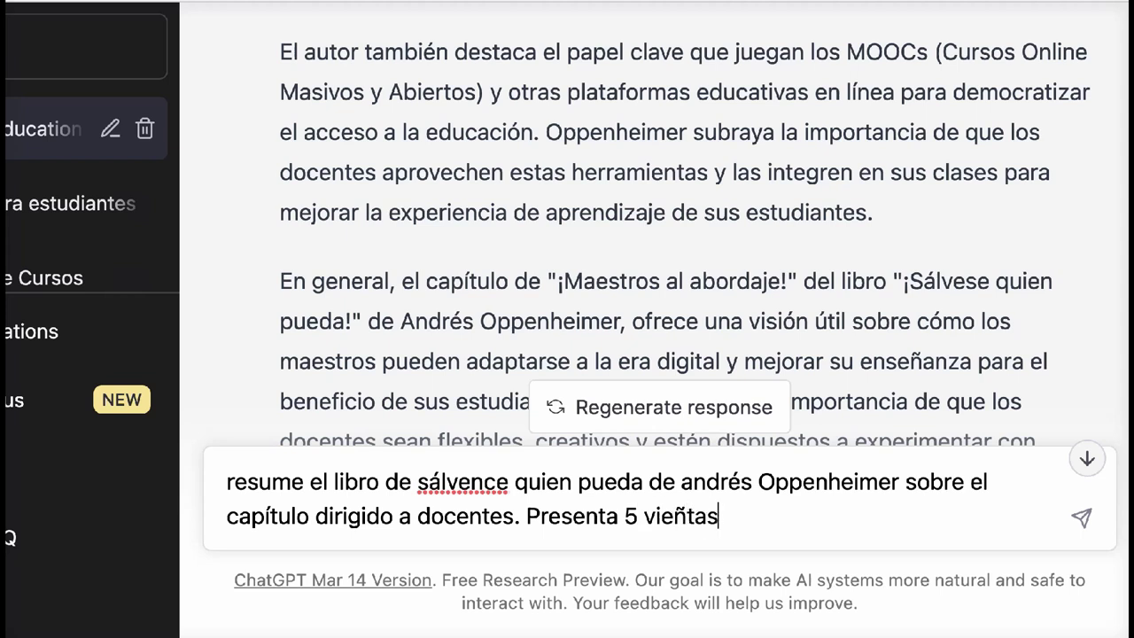
{"action": "key", "text": "BackSpace"}
{"action": "key", "text": "BackSpace"}
{"action": "key", "text": "BackSpace"}
{"action": "key", "text": "BackSpace"}
{"action": "key", "text": "BackSpace"}
{"action": "key", "text": "BackSpace"}
{"action": "type", "text": "ñe"}
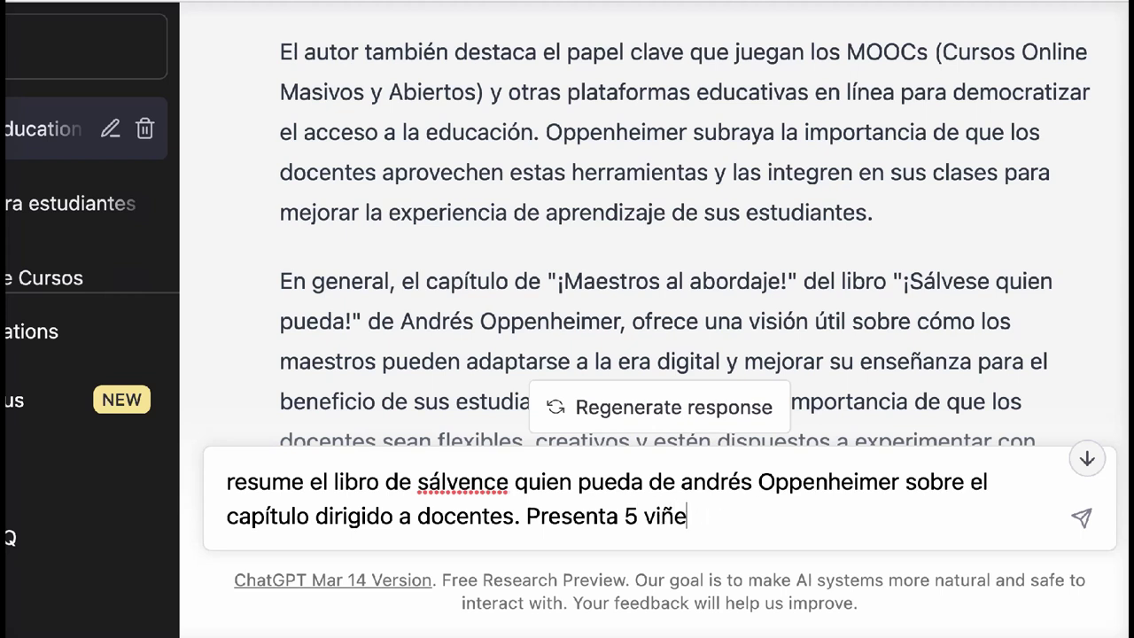
{"action": "key", "text": "BackSpace"}
{"action": "key", "text": "BackSpace"}
{"action": "key", "text": "BackSpace"}
{"action": "key", "text": "BackSpace"}
{"action": "type", "text": "la lista"}
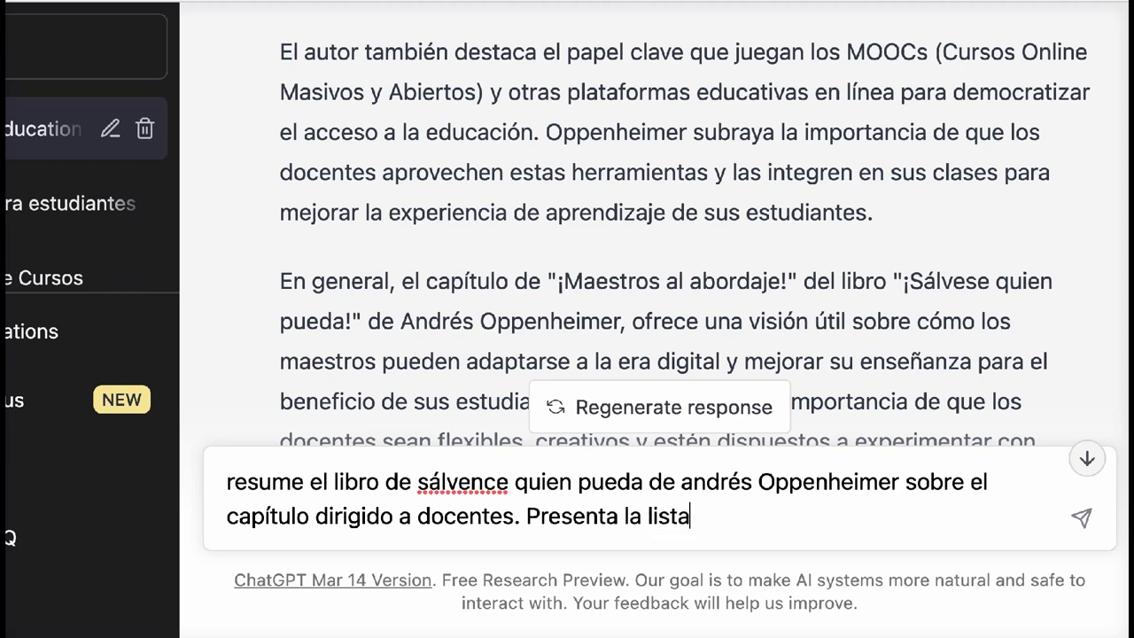
{"action": "type", "text": " en 5 viñetas"}
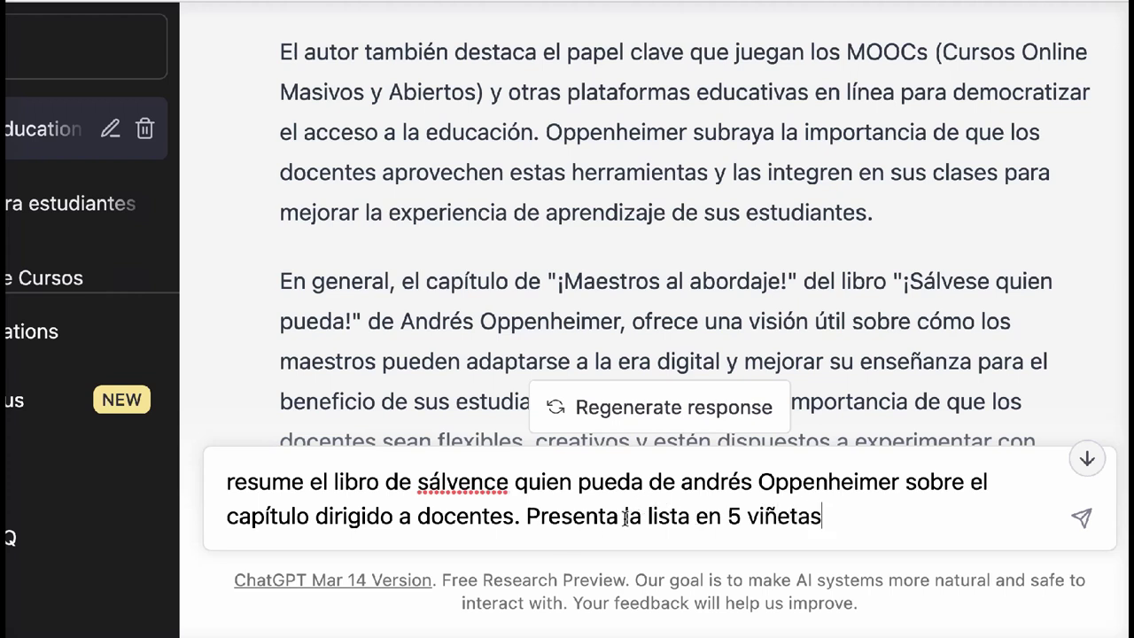
- Remove "la lista" so the prompt ends in "Presenta en 5 viñetas", then copy the whole prompt and submit it
{"action": "left_click_drag", "start_coordinate": [624, 517], "coordinate": [700, 519]}
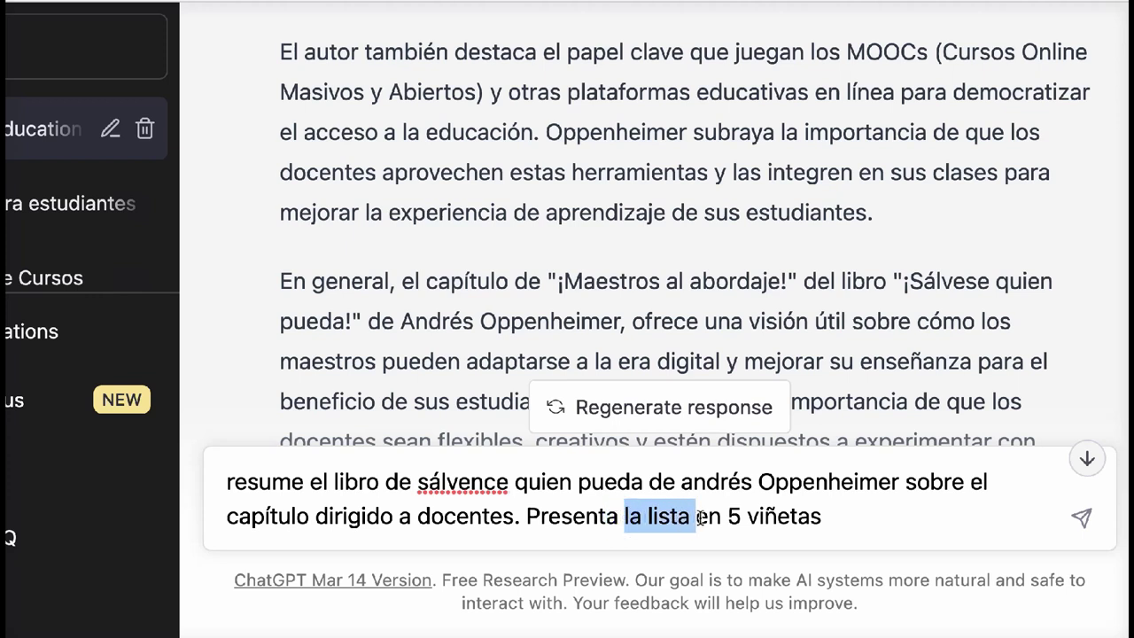
{"action": "key", "text": "BackSpace"}
{"action": "left_click", "coordinate": [788, 503]}
{"action": "key", "text": "ctrl+a"}
{"action": "key", "text": "ctrl+c"}
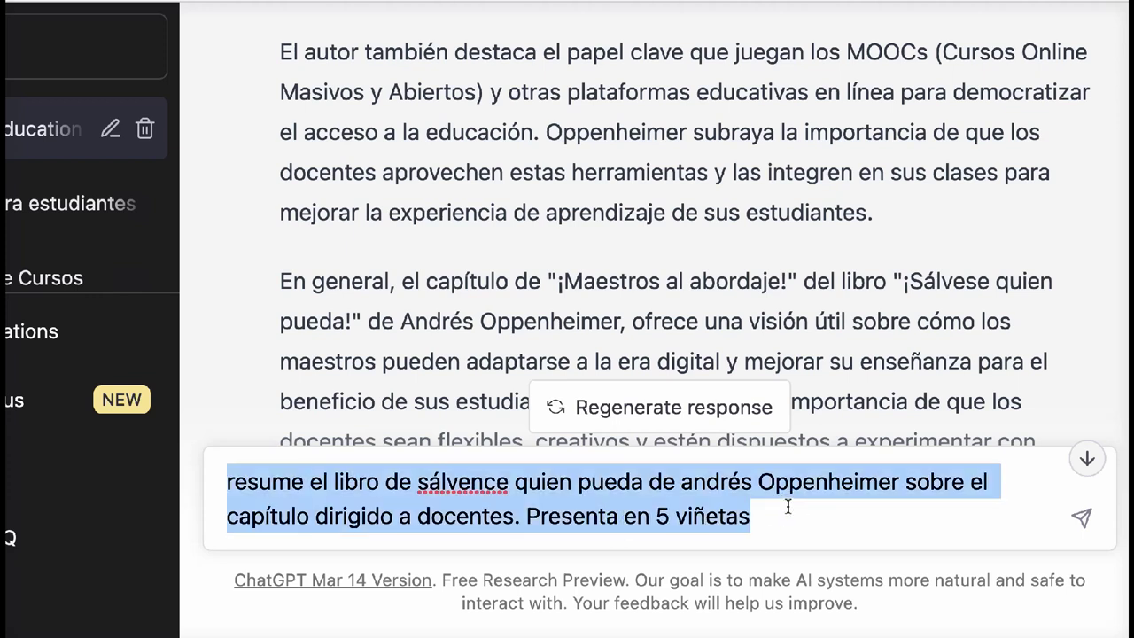
{"action": "key", "text": "Return"}
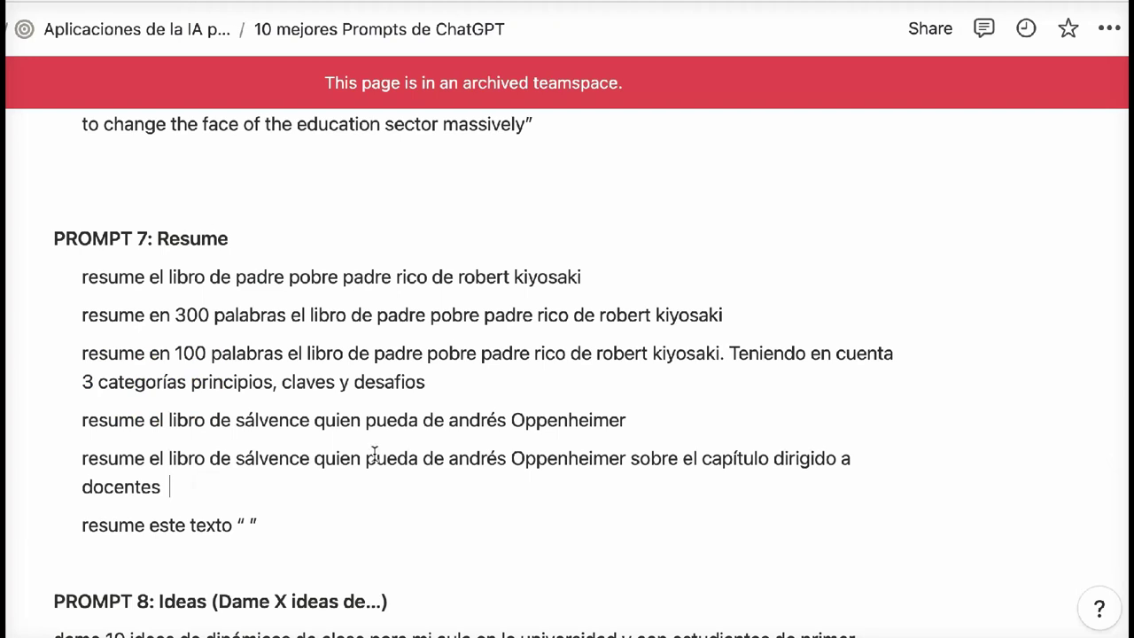
- In Notion, add a line below the chapter-for-teachers prompt containing the copied version ending in "Presenta en 5 viñetas"
{"action": "key", "text": "Return"}
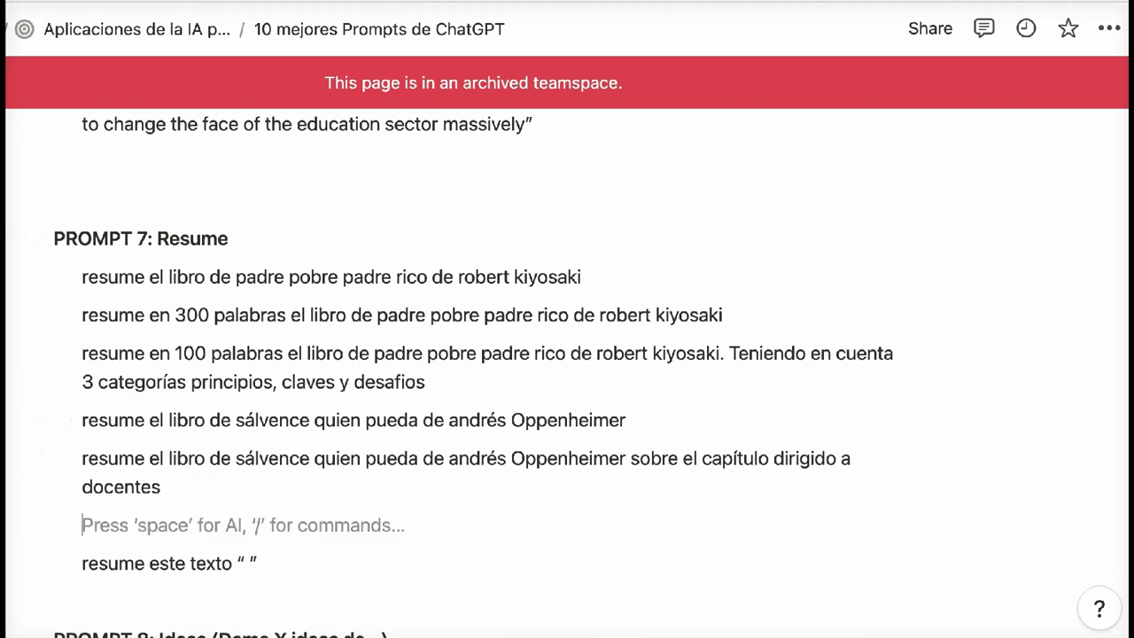
{"action": "key", "text": "ctrl+v"}
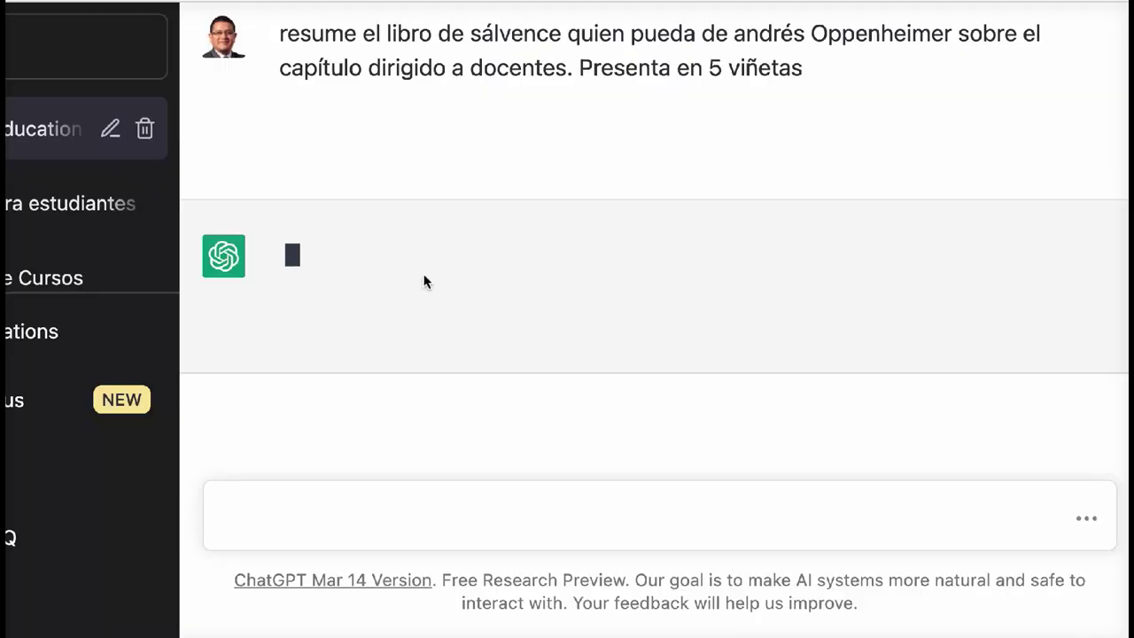
- Compare the prompt ending in "Presenta en 5 viñetas" and its emerging answer with the earlier paragraph-style summary of the chapter
{"action": "scroll", "coordinate": [423, 281], "scroll_direction": "up", "scroll_amount": 1}
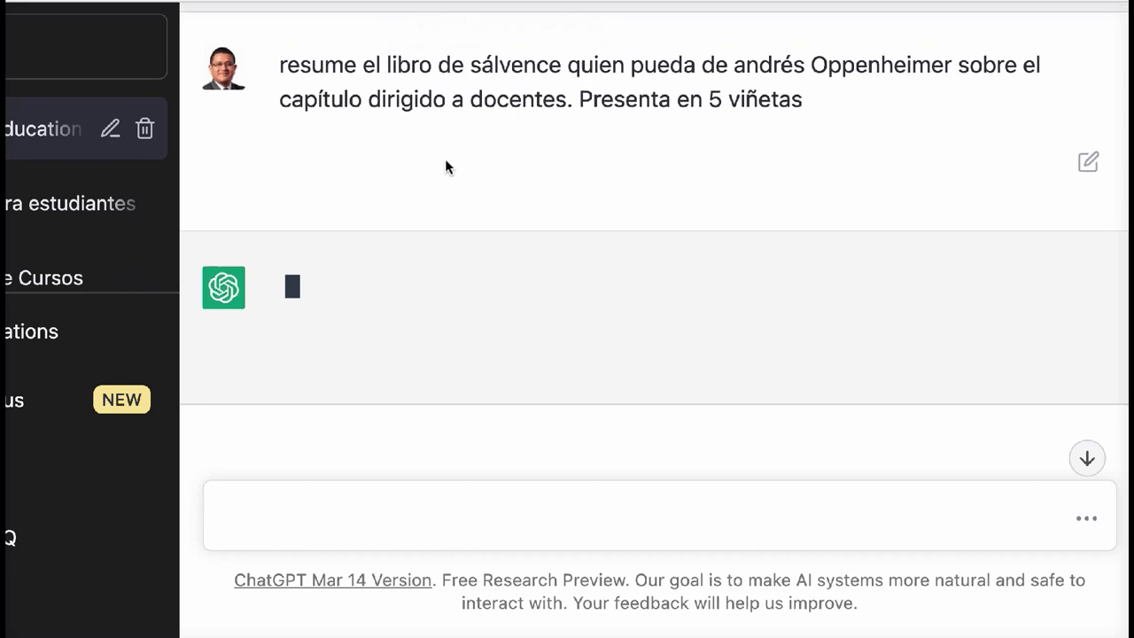
{"action": "scroll", "coordinate": [446, 162], "scroll_direction": "up", "scroll_amount": 1}
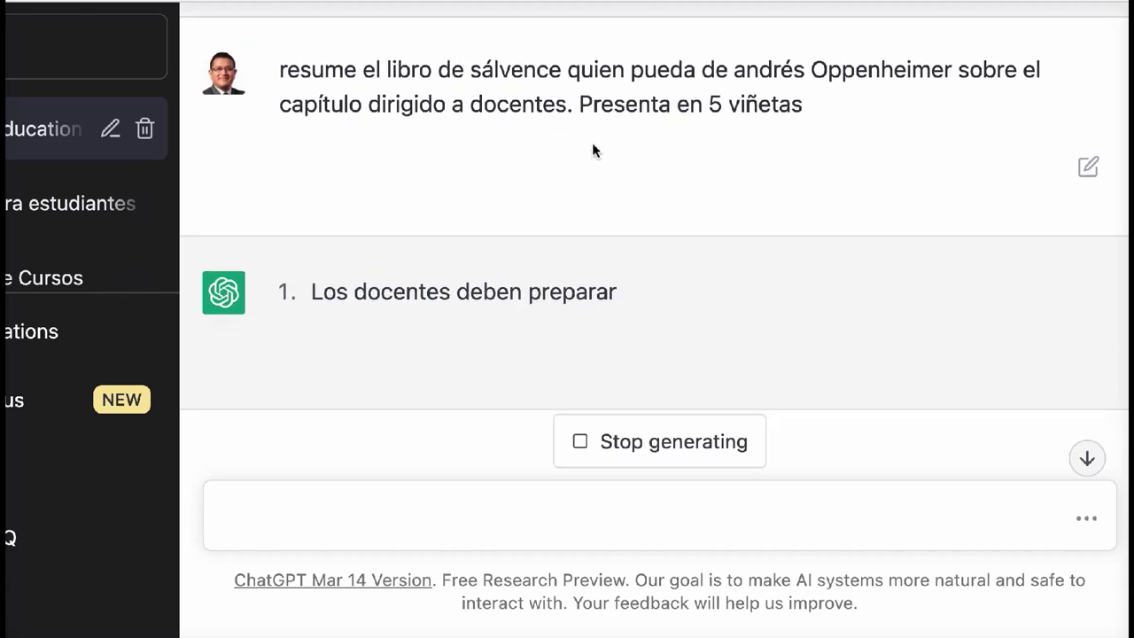
{"action": "left_click_drag", "start_coordinate": [580, 130], "coordinate": [810, 142]}
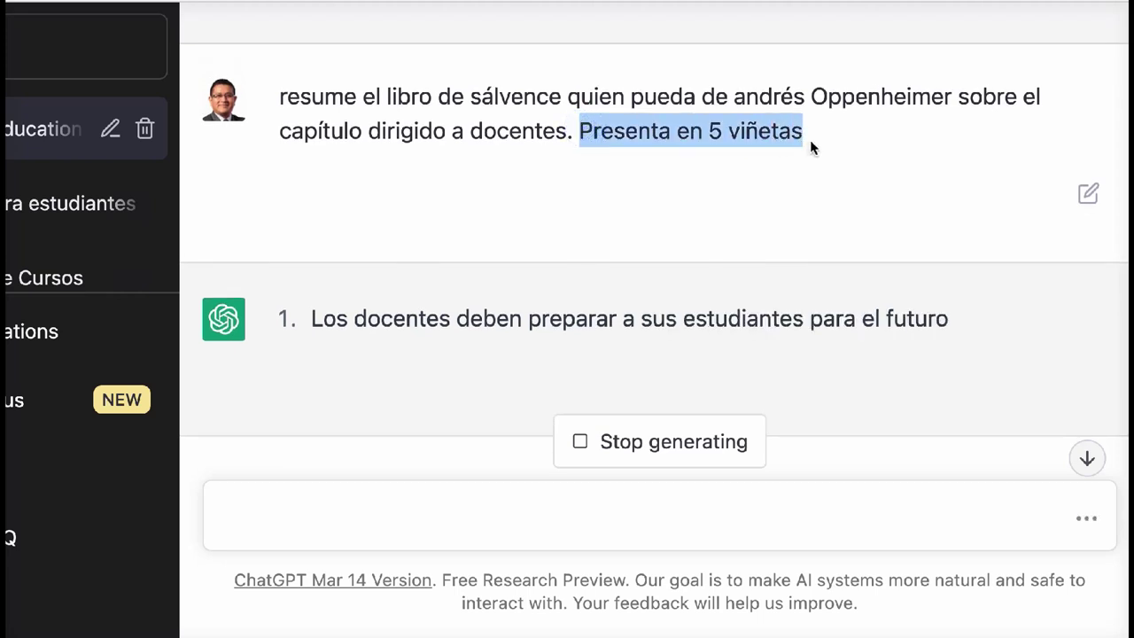
{"action": "scroll", "coordinate": [810, 142], "scroll_direction": "down", "scroll_amount": 2}
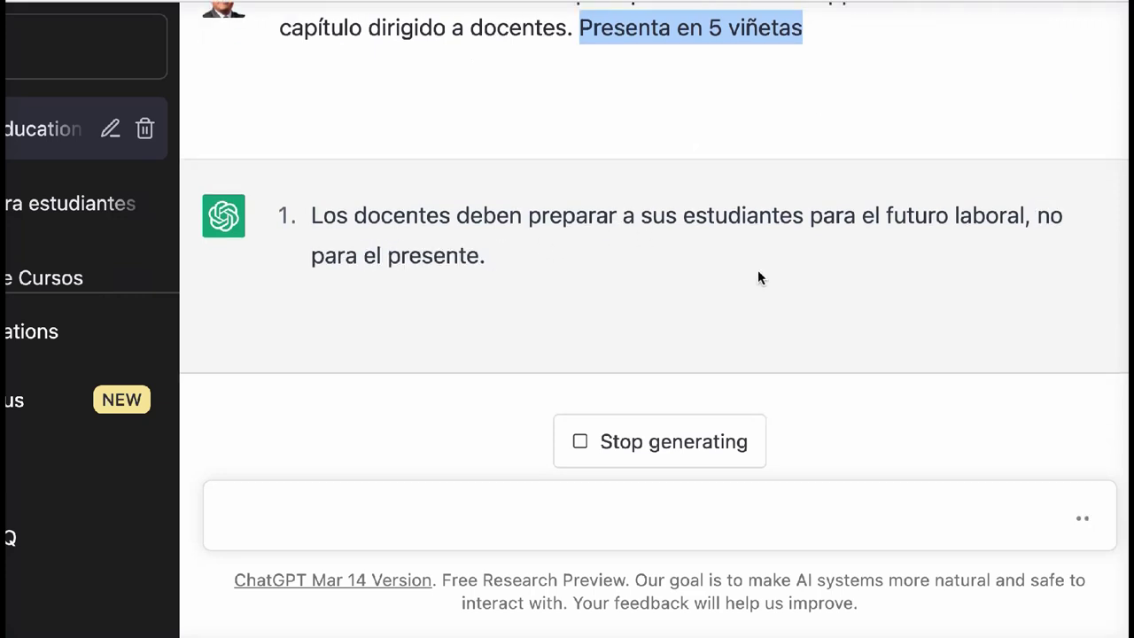
{"action": "scroll", "coordinate": [757, 271], "scroll_direction": "up", "scroll_amount": 8}
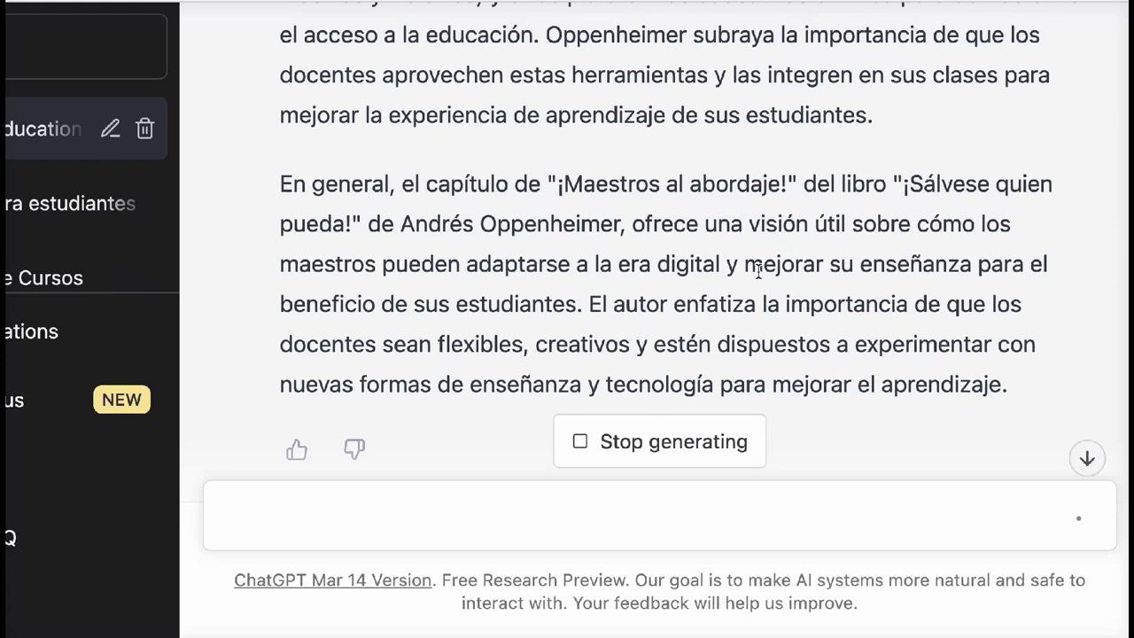
{"action": "scroll", "coordinate": [757, 271], "scroll_direction": "up", "scroll_amount": 4}
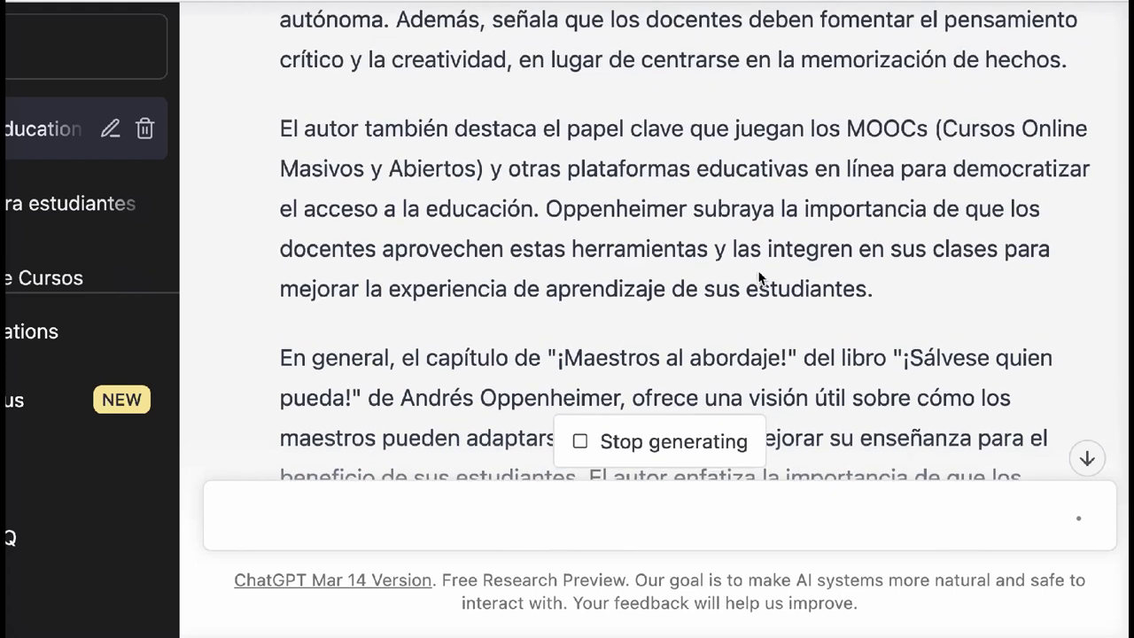
{"action": "scroll", "coordinate": [757, 271], "scroll_direction": "up", "scroll_amount": 2}
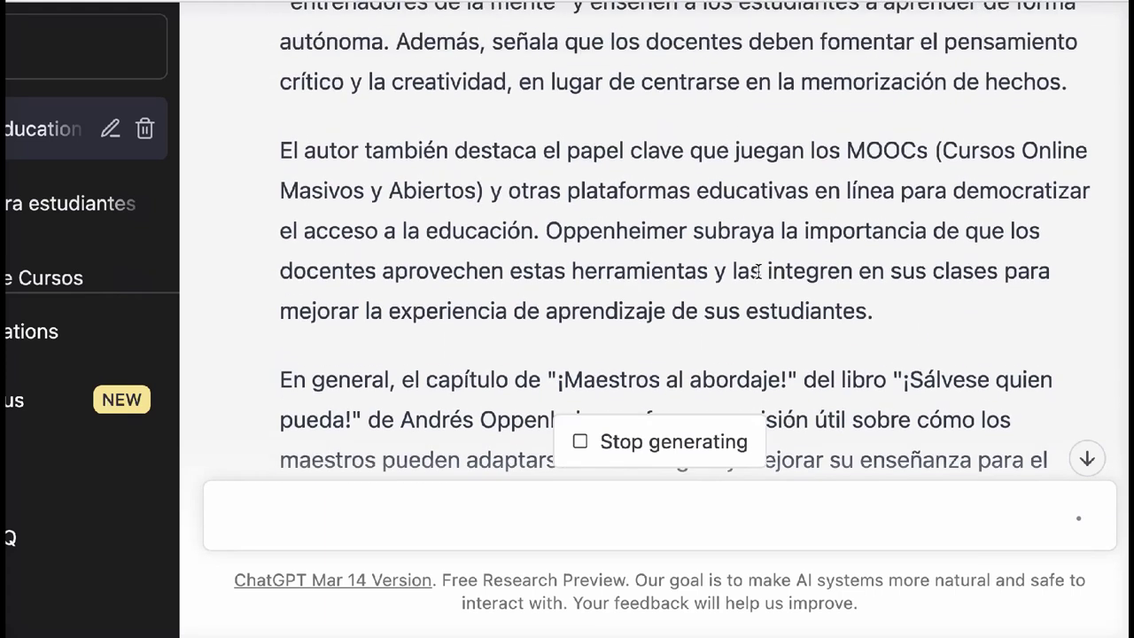
{"action": "scroll", "coordinate": [758, 272], "scroll_direction": "up", "scroll_amount": 1}
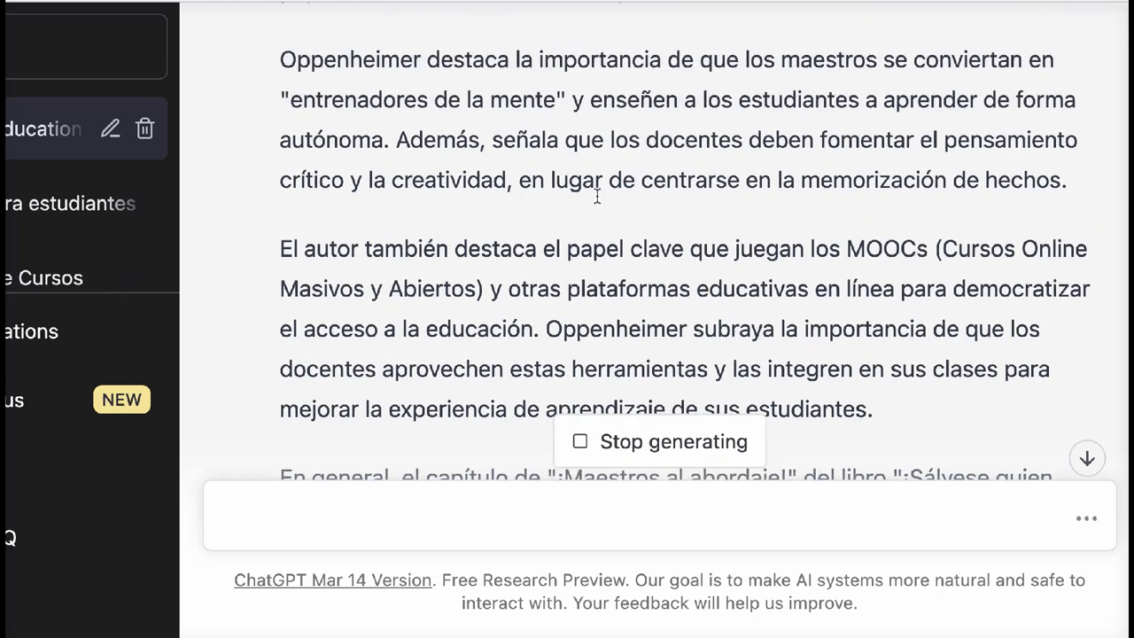
{"action": "scroll", "coordinate": [607, 235], "scroll_direction": "down", "scroll_amount": 1}
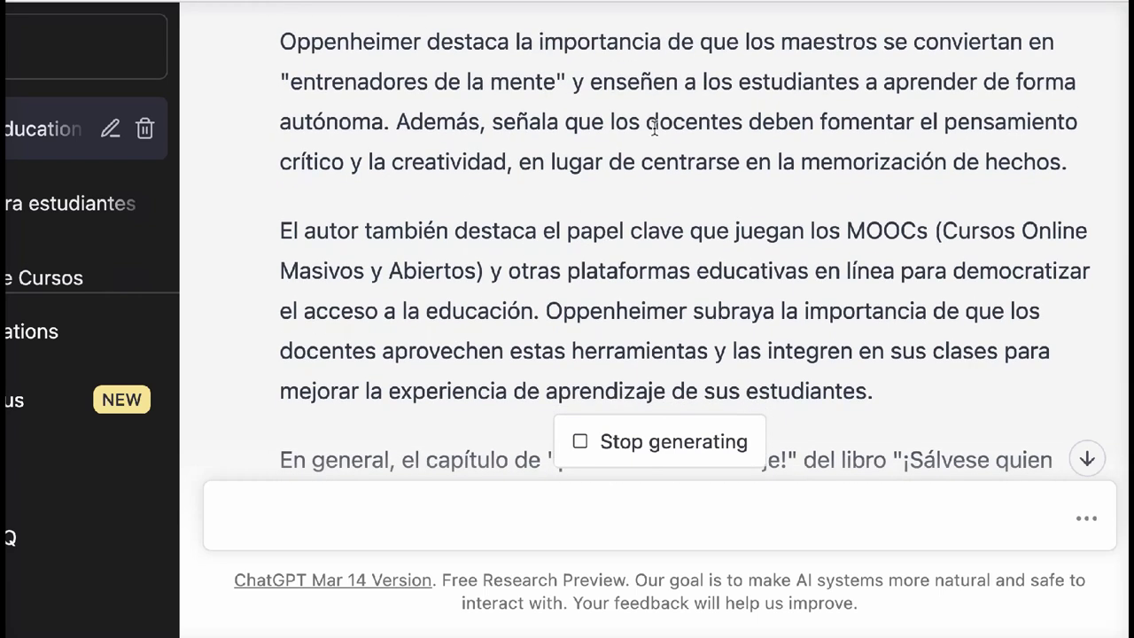
{"action": "scroll", "coordinate": [857, 193], "scroll_direction": "down", "scroll_amount": 10}
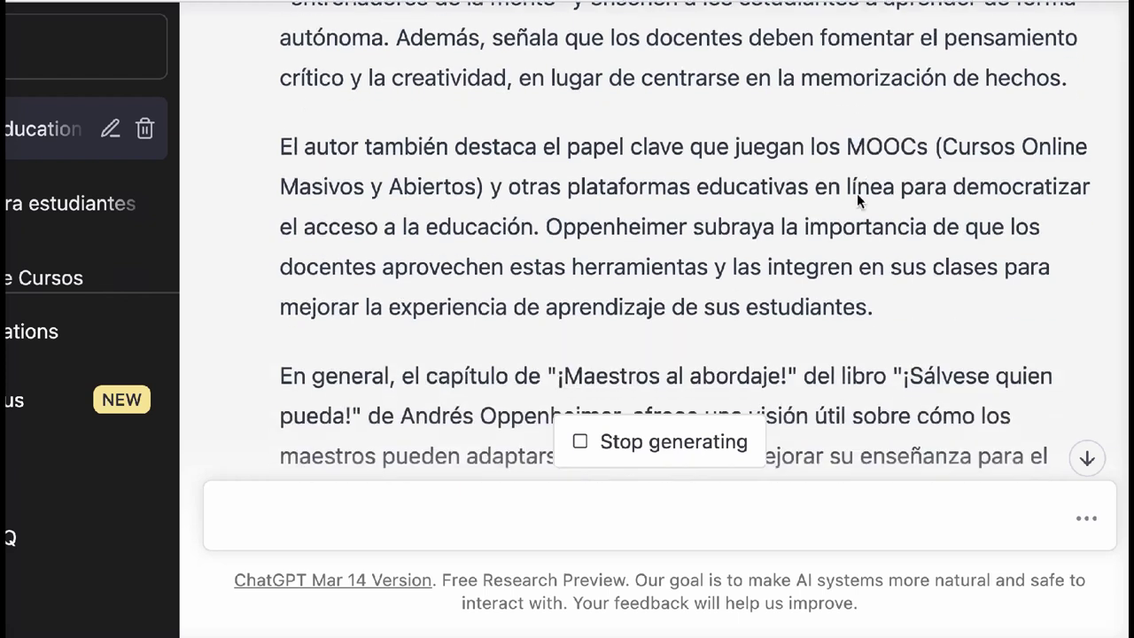
{"action": "scroll", "coordinate": [857, 193], "scroll_direction": "down", "scroll_amount": 4}
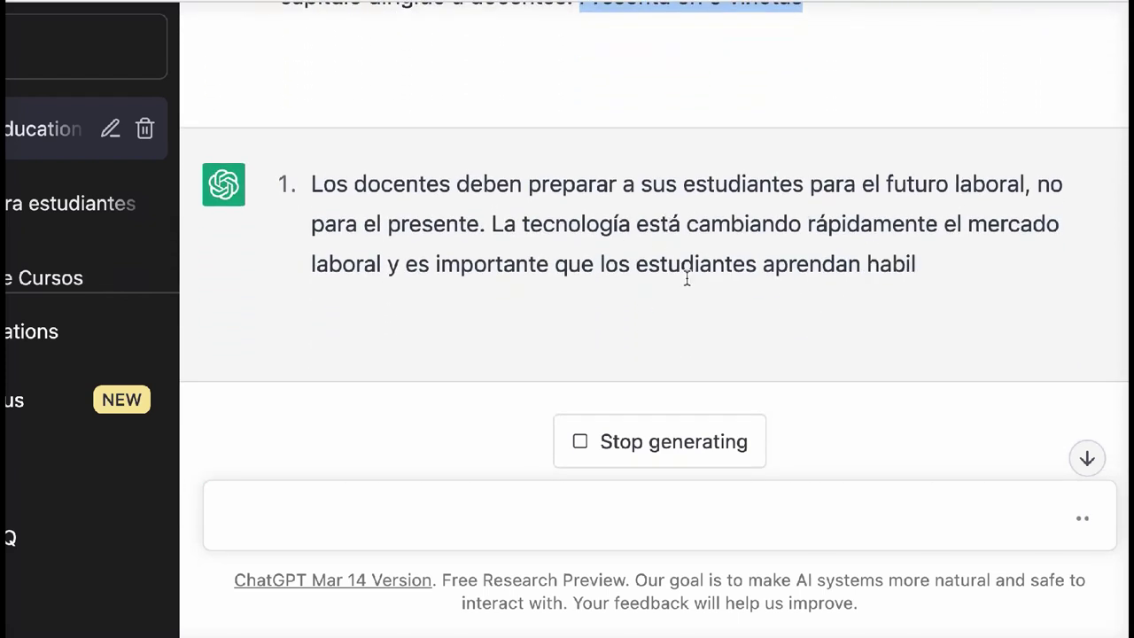
{"action": "scroll", "coordinate": [694, 288], "scroll_direction": "up", "scroll_amount": 2}
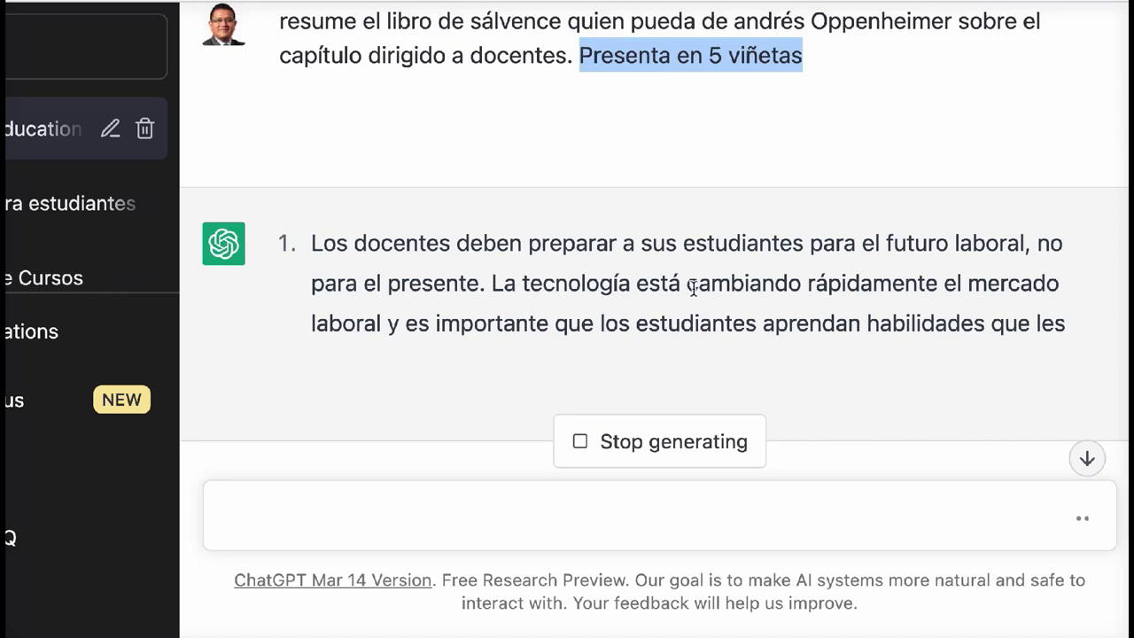
{"action": "left_click", "coordinate": [817, 105]}
{"action": "left_click", "coordinate": [822, 55]}
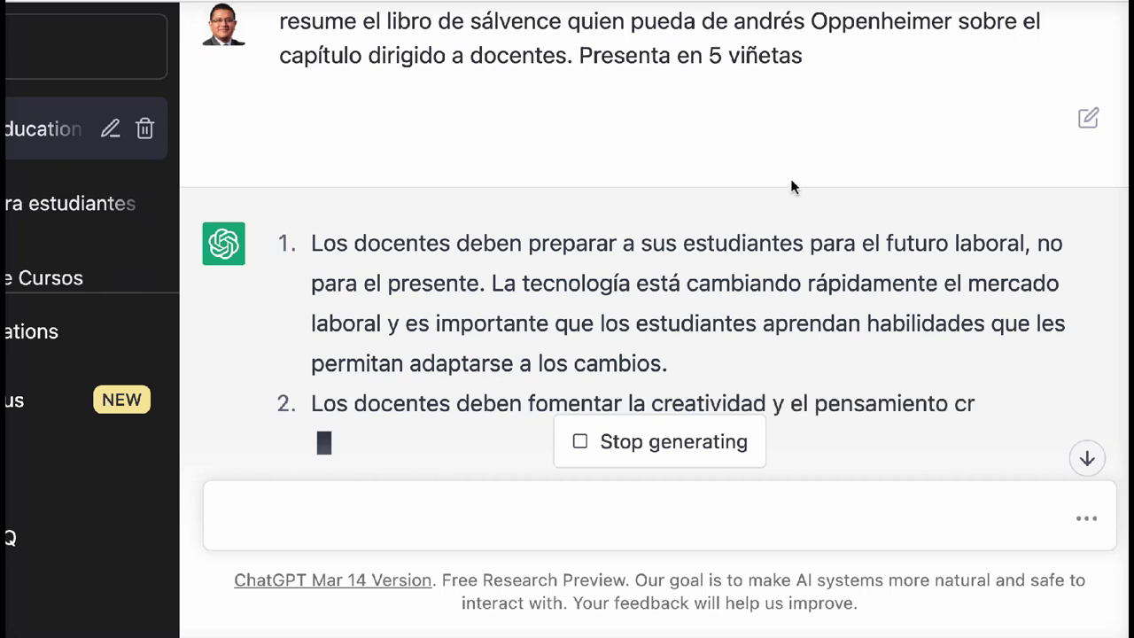
- Examine the numbered answer for teachers from its first to its fifth point, checking it against "5 viñetas" in the prompt
{"action": "scroll", "coordinate": [793, 186], "scroll_direction": "down", "scroll_amount": 4}
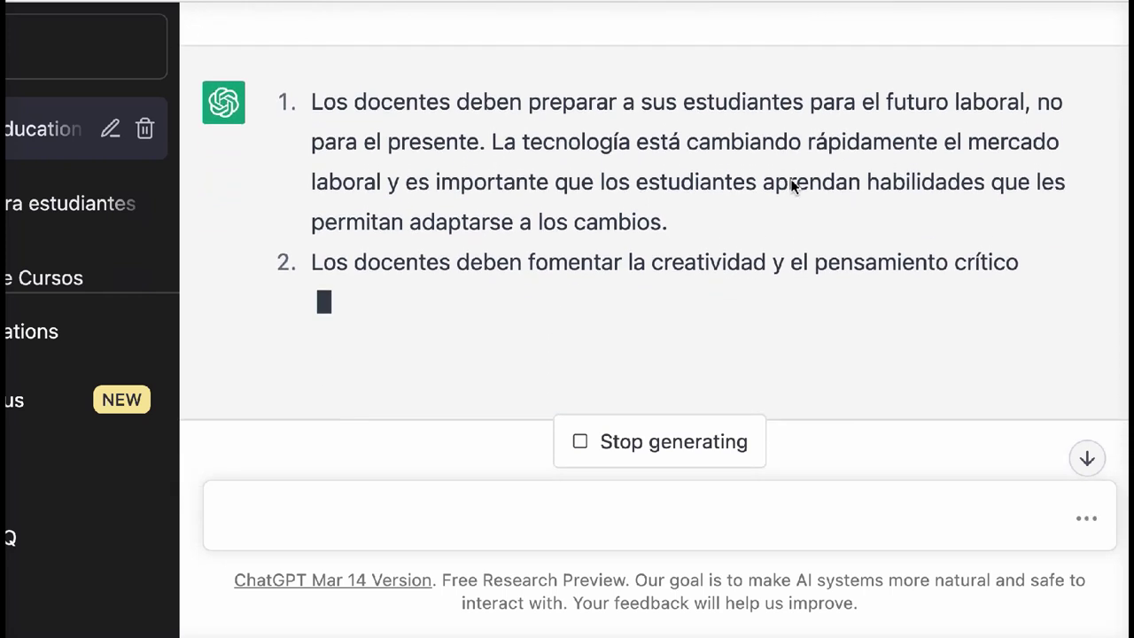
{"action": "scroll", "coordinate": [793, 186], "scroll_direction": "up", "scroll_amount": 3}
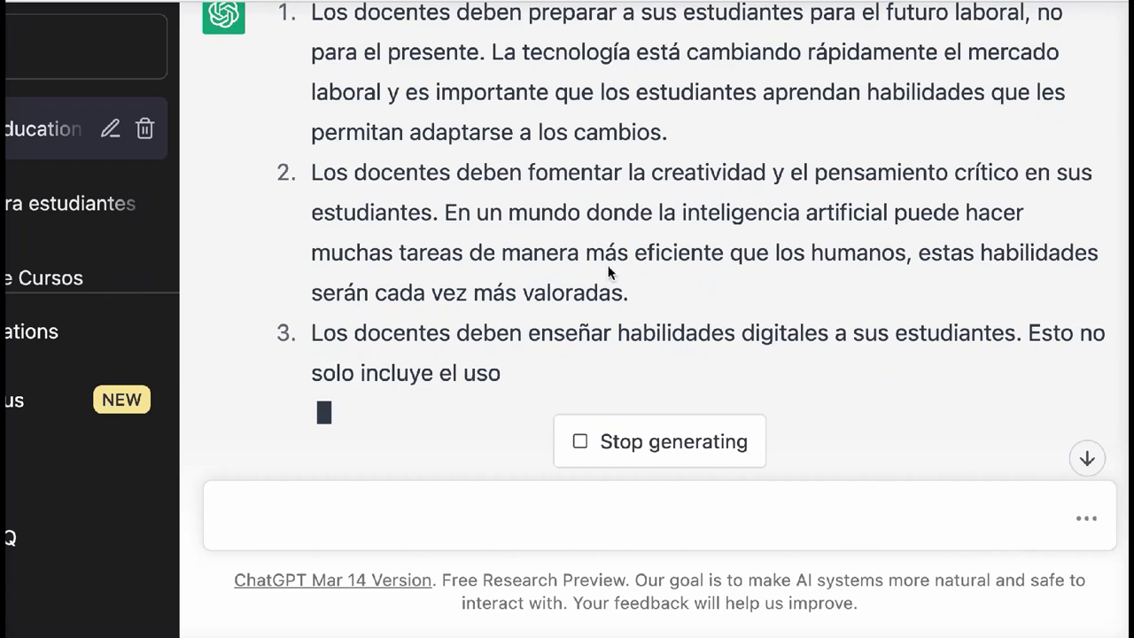
{"action": "scroll", "coordinate": [608, 272], "scroll_direction": "up", "scroll_amount": 4}
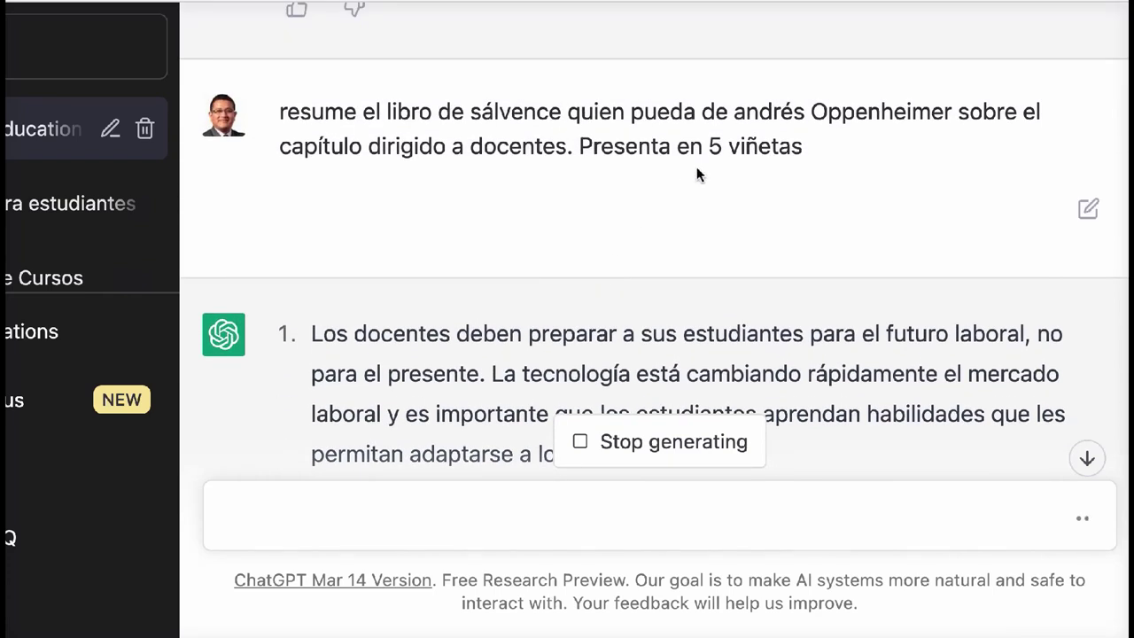
{"action": "left_click_drag", "start_coordinate": [752, 147], "coordinate": [798, 149]}
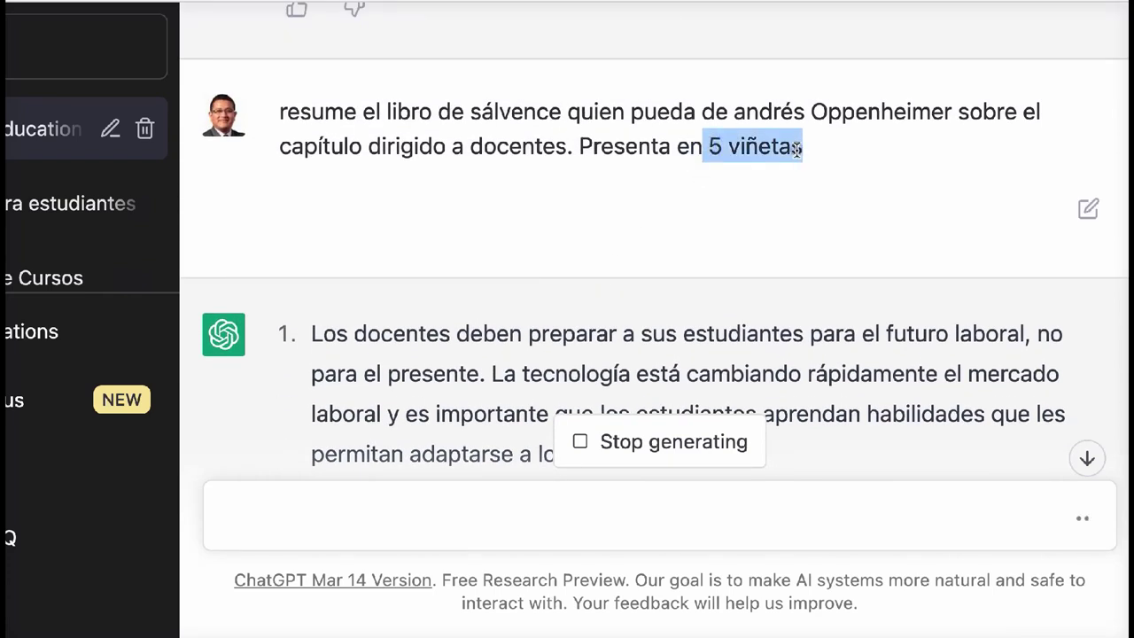
{"action": "left_click", "coordinate": [798, 149]}
{"action": "left_click_drag", "start_coordinate": [709, 145], "coordinate": [796, 142]}
{"action": "left_click", "coordinate": [819, 153]}
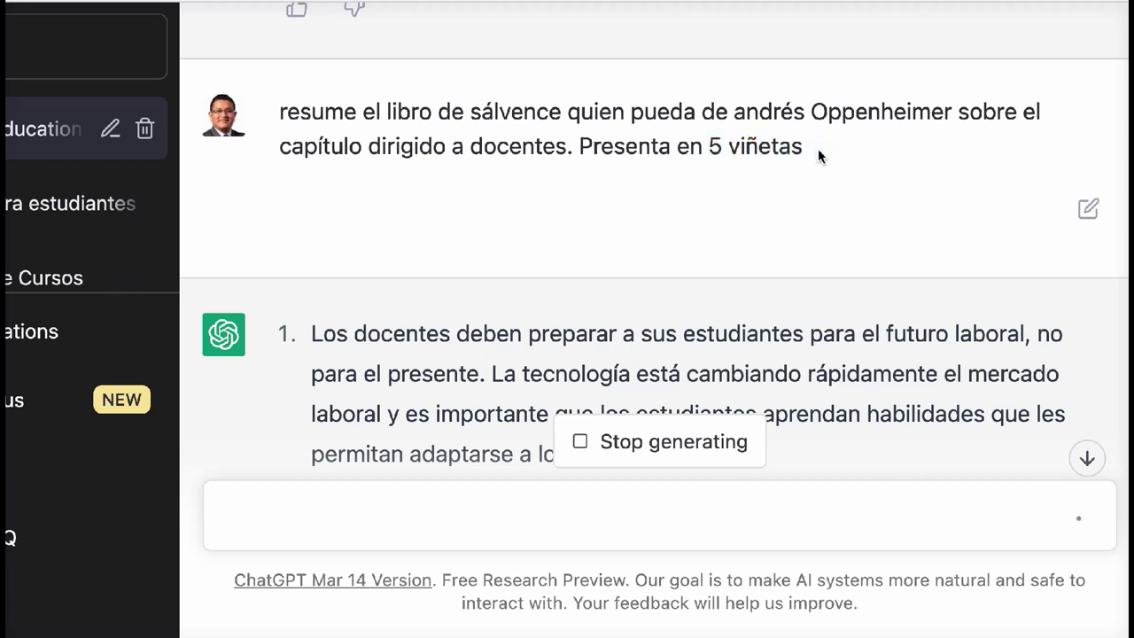
{"action": "scroll", "coordinate": [784, 208], "scroll_direction": "down", "scroll_amount": 6}
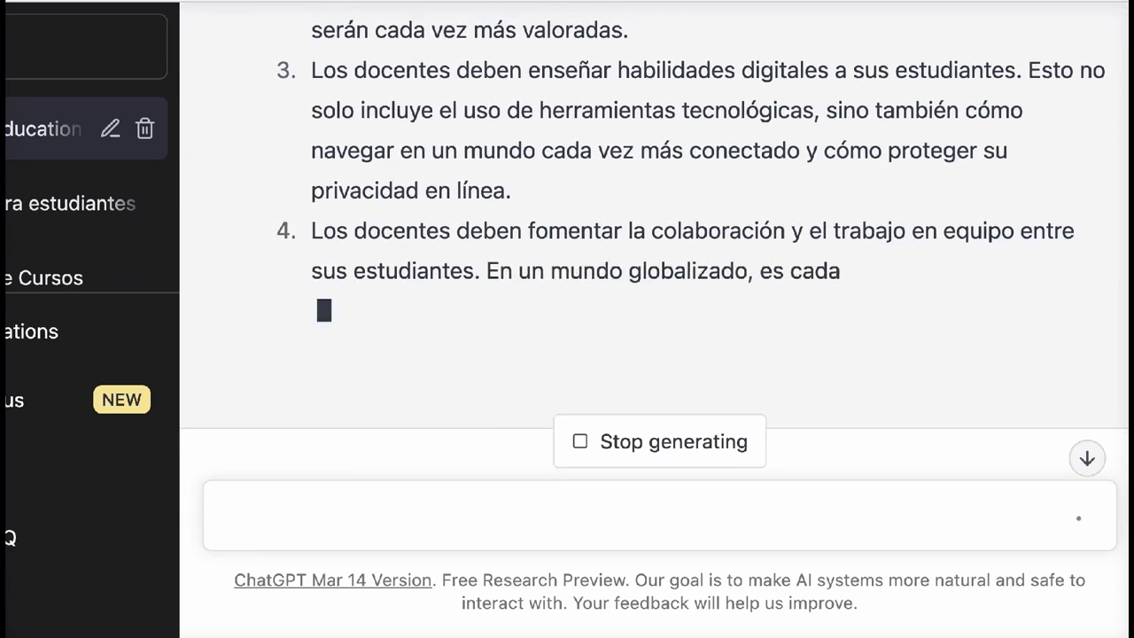
{"action": "scroll", "coordinate": [472, 399], "scroll_direction": "up", "scroll_amount": 7}
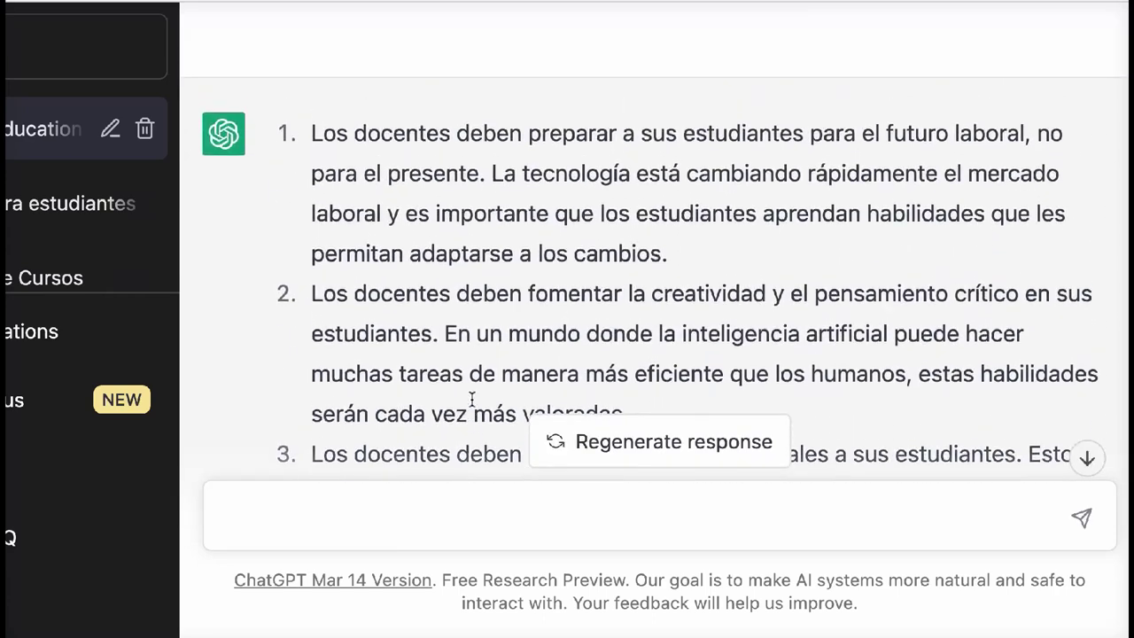
{"action": "scroll", "coordinate": [473, 399], "scroll_direction": "up", "scroll_amount": 2}
{"action": "scroll", "coordinate": [472, 400], "scroll_direction": "down", "scroll_amount": 9}
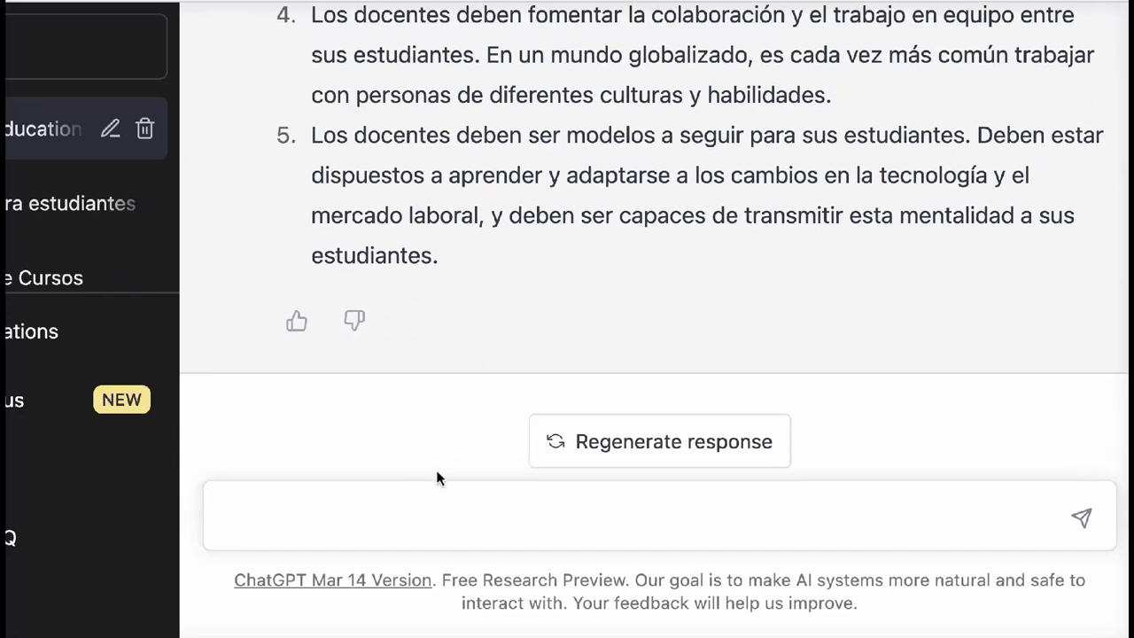
- Submit the prompt "resume este texto" followed by the copied scientific-article advice text, starting at CONSEJO 1, enclosed in quotation marks
{"action": "left_click", "coordinate": [425, 517]}
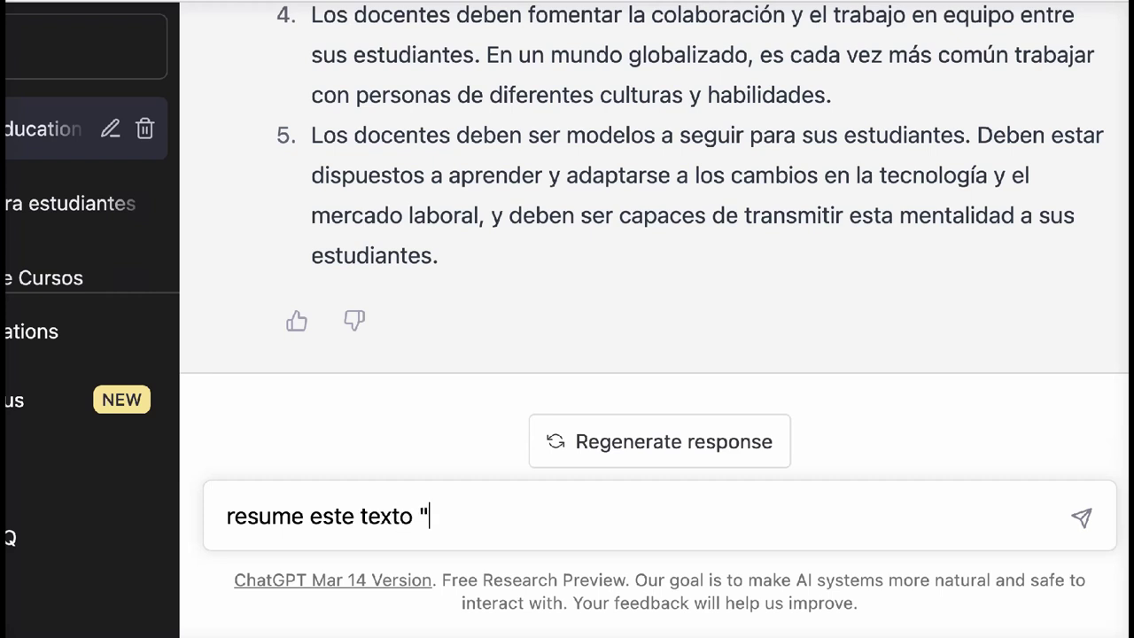
{"action": "key", "text": "ctrl+v"}
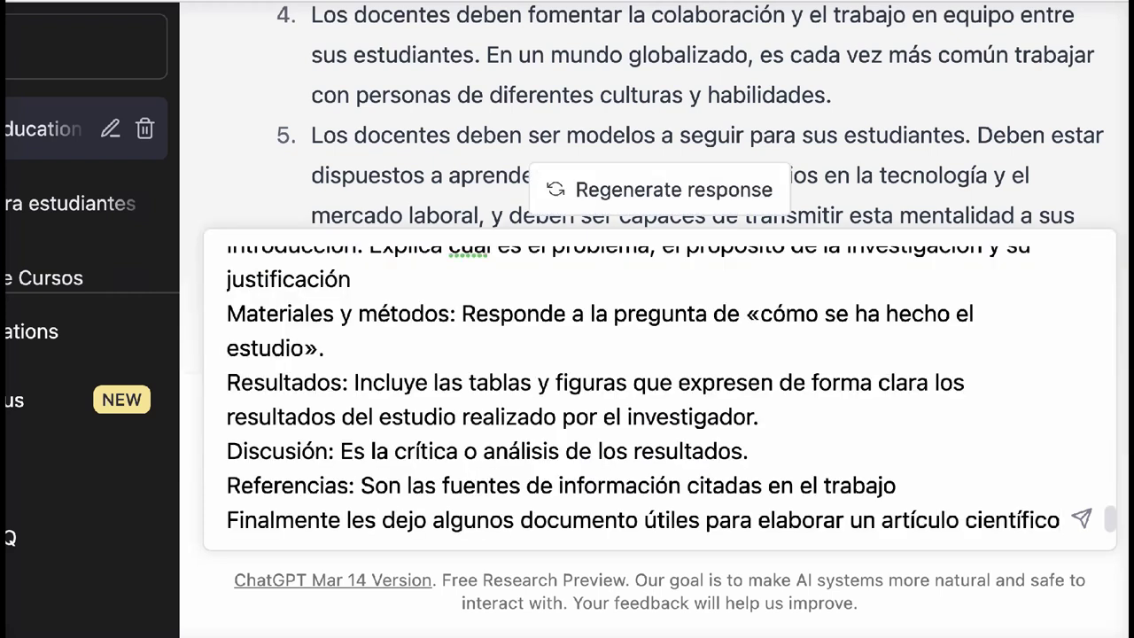
{"action": "type", "text": "\""}
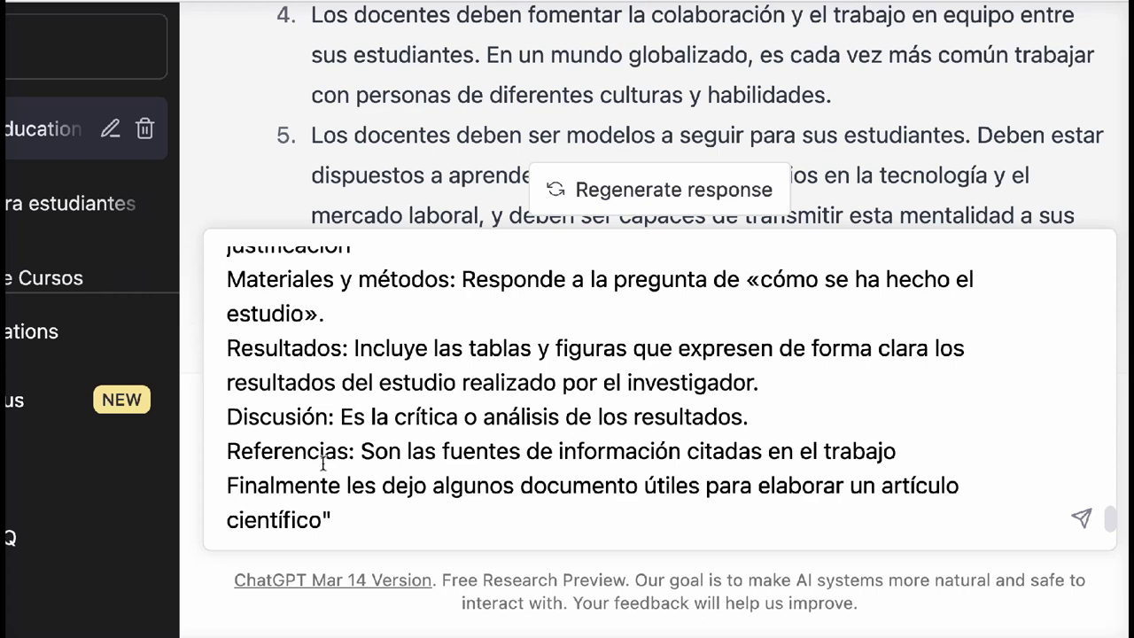
{"action": "scroll", "coordinate": [323, 466], "scroll_direction": "up", "scroll_amount": 5}
{"action": "scroll", "coordinate": [333, 441], "scroll_direction": "down", "scroll_amount": 5}
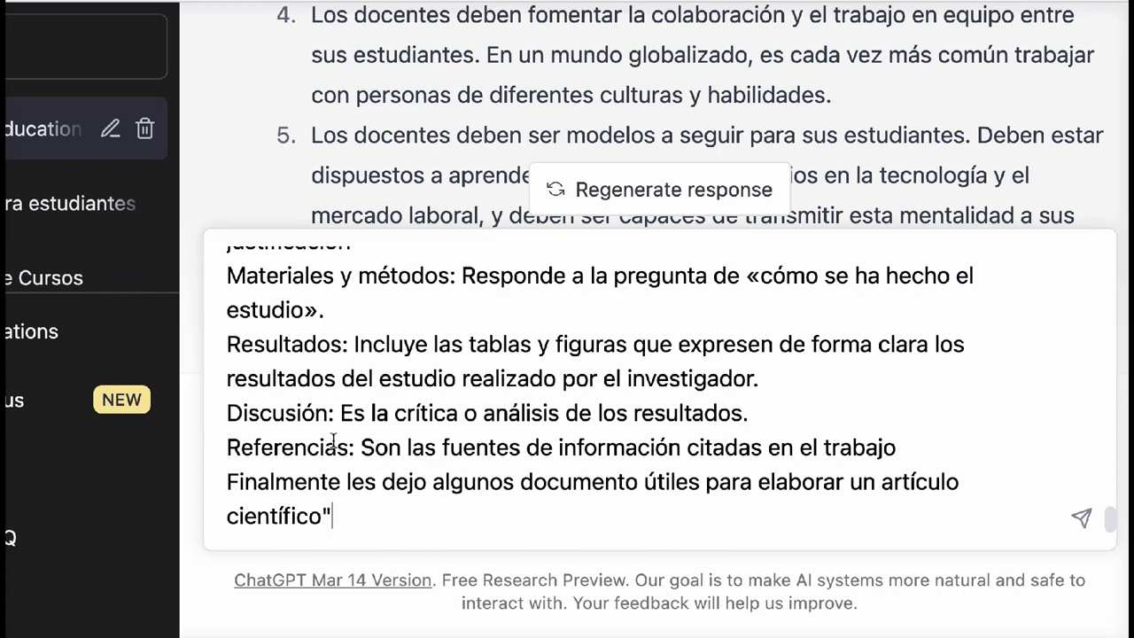
{"action": "left_click", "coordinate": [1082, 523]}
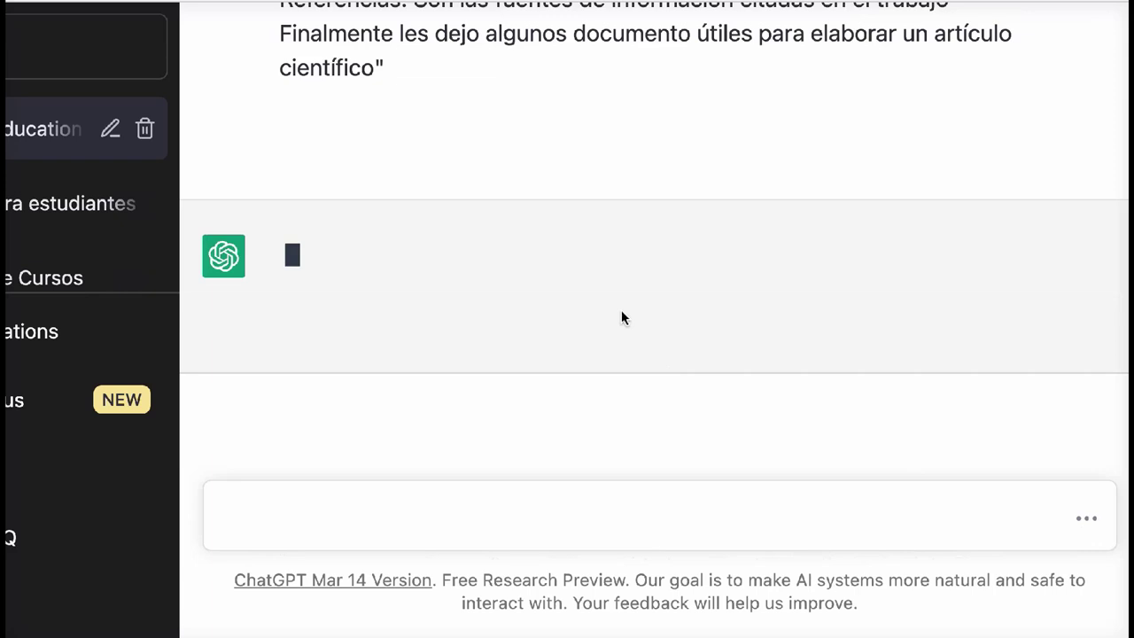
- Examine the submitted advice text from CONSEJO 1 through CONSEJO 5 and the opening of its answer
{"action": "scroll", "coordinate": [621, 318], "scroll_direction": "up", "scroll_amount": 15}
{"action": "scroll", "coordinate": [621, 318], "scroll_direction": "up", "scroll_amount": 15}
{"action": "scroll", "coordinate": [621, 317], "scroll_direction": "up", "scroll_amount": 15}
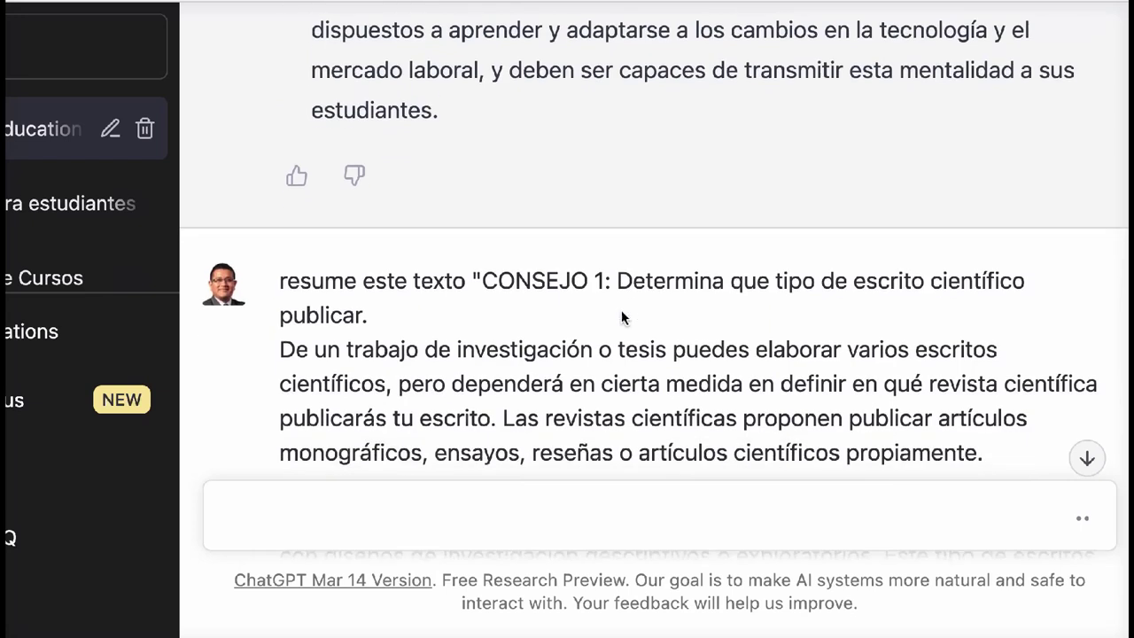
{"action": "scroll", "coordinate": [621, 317], "scroll_direction": "down", "scroll_amount": 1}
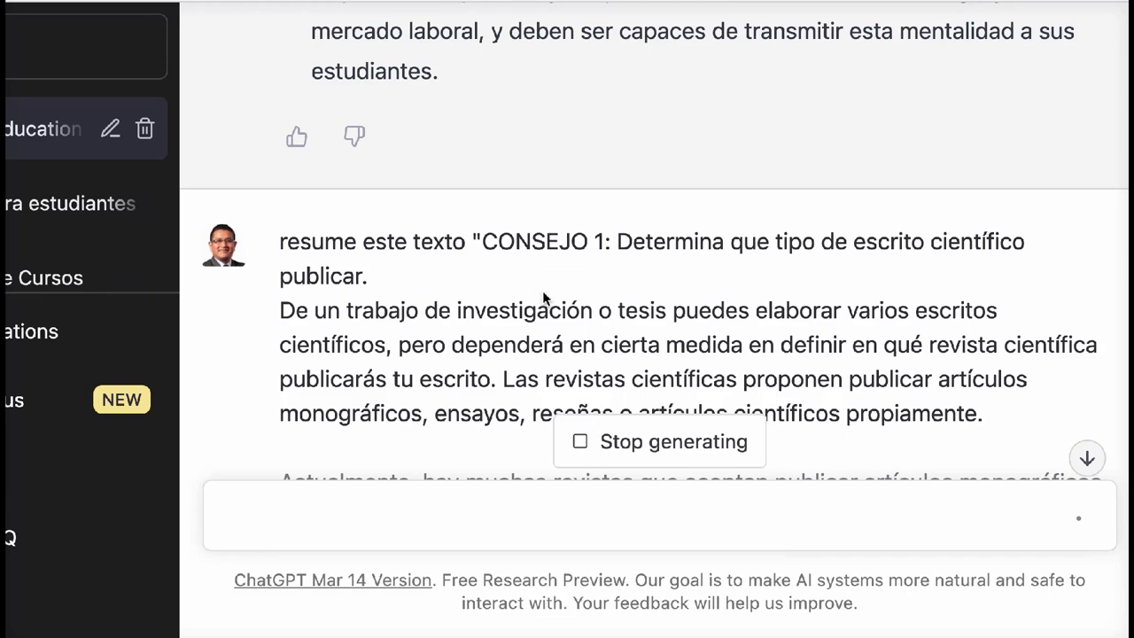
{"action": "scroll", "coordinate": [542, 290], "scroll_direction": "down", "scroll_amount": 6}
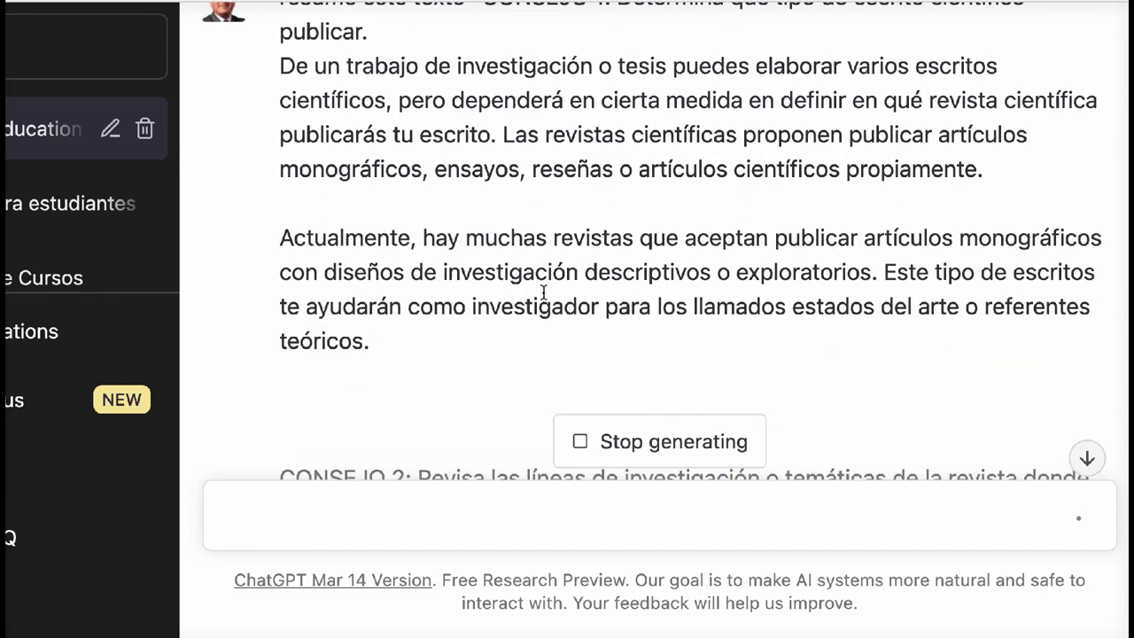
{"action": "scroll", "coordinate": [543, 291], "scroll_direction": "up", "scroll_amount": 2}
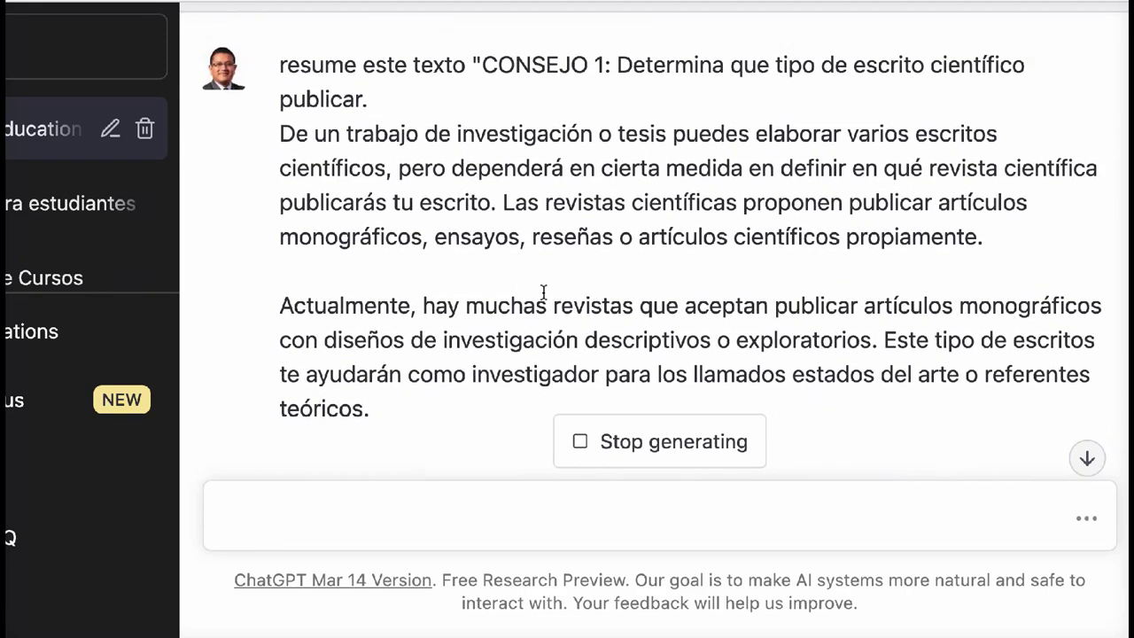
{"action": "scroll", "coordinate": [543, 290], "scroll_direction": "down", "scroll_amount": 15}
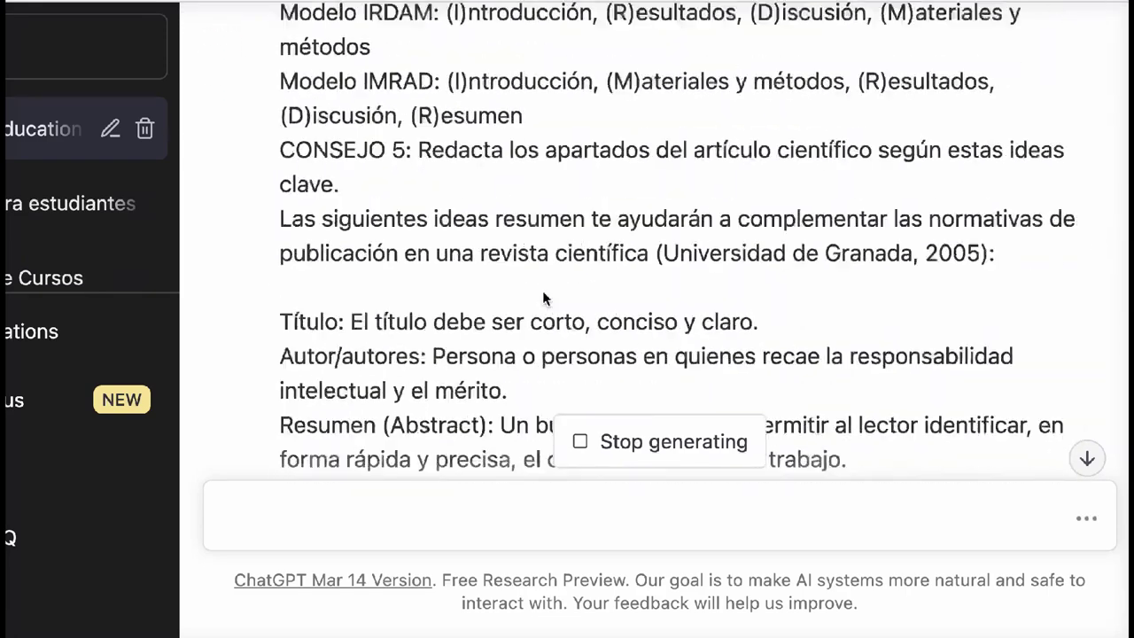
{"action": "scroll", "coordinate": [542, 290], "scroll_direction": "down", "scroll_amount": 10}
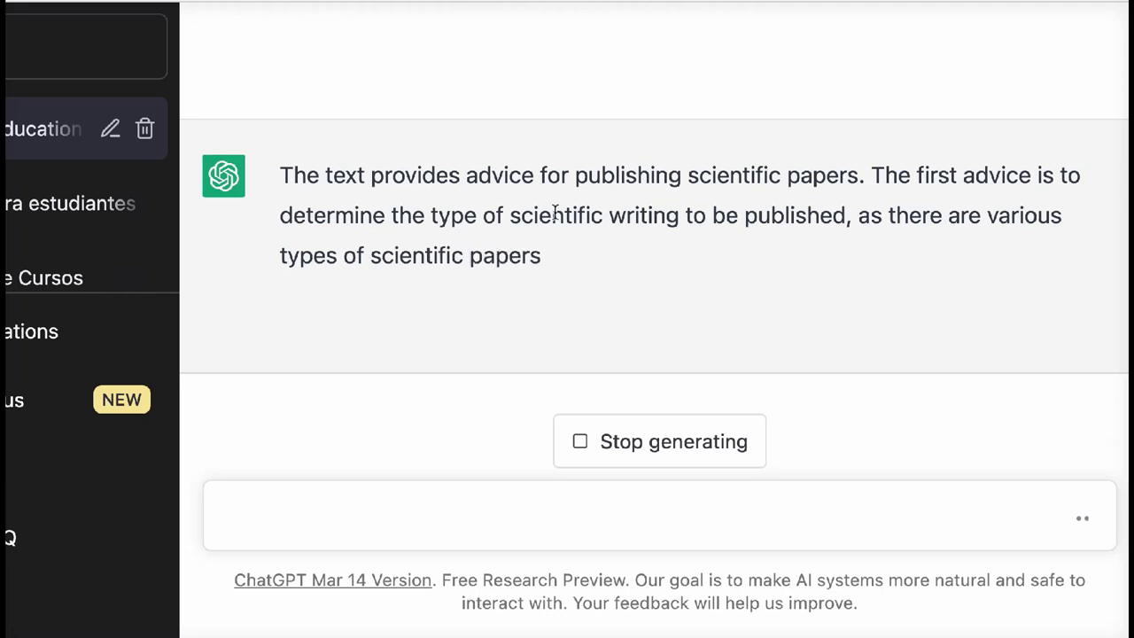
- Recheck the submitted text from its beginning and stop generating the summary of the scientific-paper advice
{"action": "scroll", "coordinate": [554, 213], "scroll_direction": "up", "scroll_amount": 15}
{"action": "scroll", "coordinate": [554, 210], "scroll_direction": "up", "scroll_amount": 15}
{"action": "scroll", "coordinate": [553, 210], "scroll_direction": "up", "scroll_amount": 6}
{"action": "scroll", "coordinate": [554, 210], "scroll_direction": "down", "scroll_amount": 3}
{"action": "scroll", "coordinate": [543, 341], "scroll_direction": "down", "scroll_amount": 20}
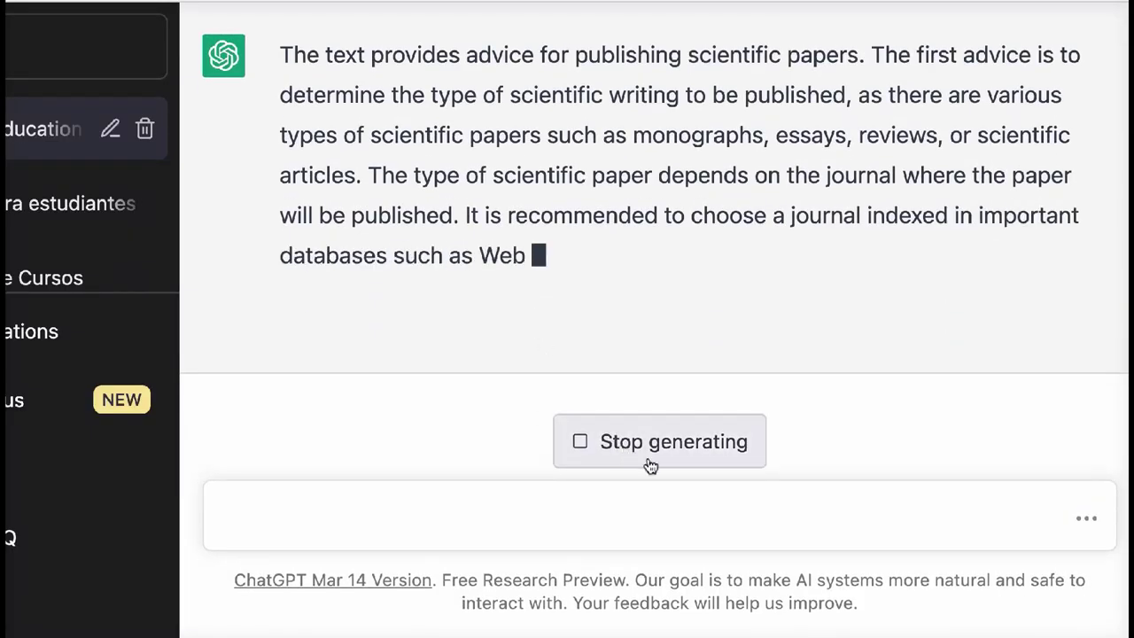
{"action": "left_click", "coordinate": [652, 464]}
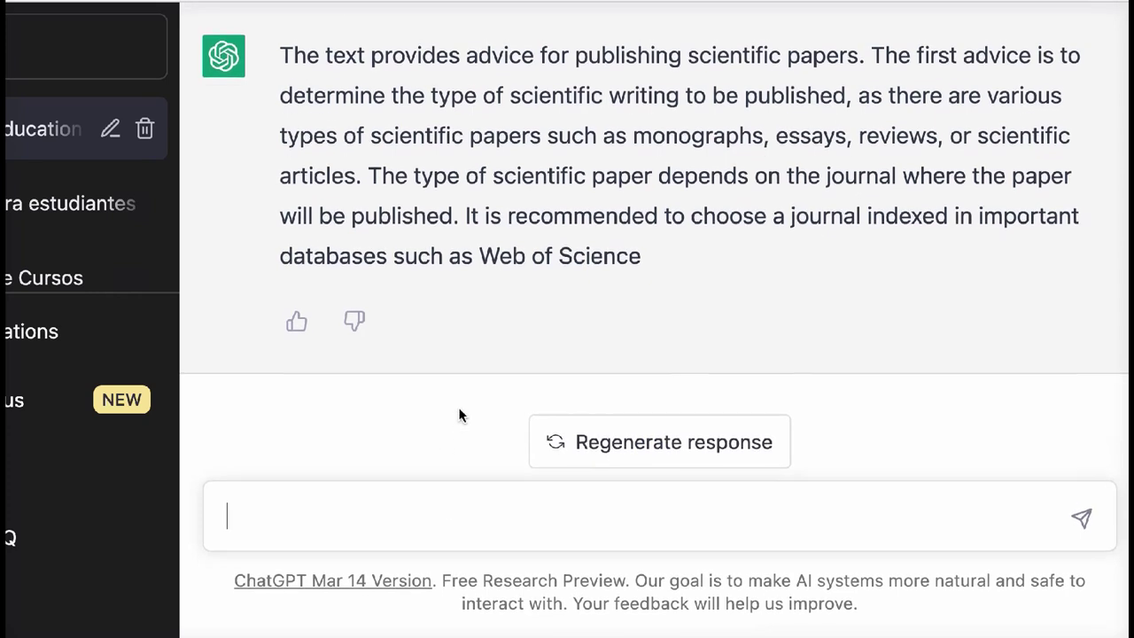
- Edit the submitted advice-text prompt so its opening instruction reads "resume en español este texto"
{"action": "scroll", "coordinate": [501, 282], "scroll_direction": "up", "scroll_amount": 3}
{"action": "scroll", "coordinate": [508, 284], "scroll_direction": "up", "scroll_amount": 10}
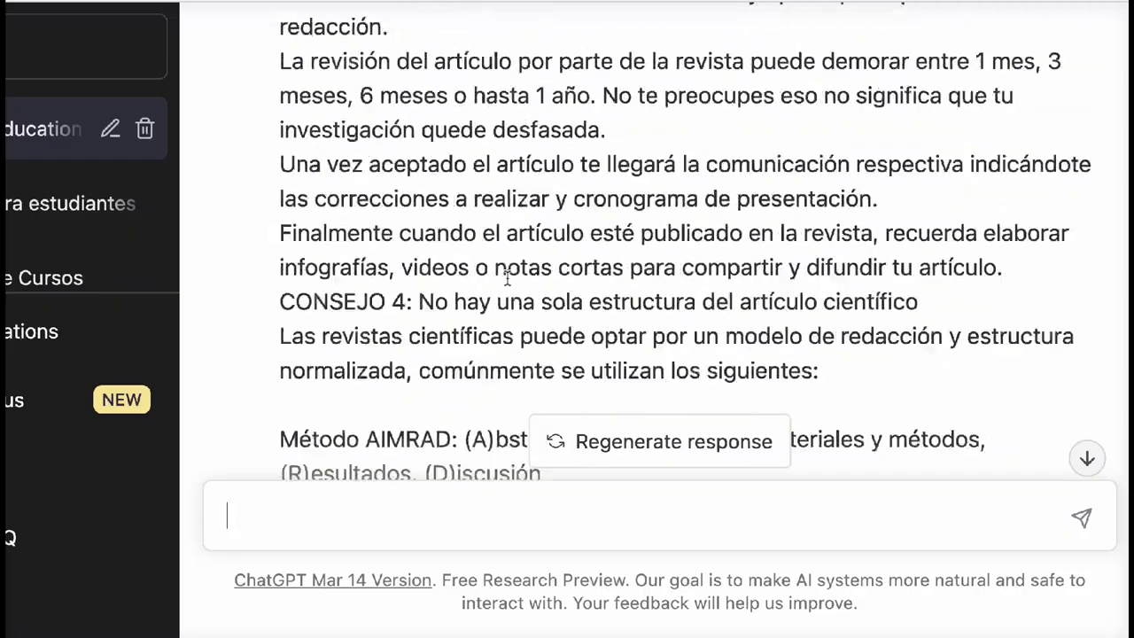
{"action": "scroll", "coordinate": [508, 280], "scroll_direction": "up", "scroll_amount": 10}
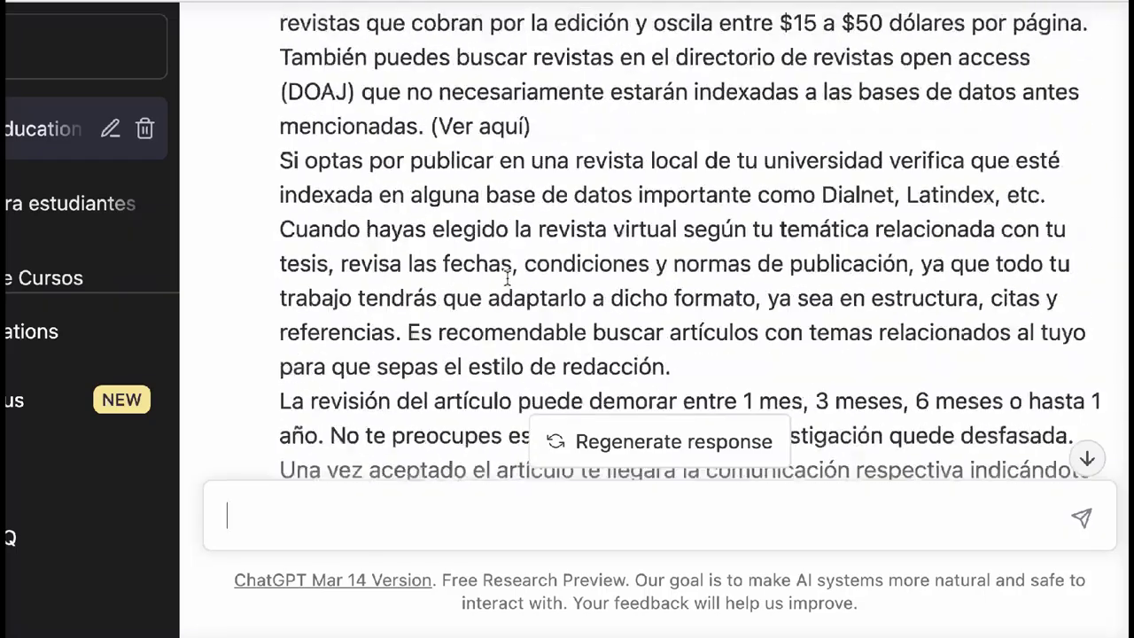
{"action": "scroll", "coordinate": [507, 280], "scroll_direction": "up", "scroll_amount": 10}
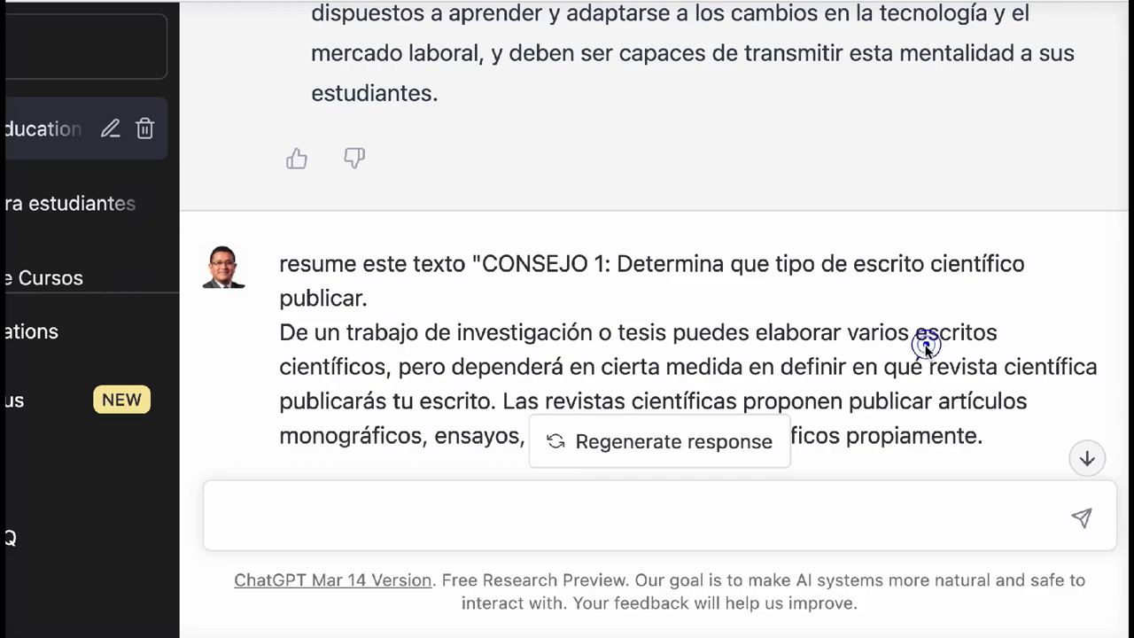
{"action": "scroll", "coordinate": [926, 345], "scroll_direction": "down", "scroll_amount": 15}
{"action": "scroll", "coordinate": [926, 346], "scroll_direction": "down", "scroll_amount": 8}
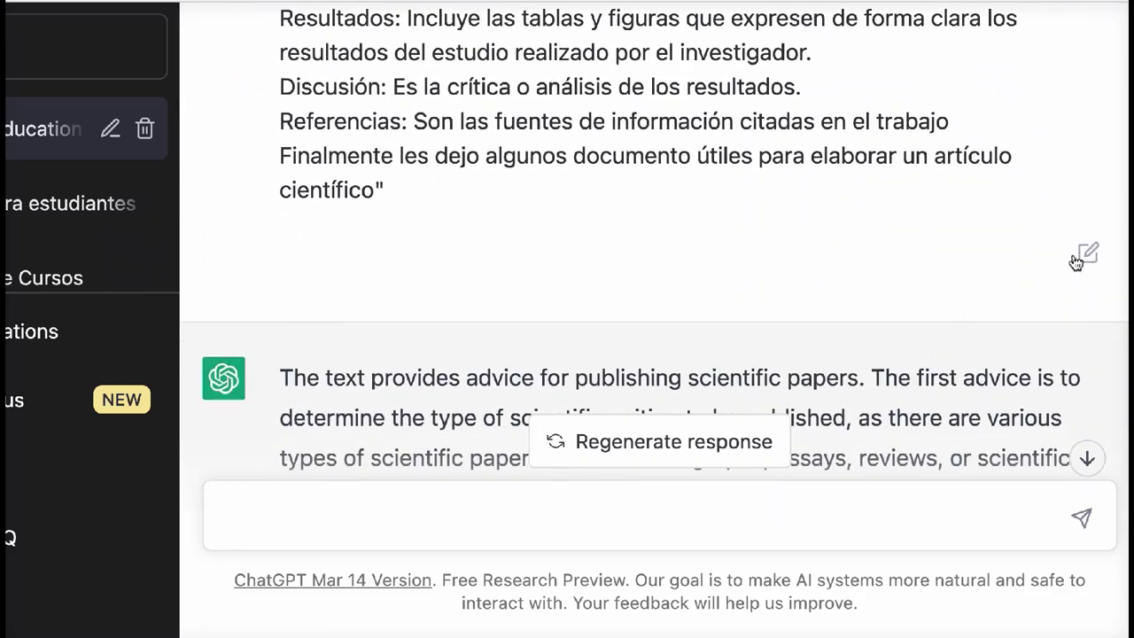
{"action": "left_click", "coordinate": [1081, 256]}
{"action": "scroll", "coordinate": [713, 158], "scroll_direction": "up", "scroll_amount": 5}
{"action": "scroll", "coordinate": [713, 158], "scroll_direction": "up", "scroll_amount": 10}
{"action": "scroll", "coordinate": [708, 192], "scroll_direction": "up", "scroll_amount": 8}
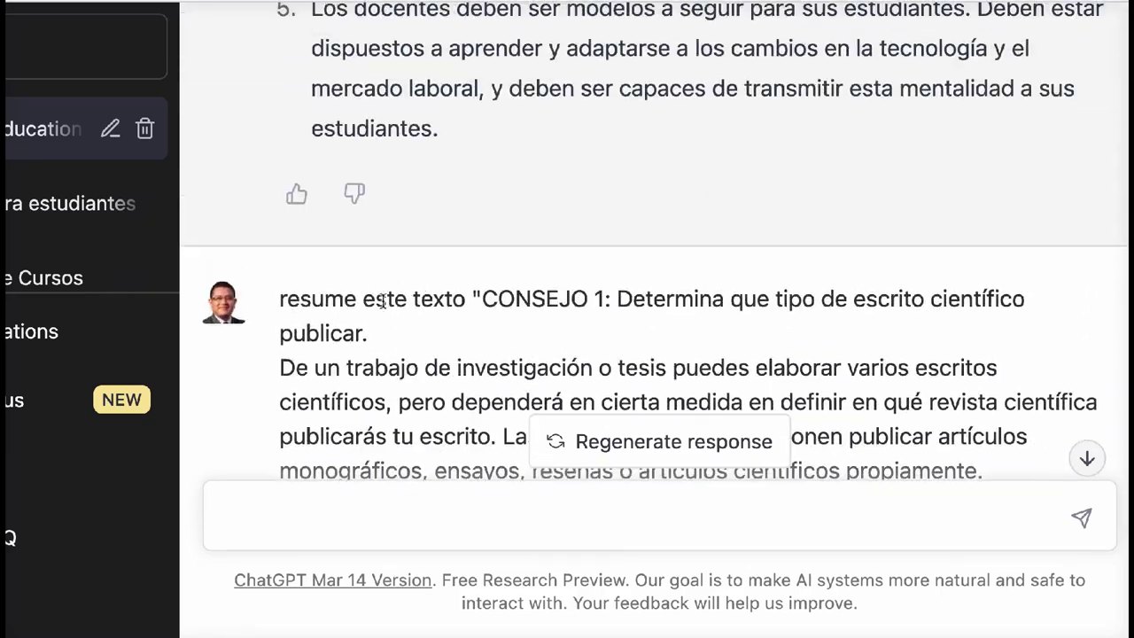
{"action": "left_click", "coordinate": [364, 300]}
{"action": "type", "text": "en español"}
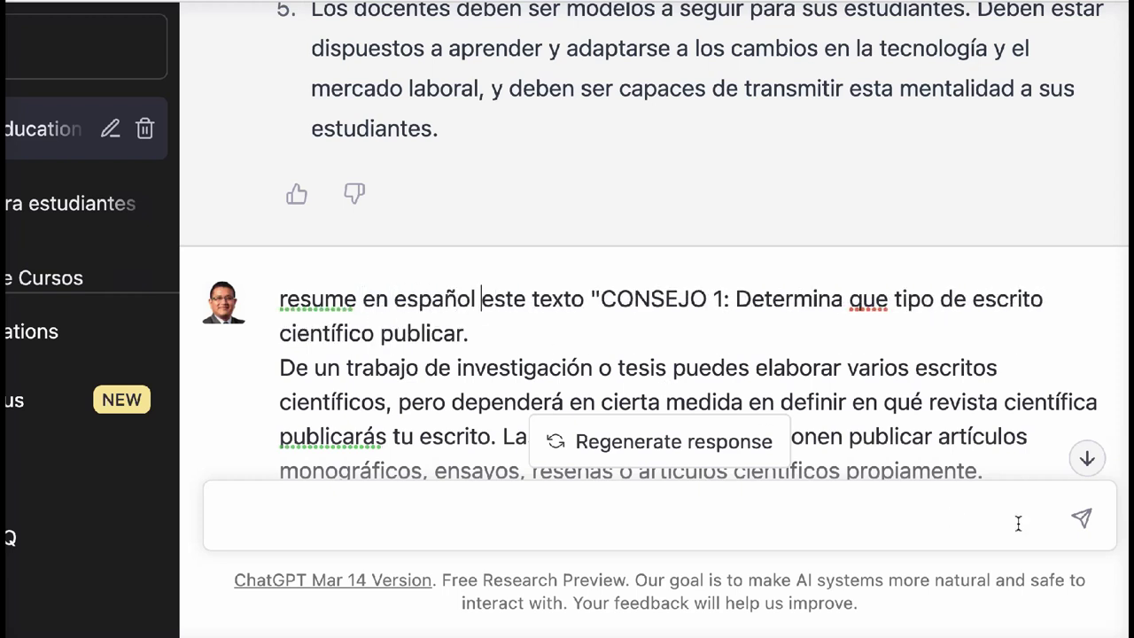
- Resubmit the edited prompt to get the summary of the advice text in Spanish
{"action": "left_click", "coordinate": [1081, 519]}
{"action": "scroll", "coordinate": [1018, 501], "scroll_direction": "down", "scroll_amount": 10}
{"action": "scroll", "coordinate": [982, 319], "scroll_direction": "up", "scroll_amount": 3}
{"action": "left_click", "coordinate": [674, 319]}
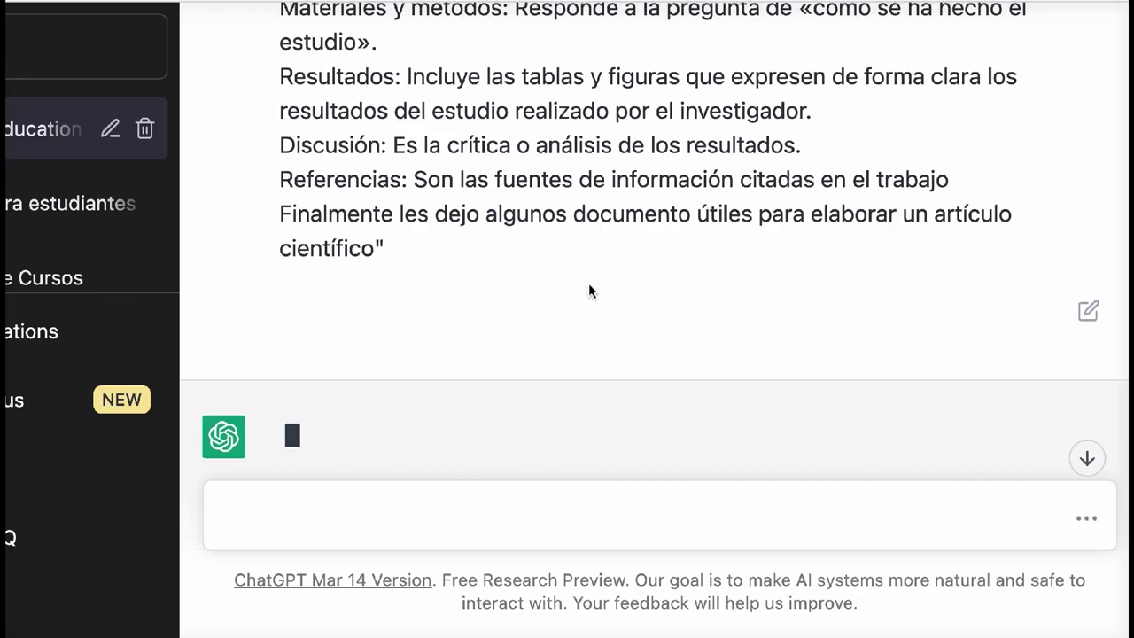
- Check the start of the Spanish summary and stop generating it
{"action": "scroll", "coordinate": [589, 282], "scroll_direction": "up", "scroll_amount": 6}
{"action": "scroll", "coordinate": [589, 284], "scroll_direction": "down", "scroll_amount": 6}
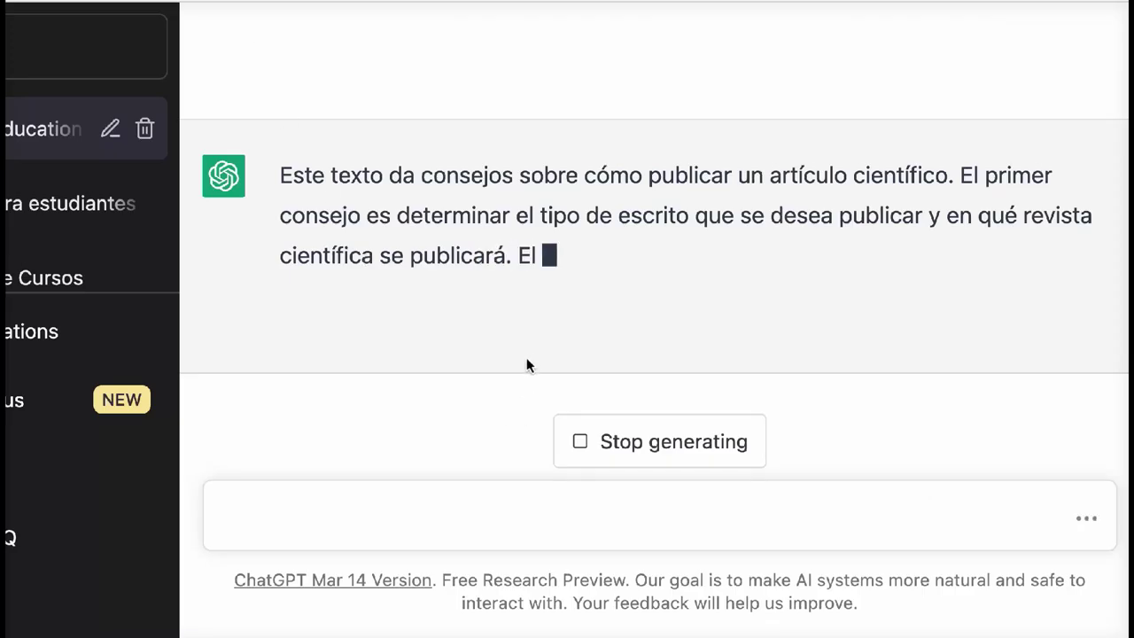
{"action": "left_click", "coordinate": [593, 441]}
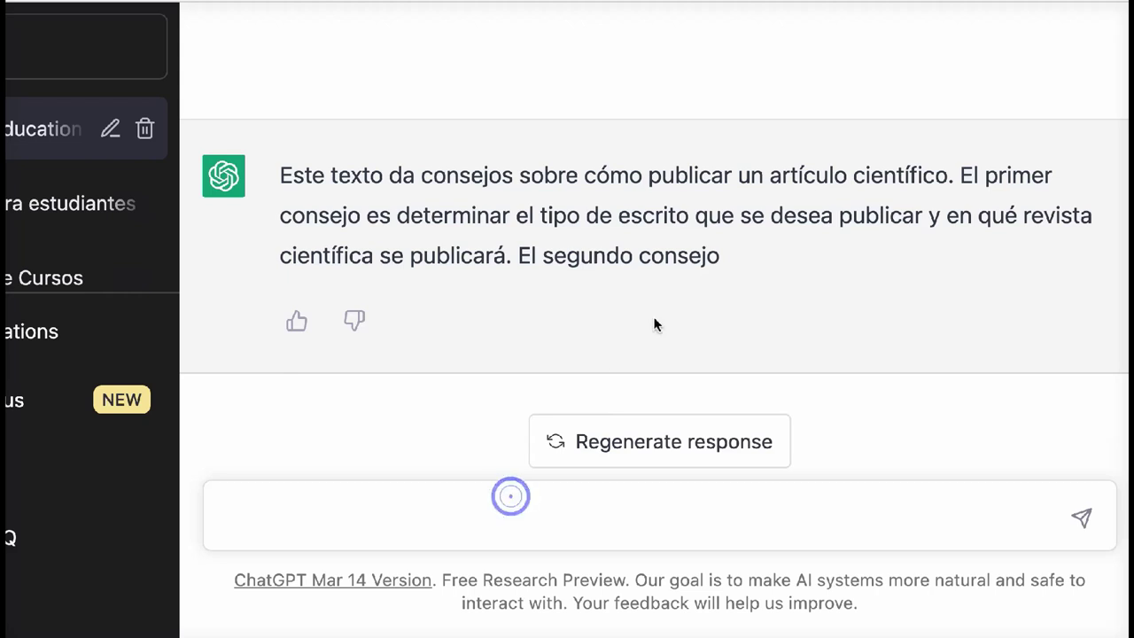
- Append "presenta en 5 viñetas" after the closing quotation mark of the advice-text prompt and resubmit it
{"action": "scroll", "coordinate": [653, 324], "scroll_direction": "up", "scroll_amount": 15}
{"action": "scroll", "coordinate": [654, 319], "scroll_direction": "up", "scroll_amount": 15}
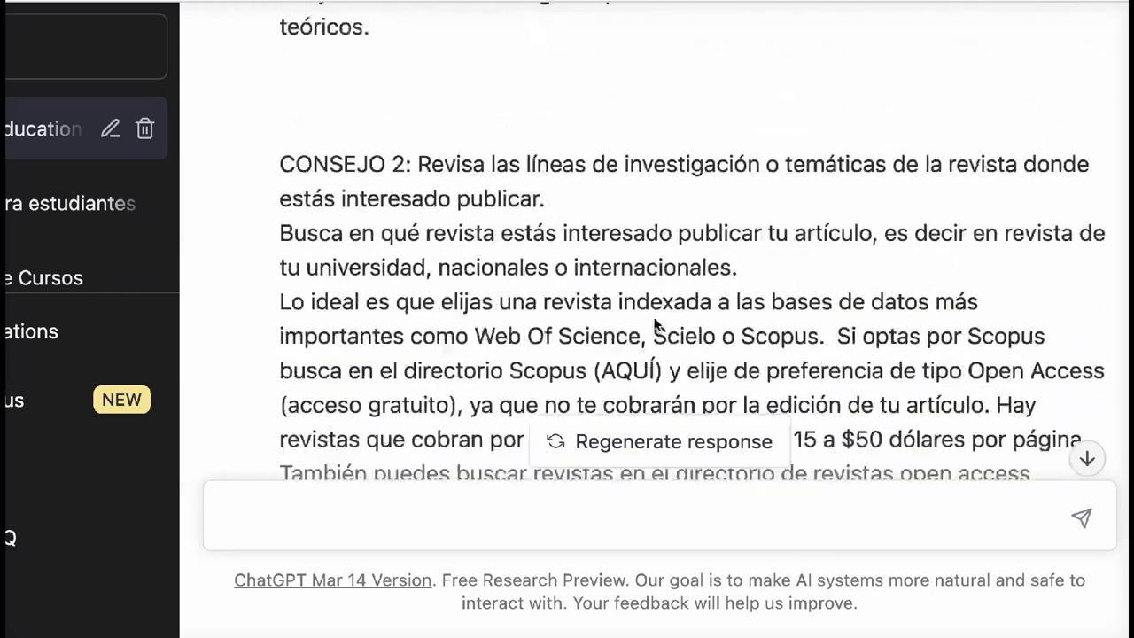
{"action": "scroll", "coordinate": [657, 324], "scroll_direction": "down", "scroll_amount": 1}
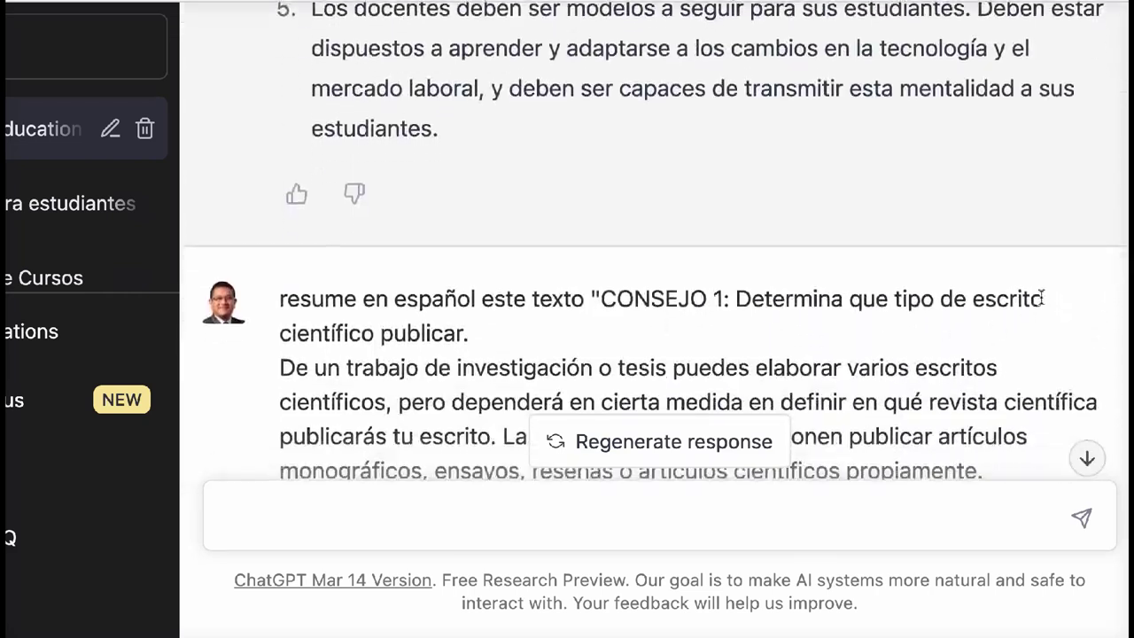
{"action": "scroll", "coordinate": [1073, 405], "scroll_direction": "down", "scroll_amount": 15}
{"action": "scroll", "coordinate": [1074, 406], "scroll_direction": "down", "scroll_amount": 15}
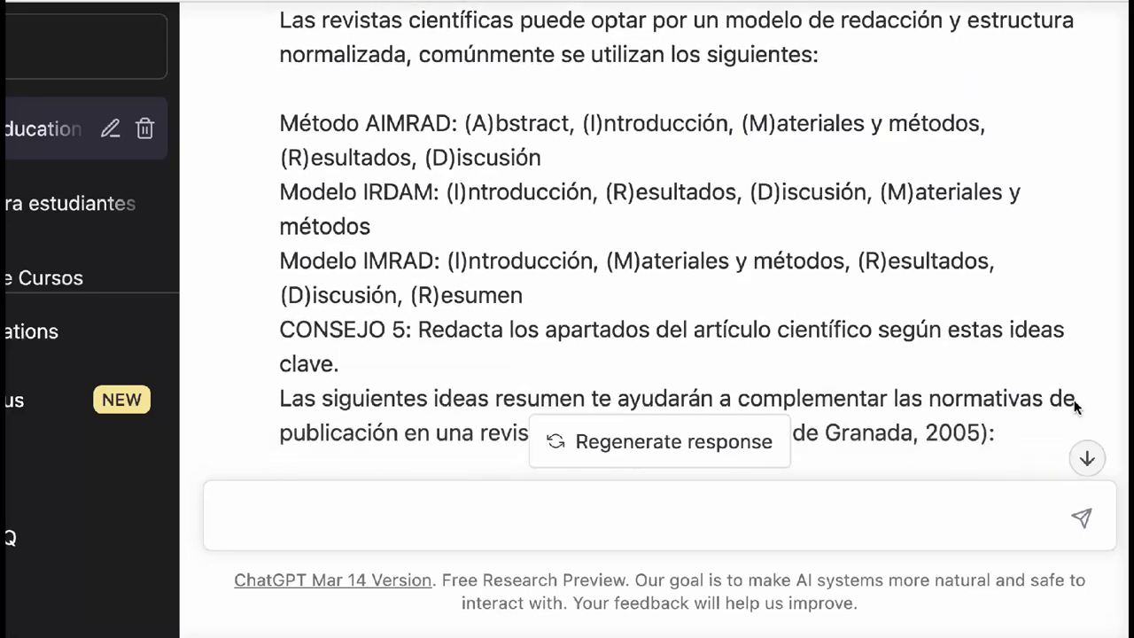
{"action": "scroll", "coordinate": [1075, 404], "scroll_direction": "down", "scroll_amount": 1}
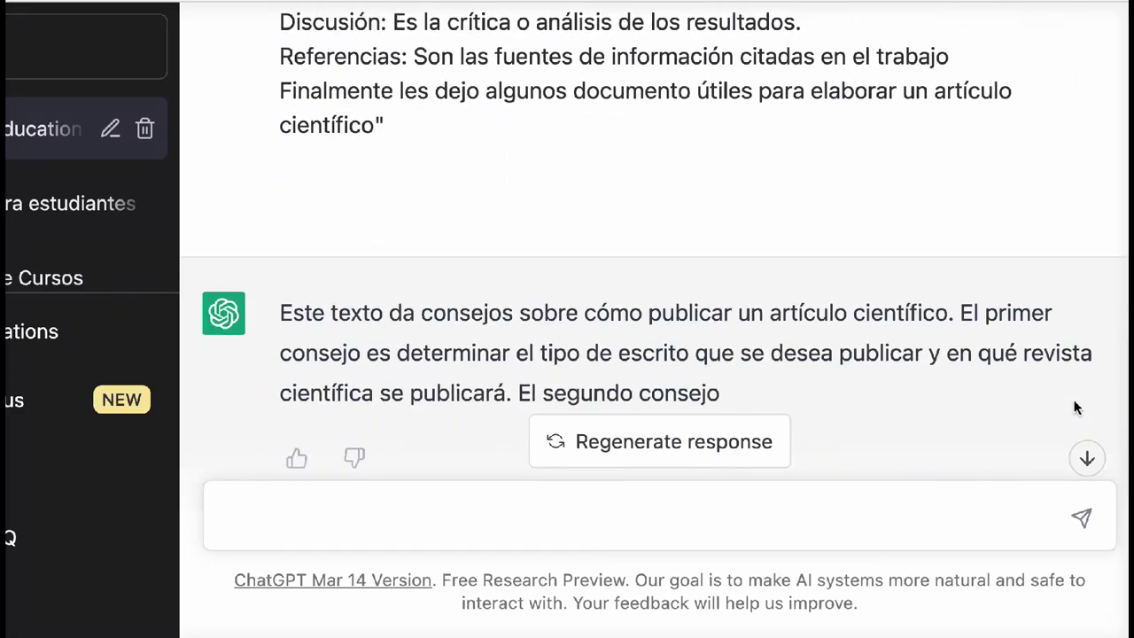
{"action": "left_click", "coordinate": [1088, 178]}
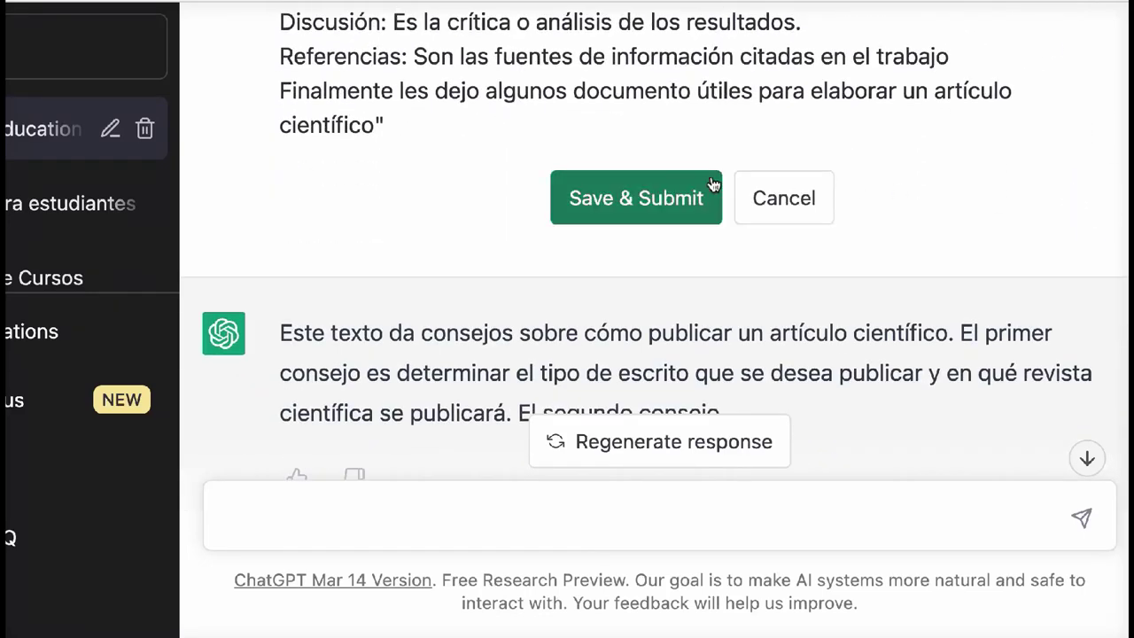
{"action": "left_click", "coordinate": [660, 118]}
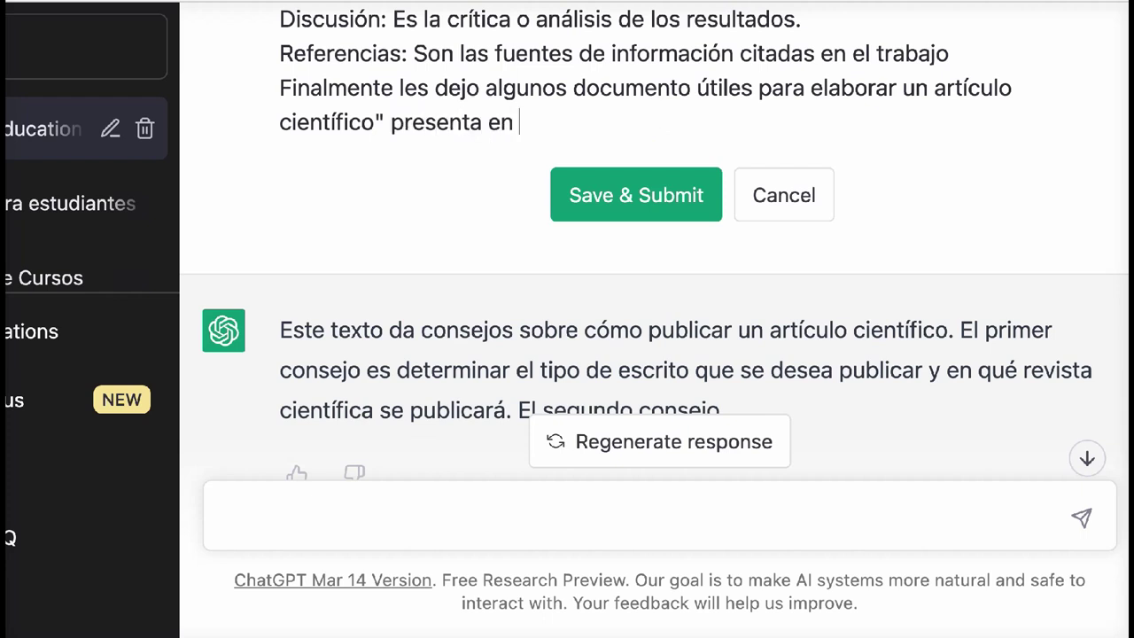
{"action": "type", "text": "ñetas"}
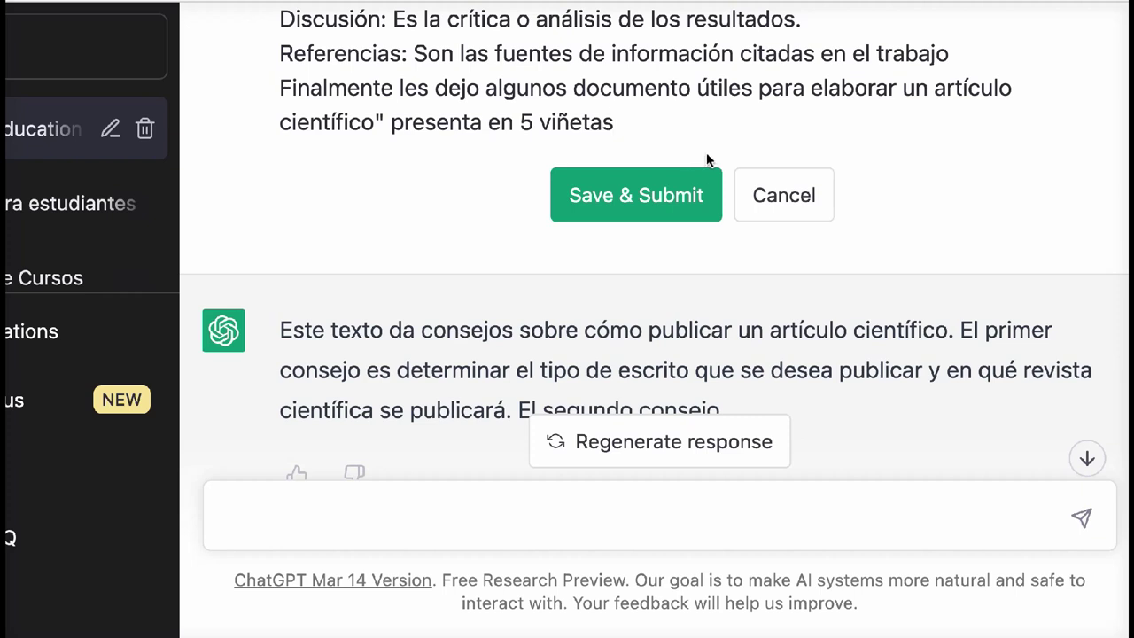
{"action": "left_click", "coordinate": [679, 193]}
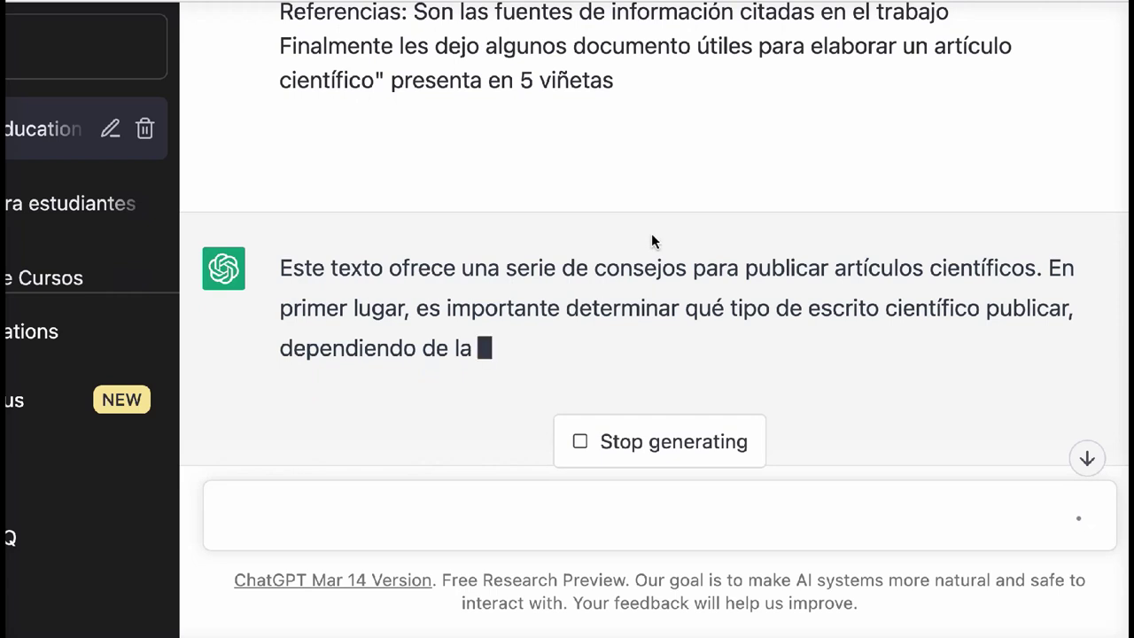
- Stop the current answer, insert a period between the closing quotation mark and "presenta en 5 viñetas", and resubmit the prompt
{"action": "scroll", "coordinate": [658, 228], "scroll_direction": "up", "scroll_amount": 2}
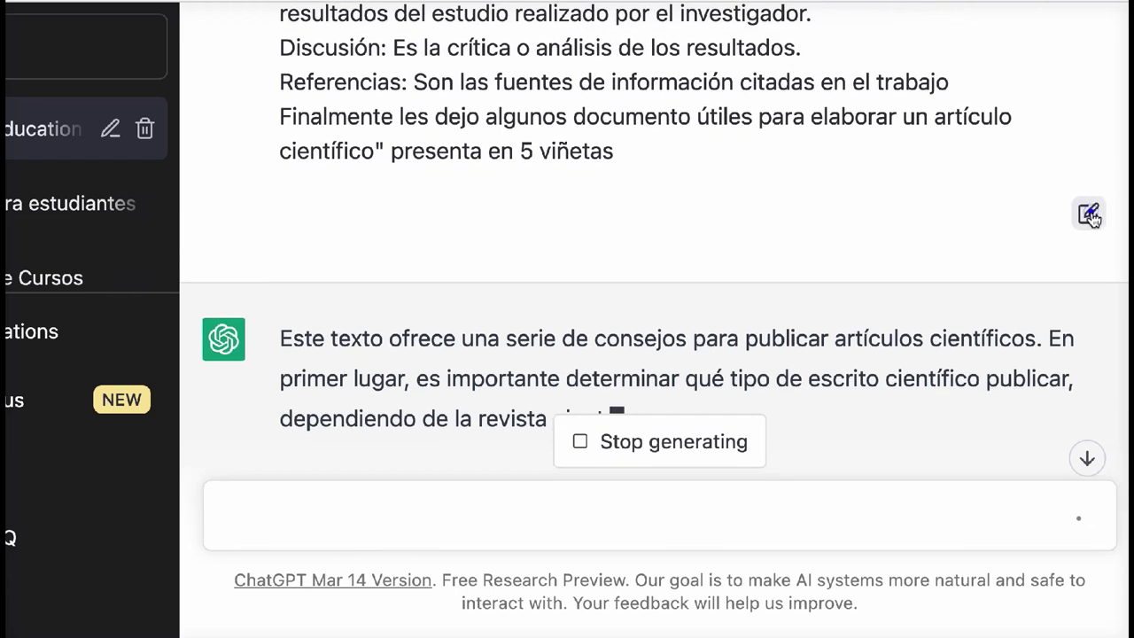
{"action": "left_click", "coordinate": [649, 443]}
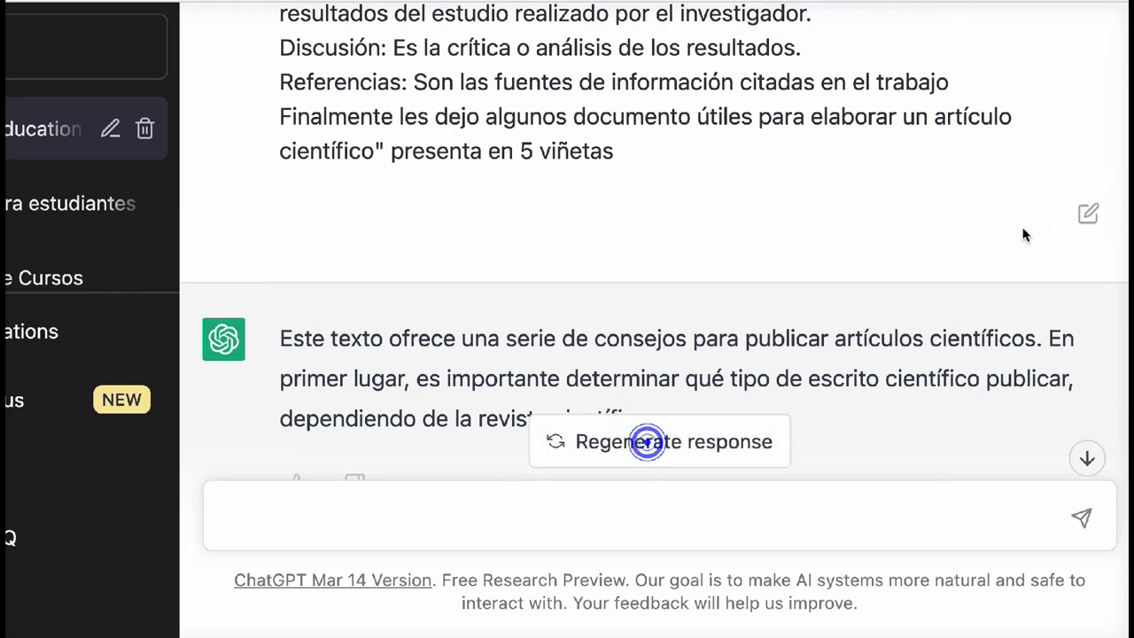
{"action": "left_click", "coordinate": [1088, 213]}
{"action": "left_click", "coordinate": [391, 152]}
{"action": "key", "text": "BackSpace"}
{"action": "type", "text": "."}
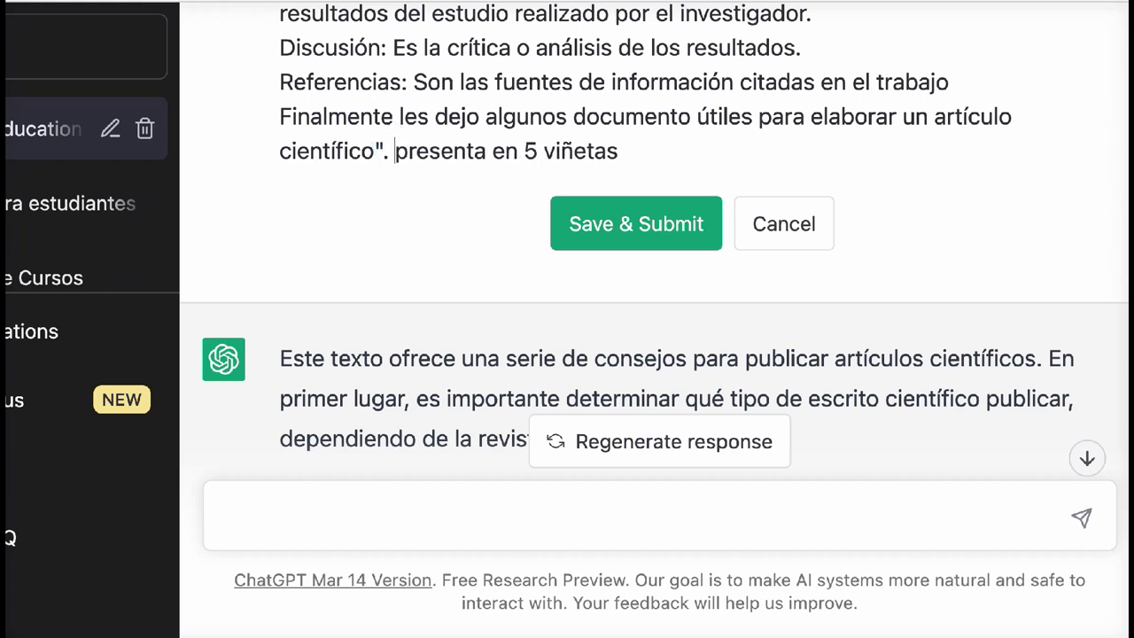
{"action": "left_click", "coordinate": [626, 228]}
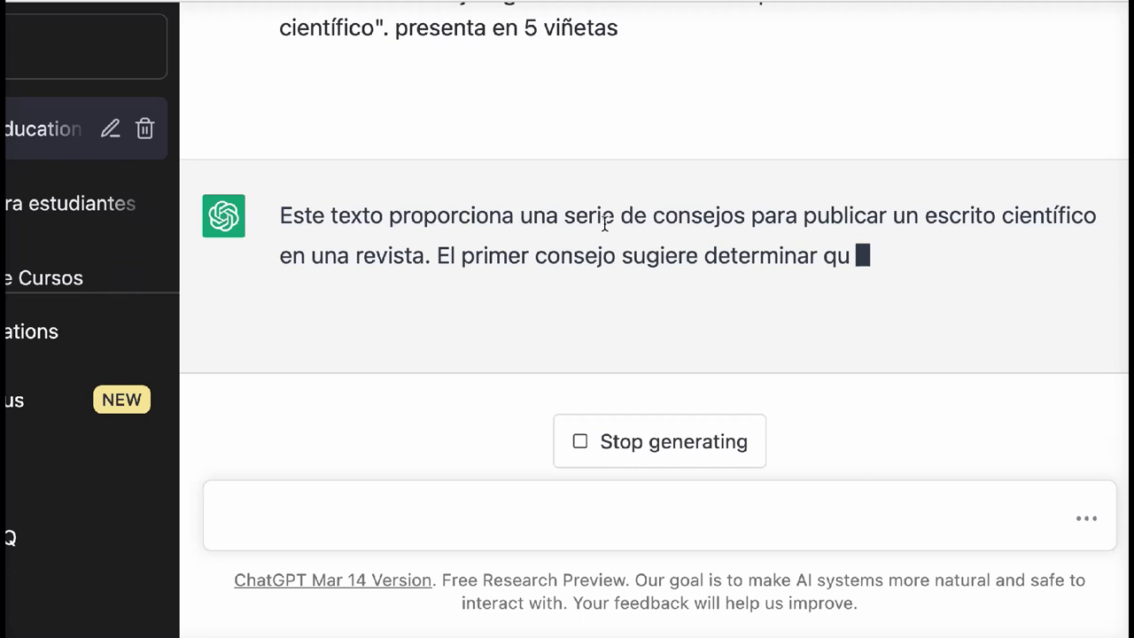
- Review the earlier Oppenheimer prompt for teachers with "Presenta en 5 viñetas" and examine the format of the new advice-text summary against it
{"action": "scroll", "coordinate": [605, 226], "scroll_direction": "up", "scroll_amount": 10}
{"action": "scroll", "coordinate": [605, 227], "scroll_direction": "up", "scroll_amount": 15}
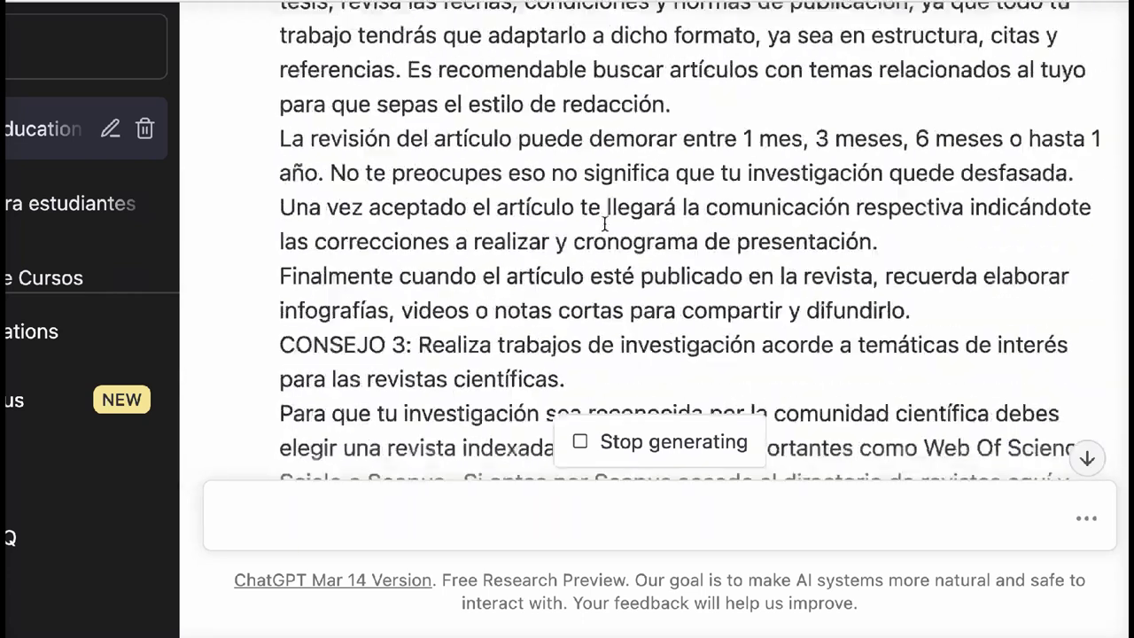
{"action": "scroll", "coordinate": [603, 221], "scroll_direction": "up", "scroll_amount": 15}
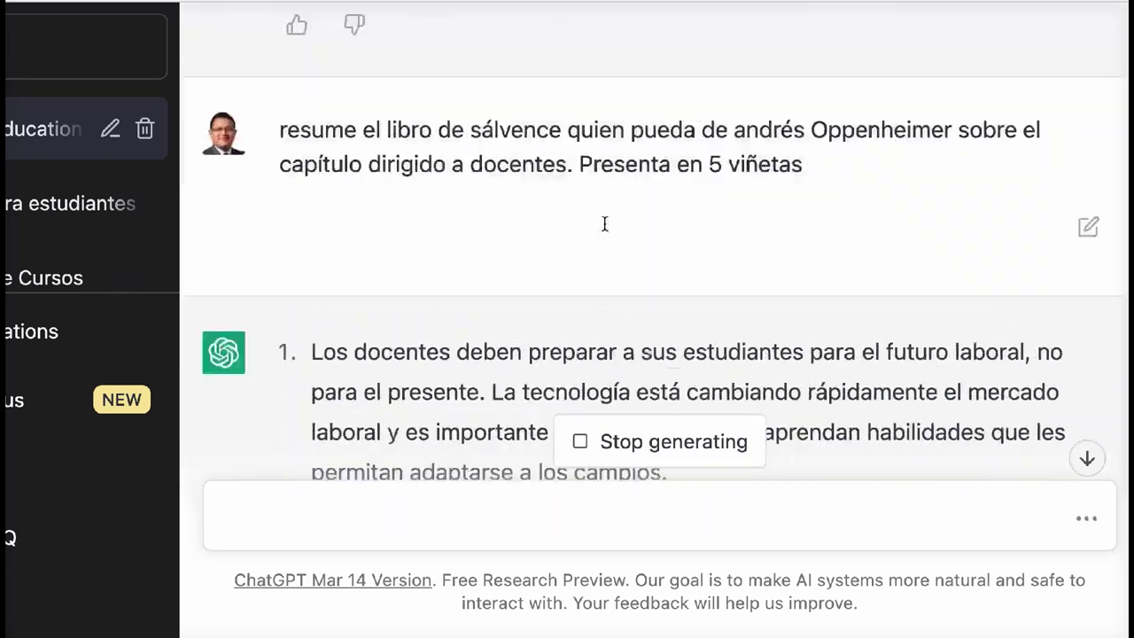
{"action": "scroll", "coordinate": [603, 222], "scroll_direction": "down", "scroll_amount": 4}
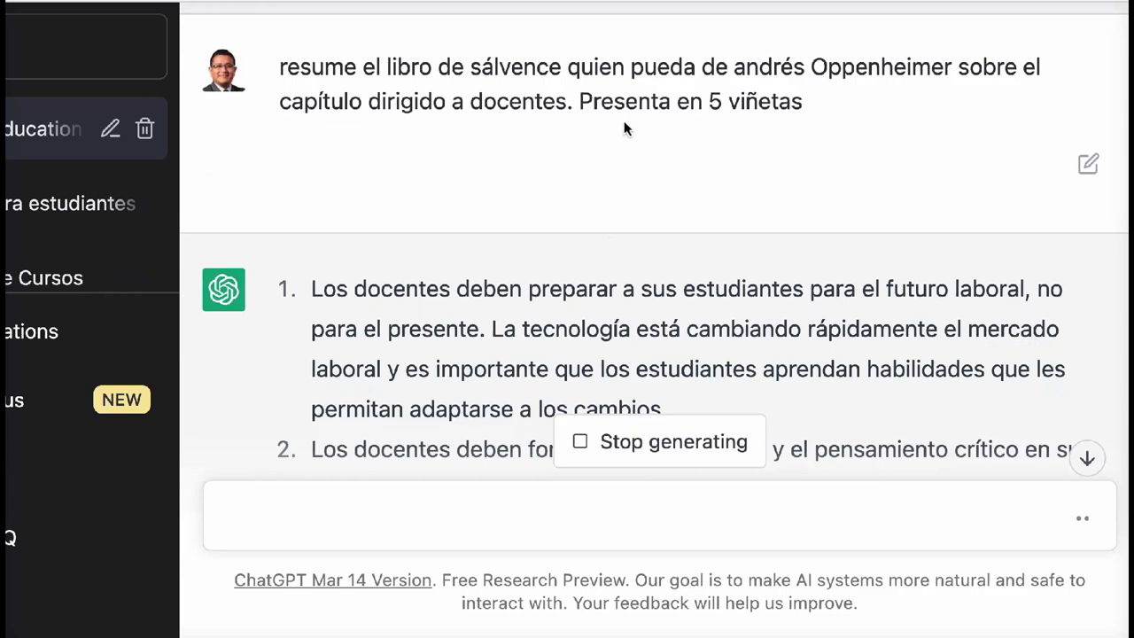
{"action": "scroll", "coordinate": [645, 198], "scroll_direction": "down", "scroll_amount": 20}
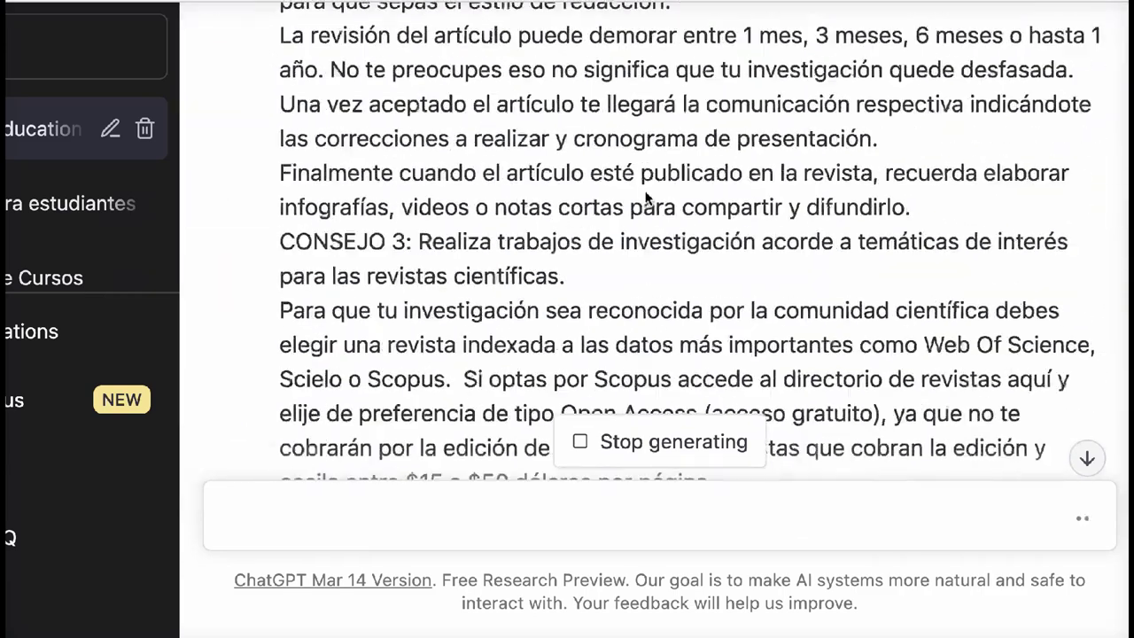
{"action": "scroll", "coordinate": [645, 199], "scroll_direction": "down", "scroll_amount": 15}
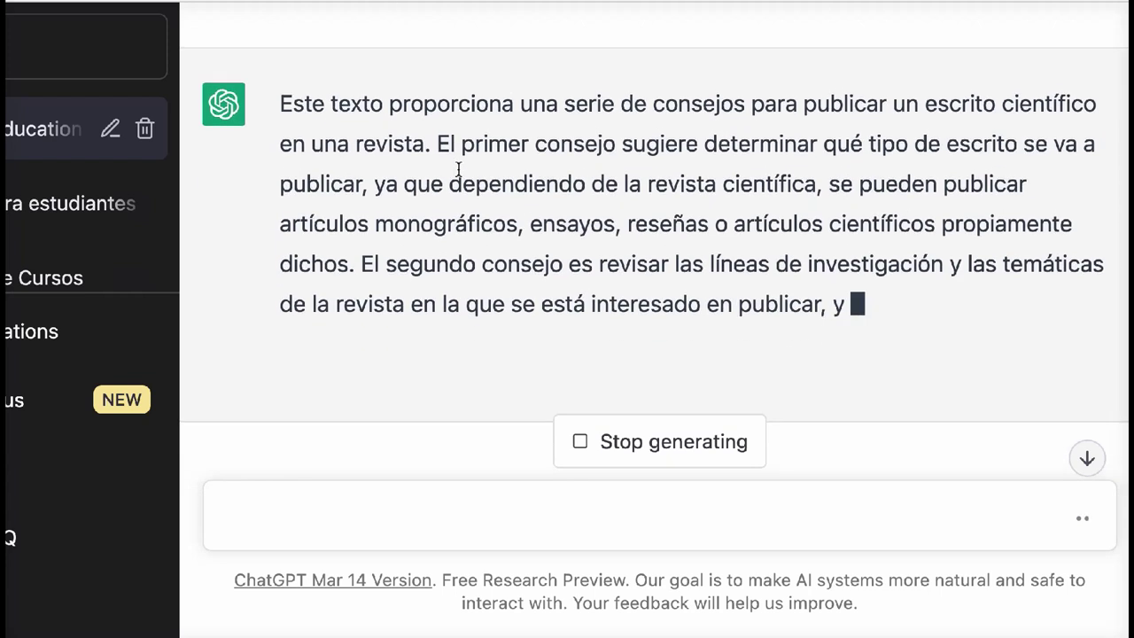
{"action": "left_click_drag", "start_coordinate": [280, 104], "coordinate": [704, 373]}
{"action": "left_click", "coordinate": [687, 309]}
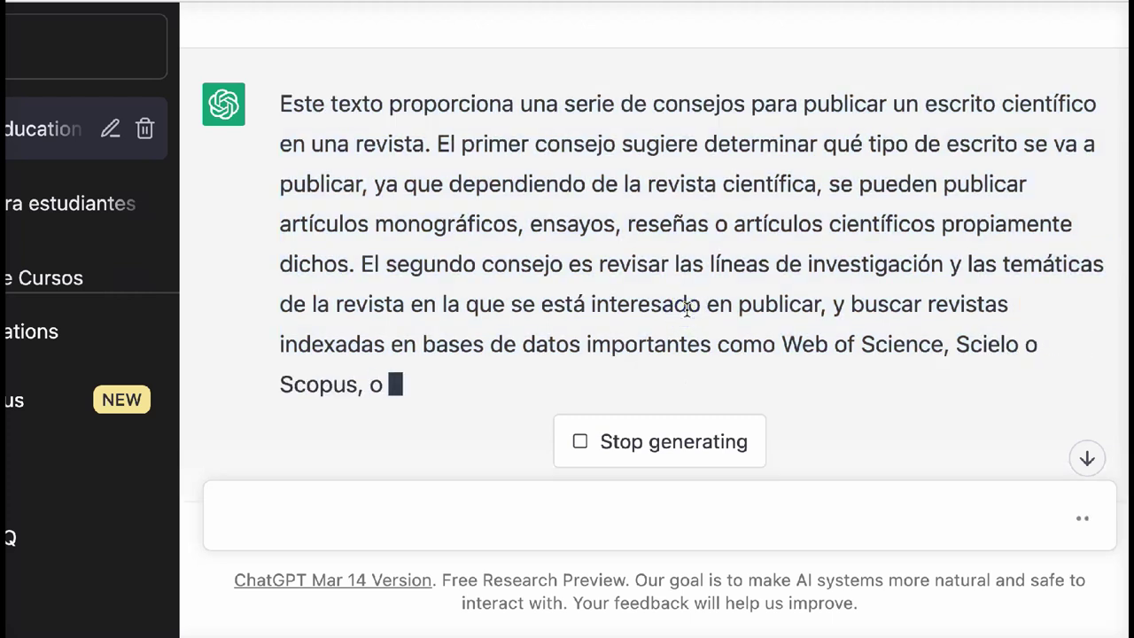